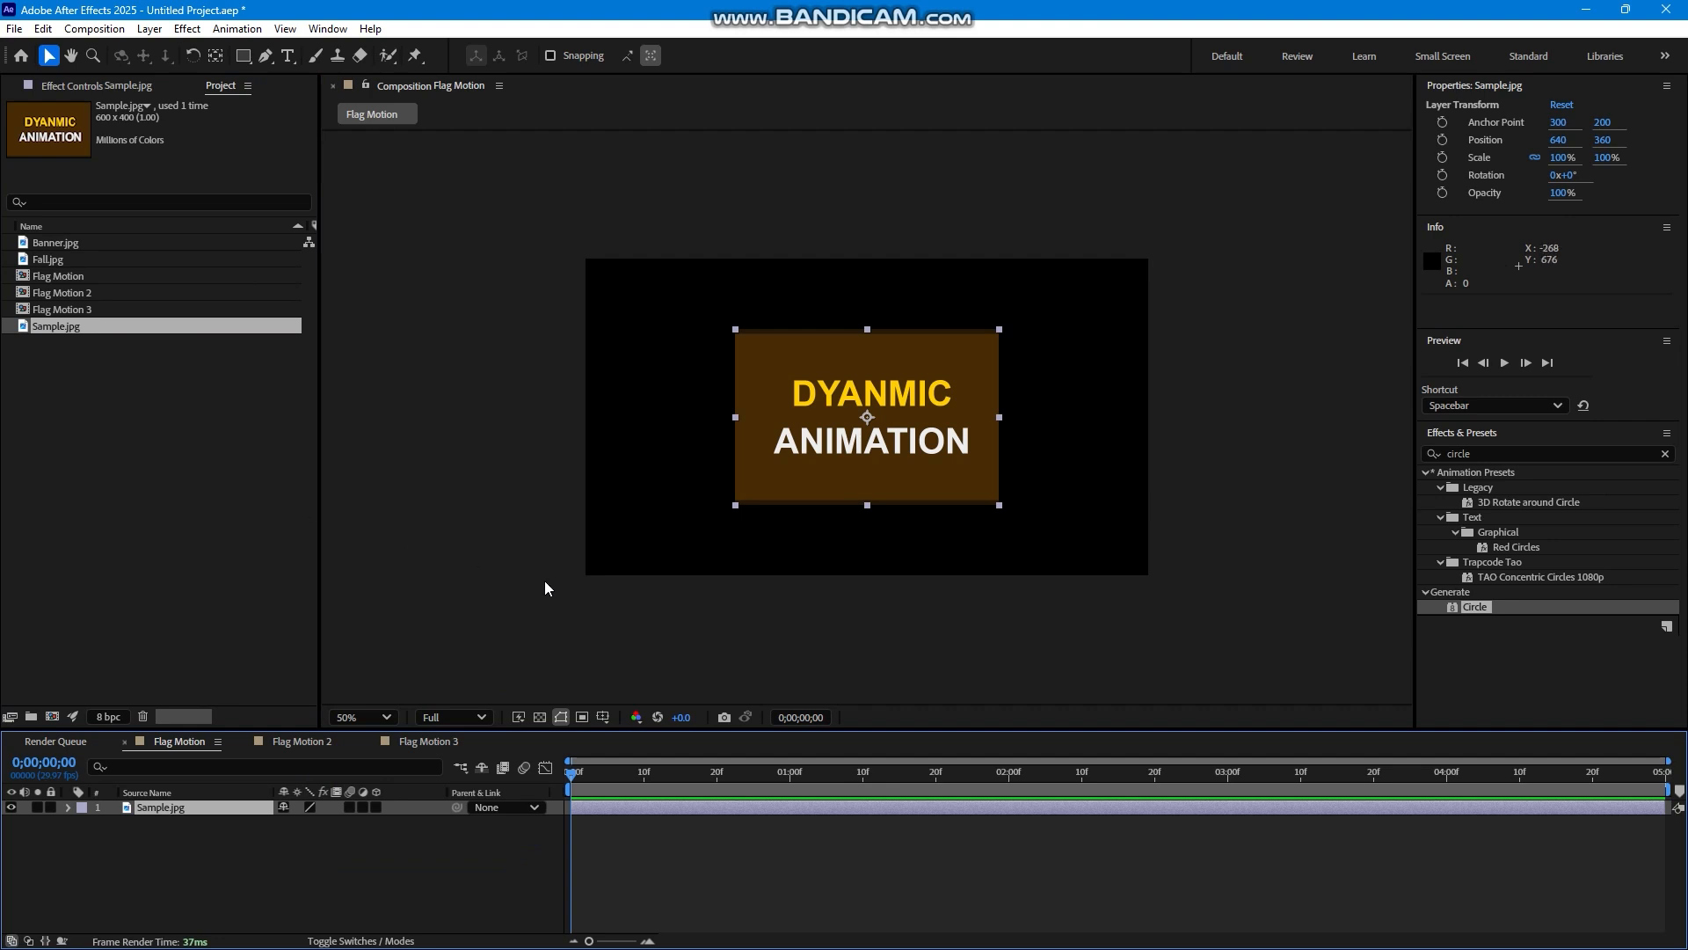
Apply the Zaxwerks 3D Flag effect to the Sample.jpg layer and scale the layer to 170%.
{"action": "left_click_drag", "start_coordinate": [260, 874], "coordinate": [181, 800]}
{"action": "left_click", "coordinate": [190, 30]}
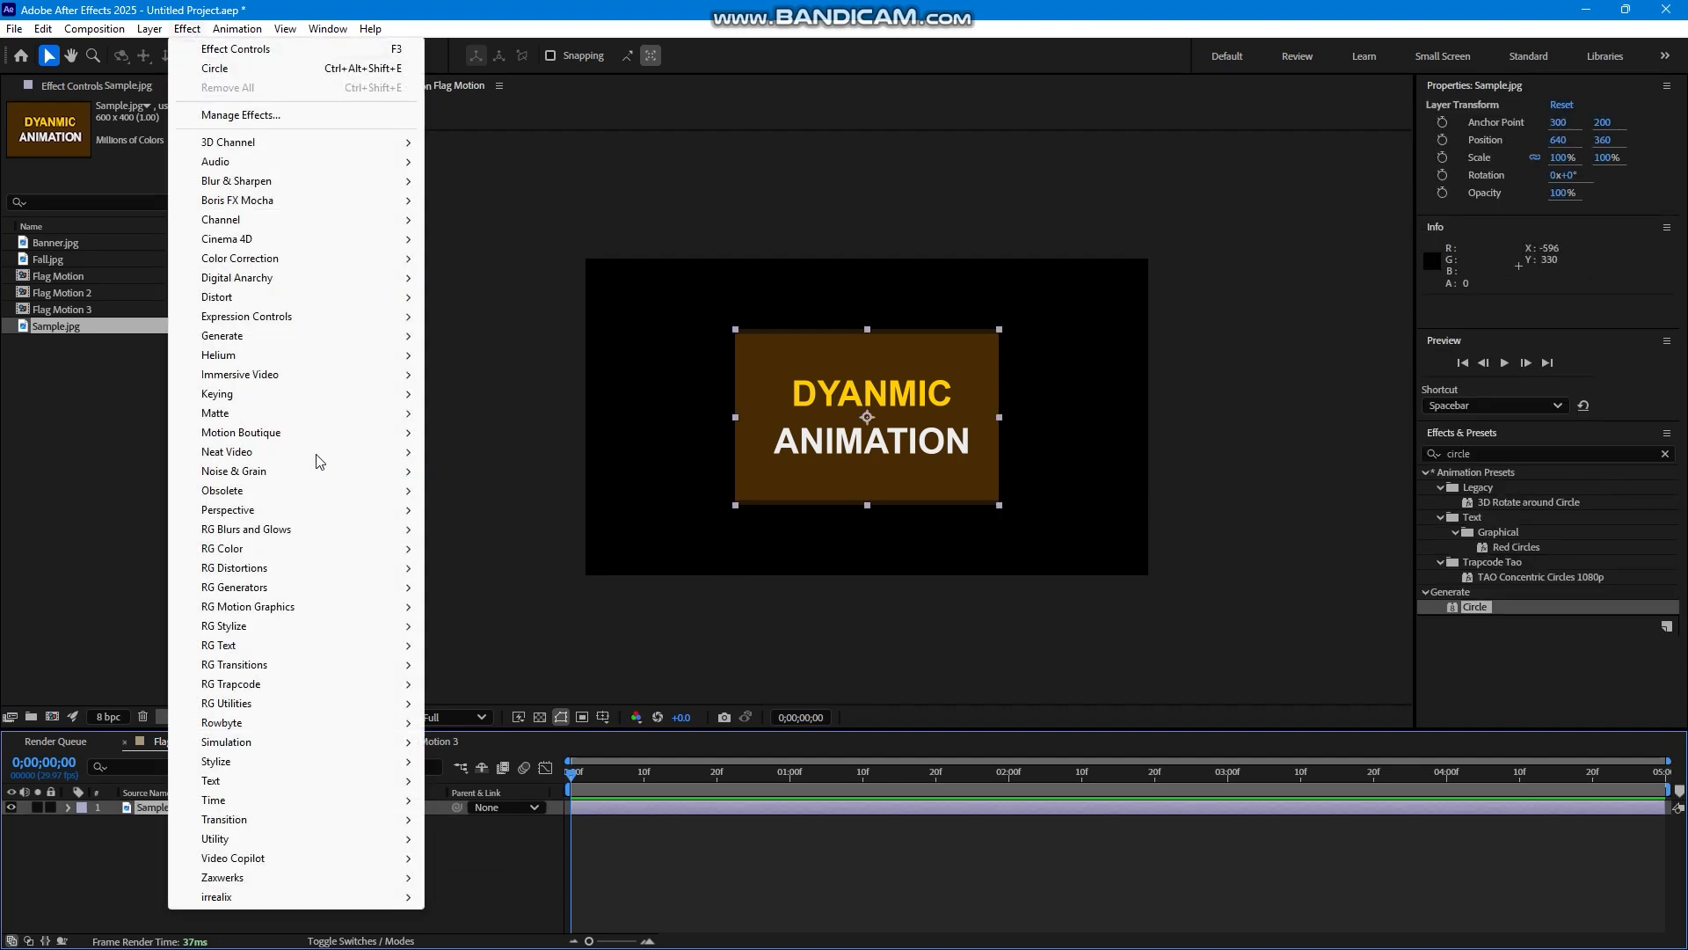
{"action": "mouse_move", "coordinate": [295, 877]}
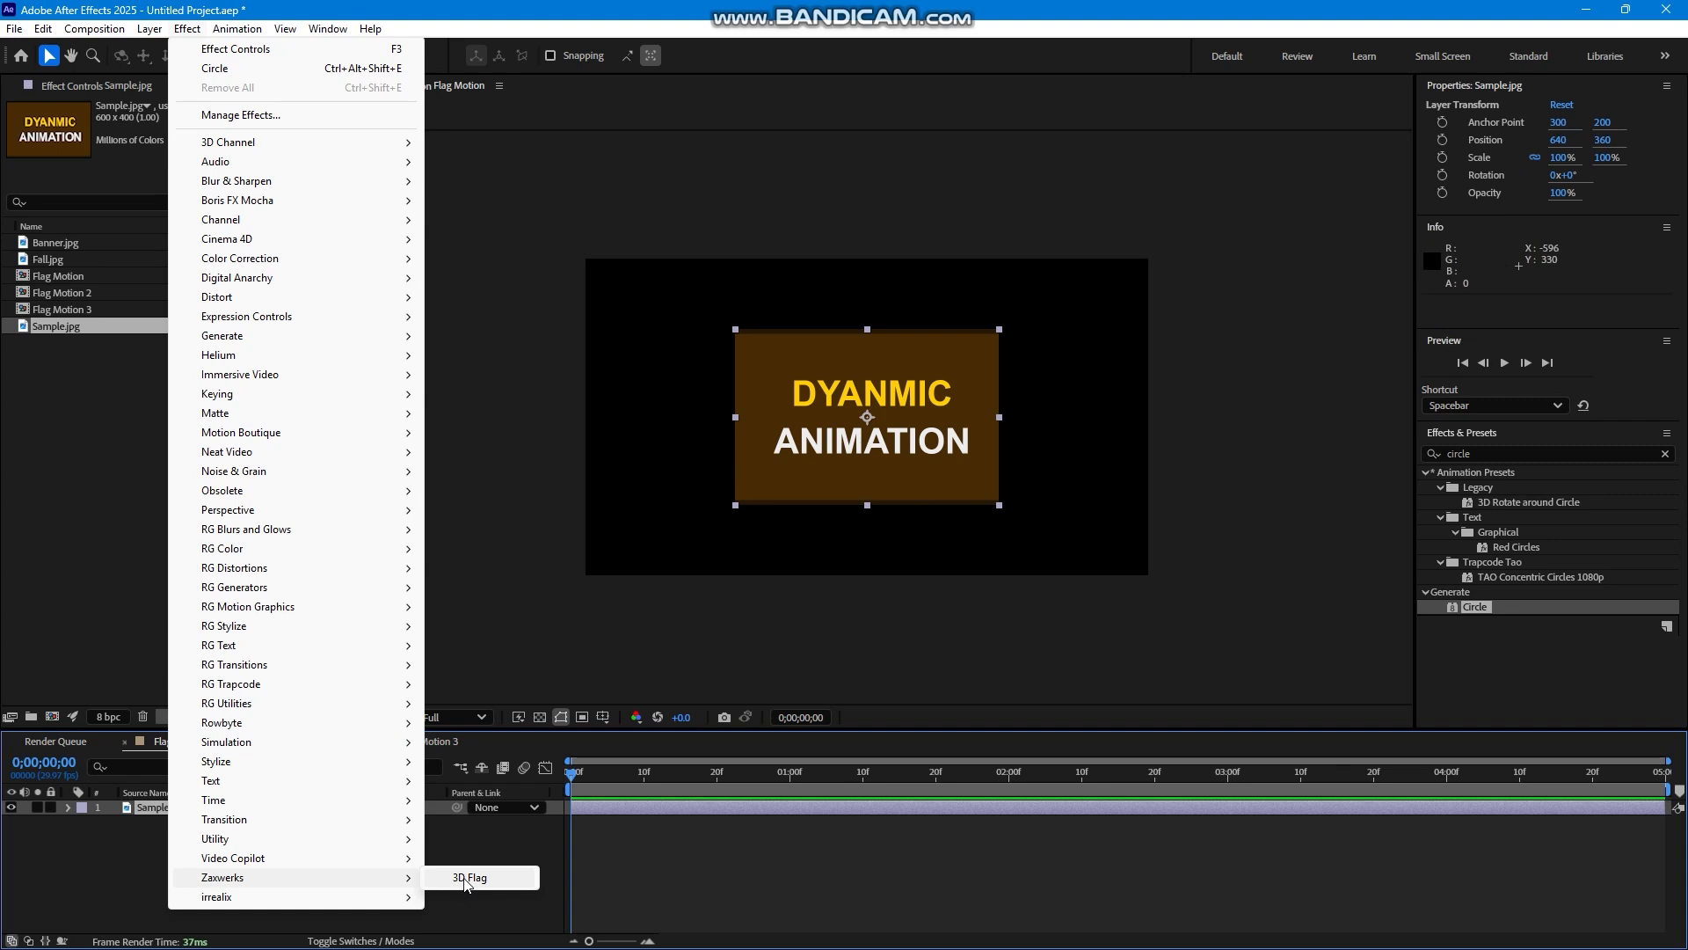
{"action": "left_click", "coordinate": [466, 879]}
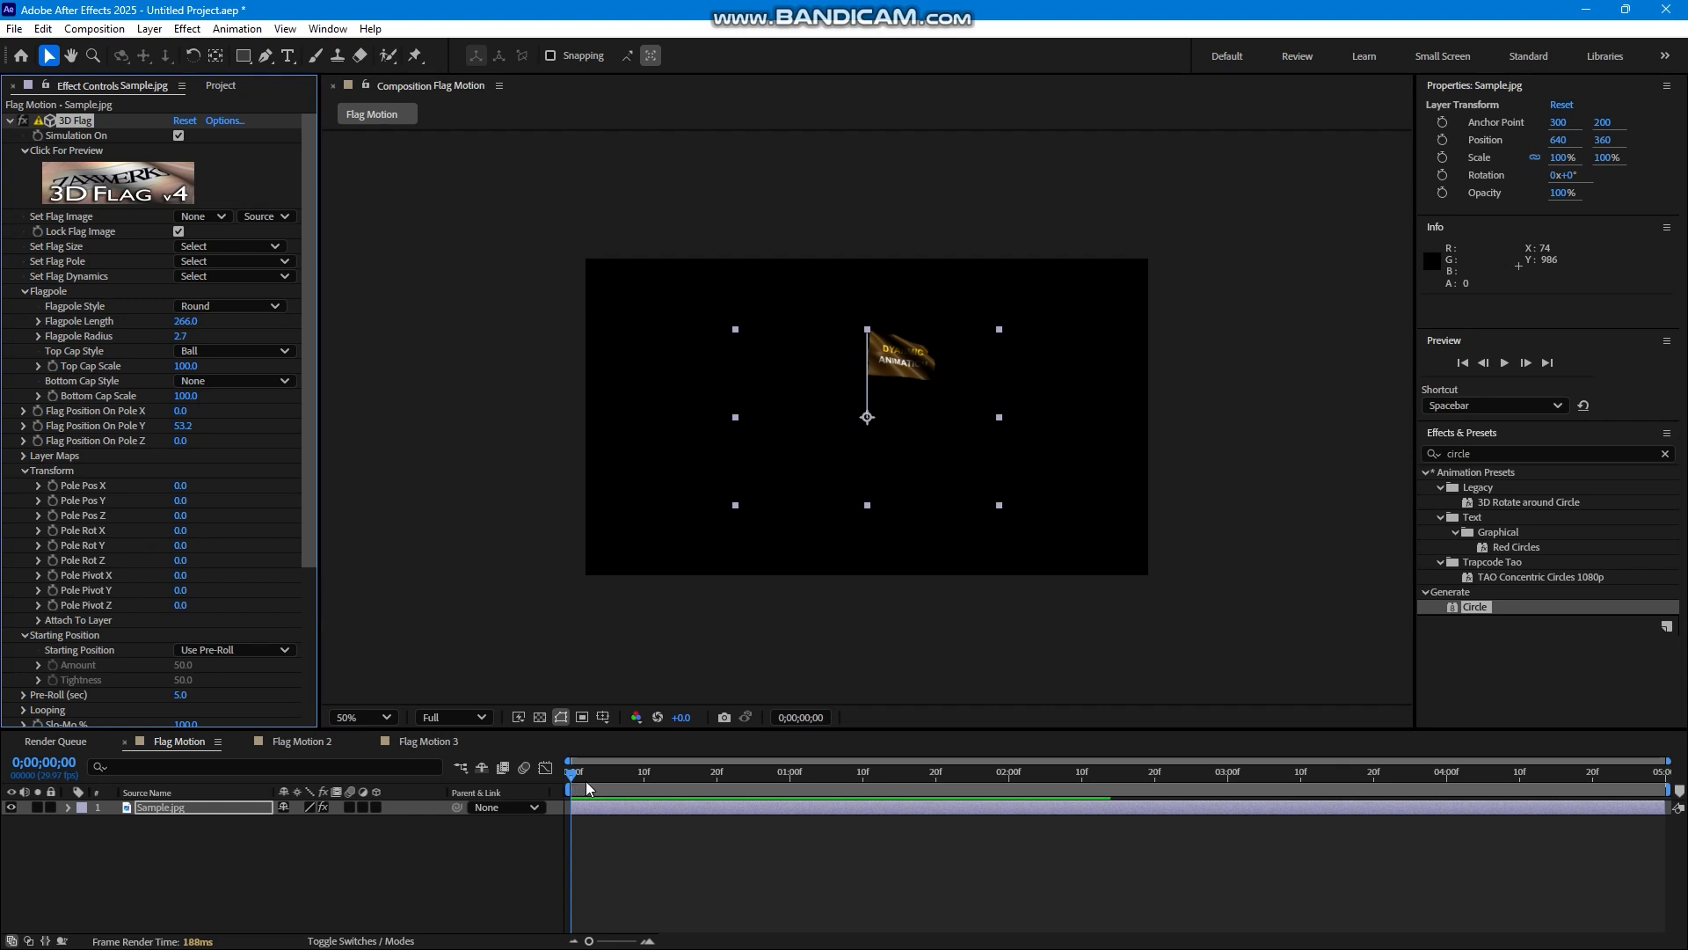
{"action": "key", "text": "s"}
{"action": "left_click_drag", "start_coordinate": [324, 830], "coordinate": [390, 832]}
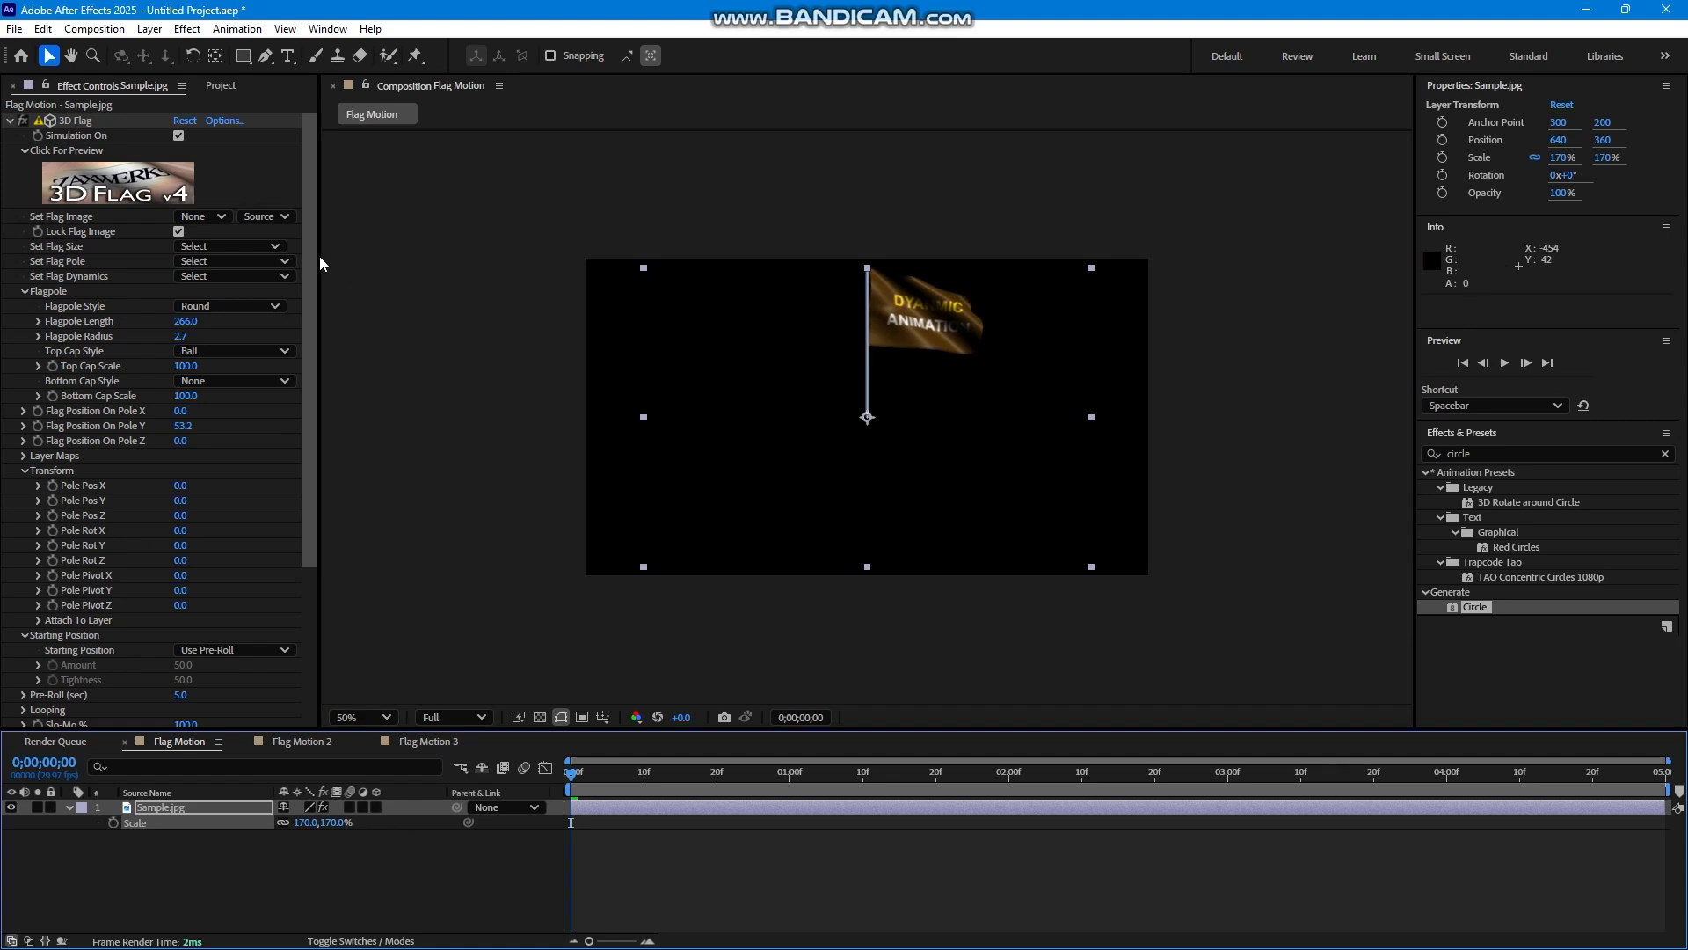
{"action": "left_click", "coordinate": [174, 249]}
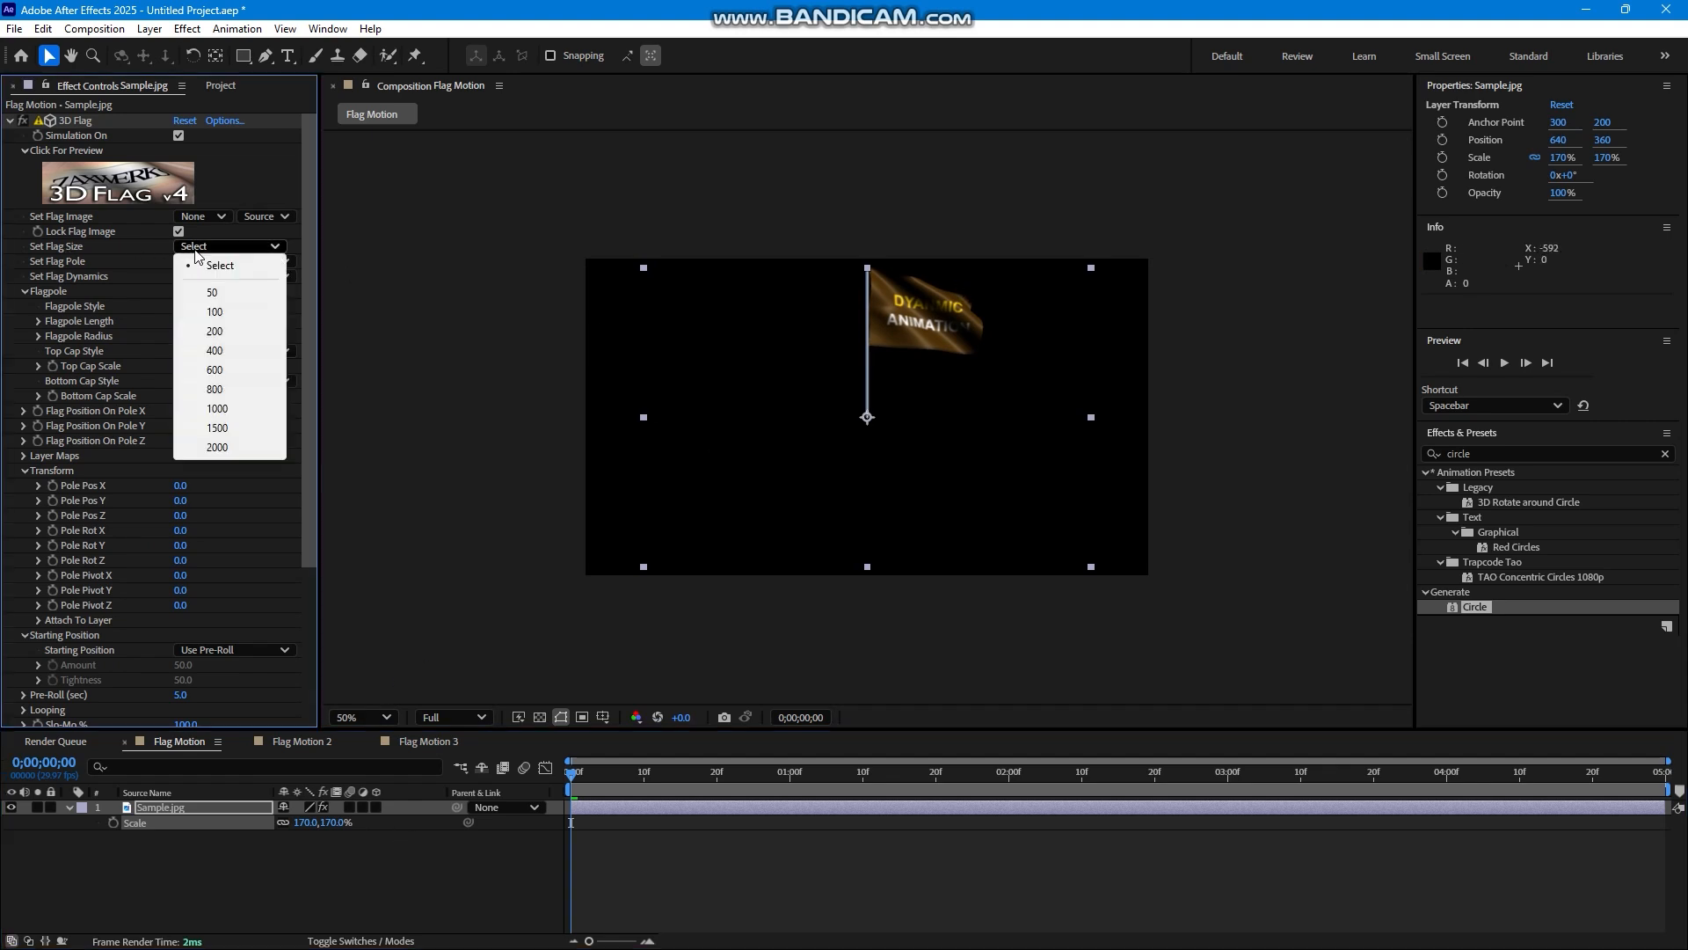
{"action": "left_click", "coordinate": [309, 313]}
{"action": "left_click", "coordinate": [241, 261]}
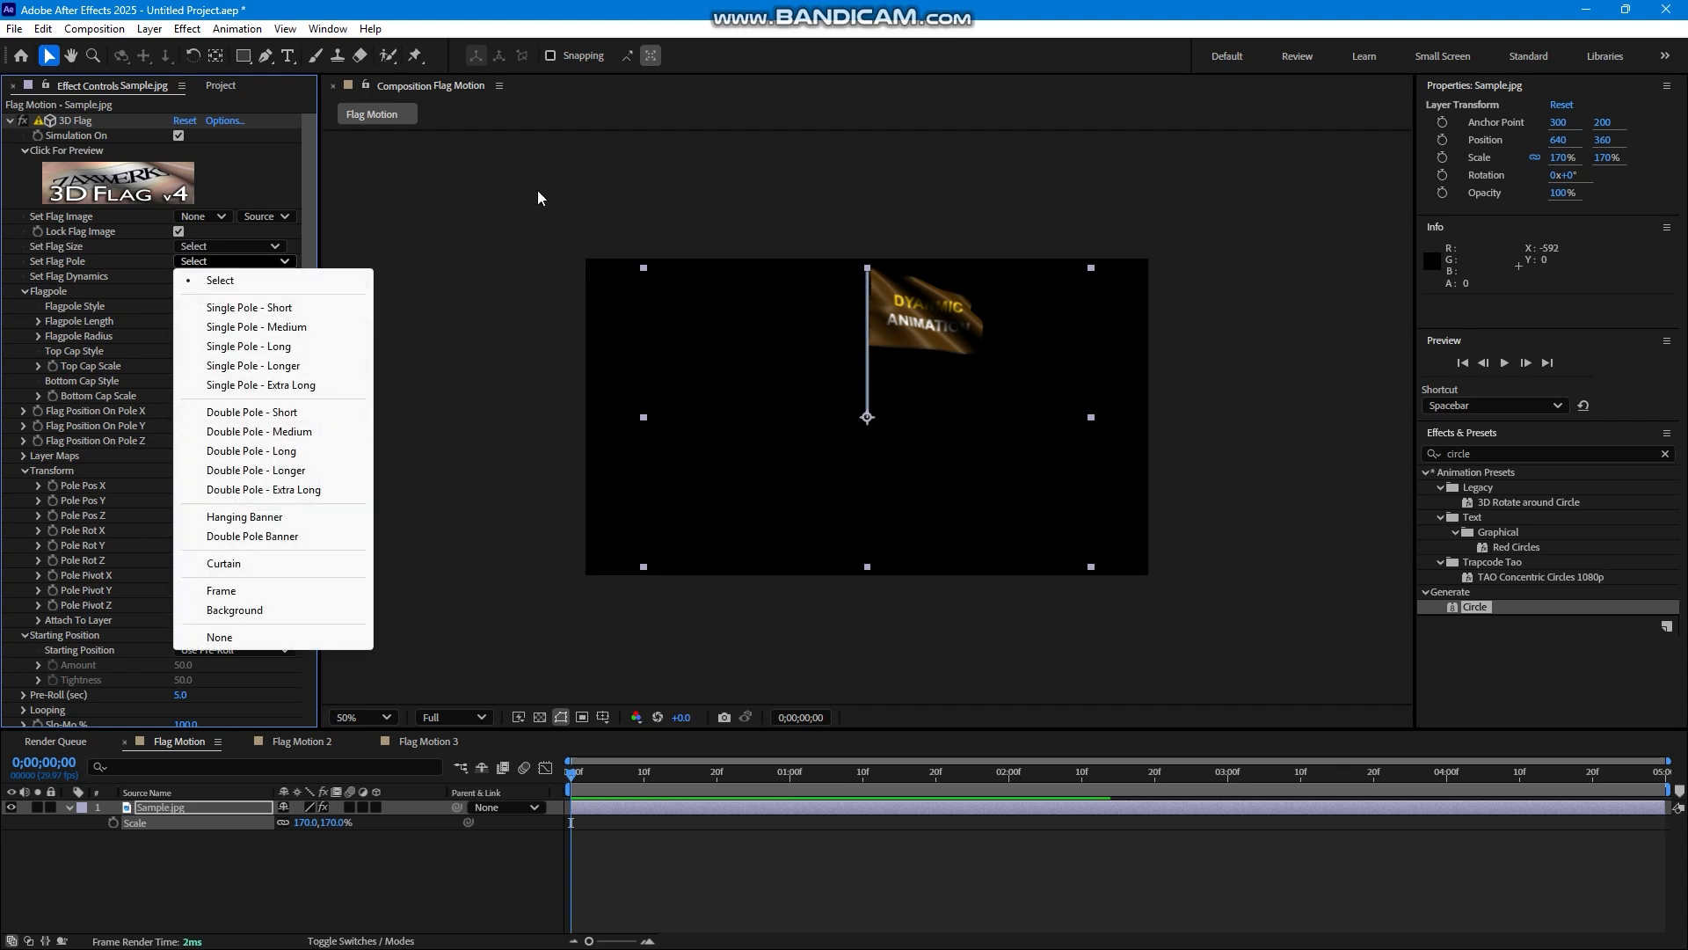
{"action": "left_click", "coordinate": [312, 150]}
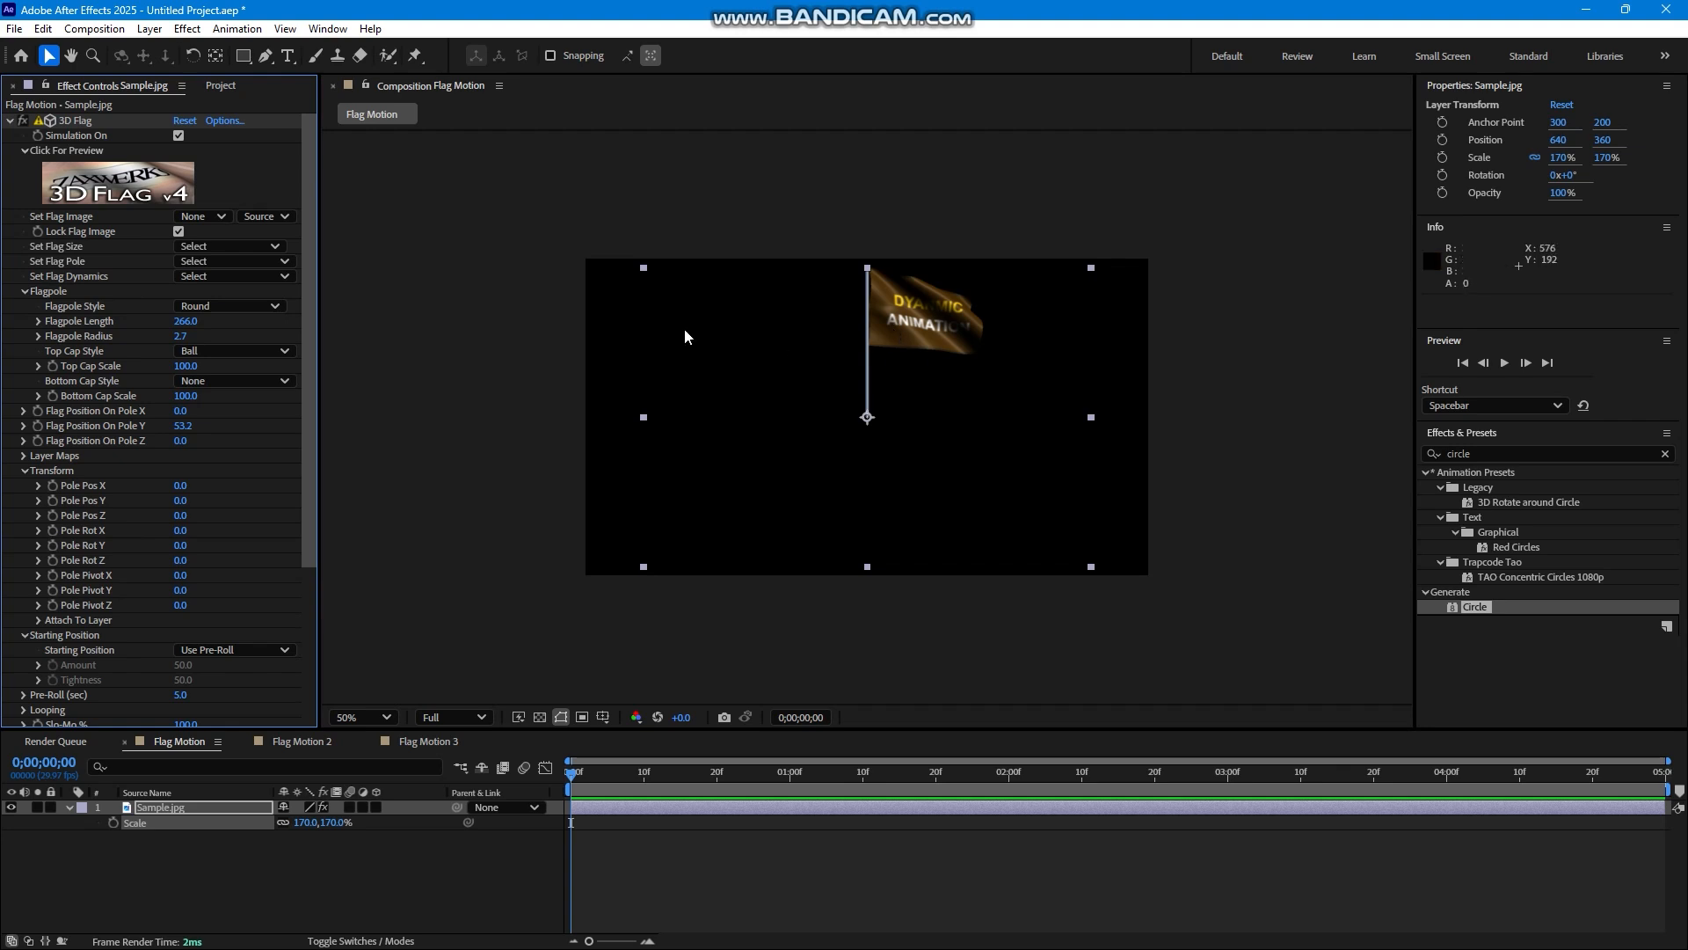
In the 3D Flag set-up window, set the horizontal mesh count to 30 and the vertical mesh count to 32, and accept the settings.
{"action": "left_click", "coordinate": [117, 187]}
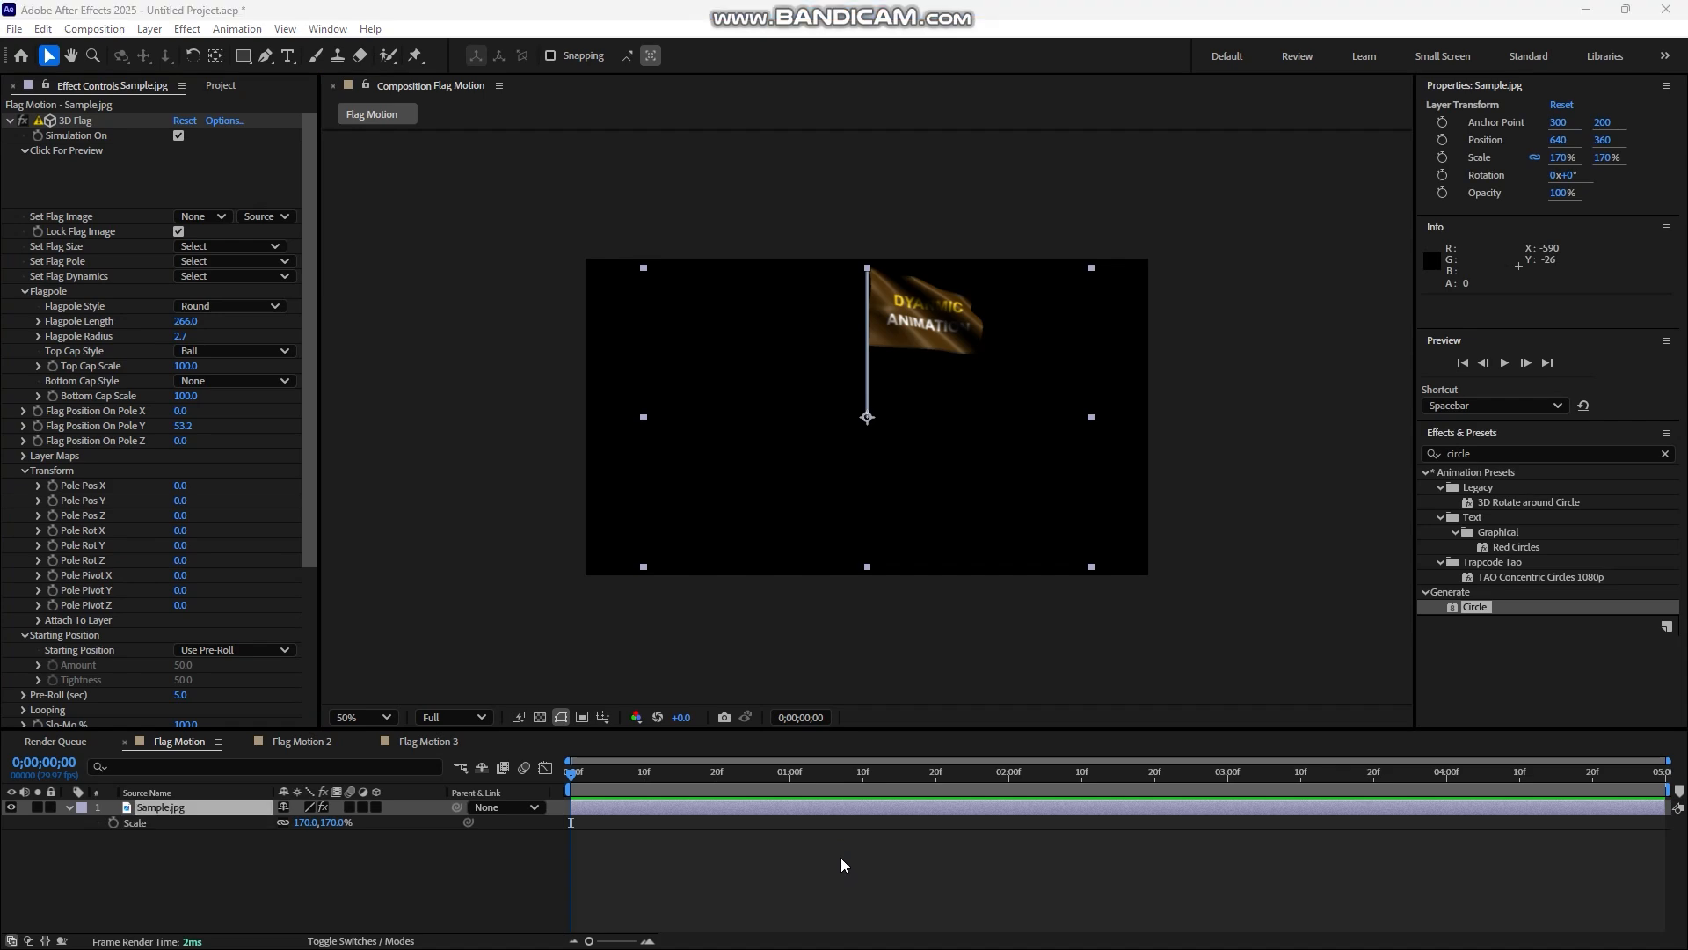
{"action": "key", "text": "super"}
{"action": "mouse_move", "coordinate": [1002, 930]}
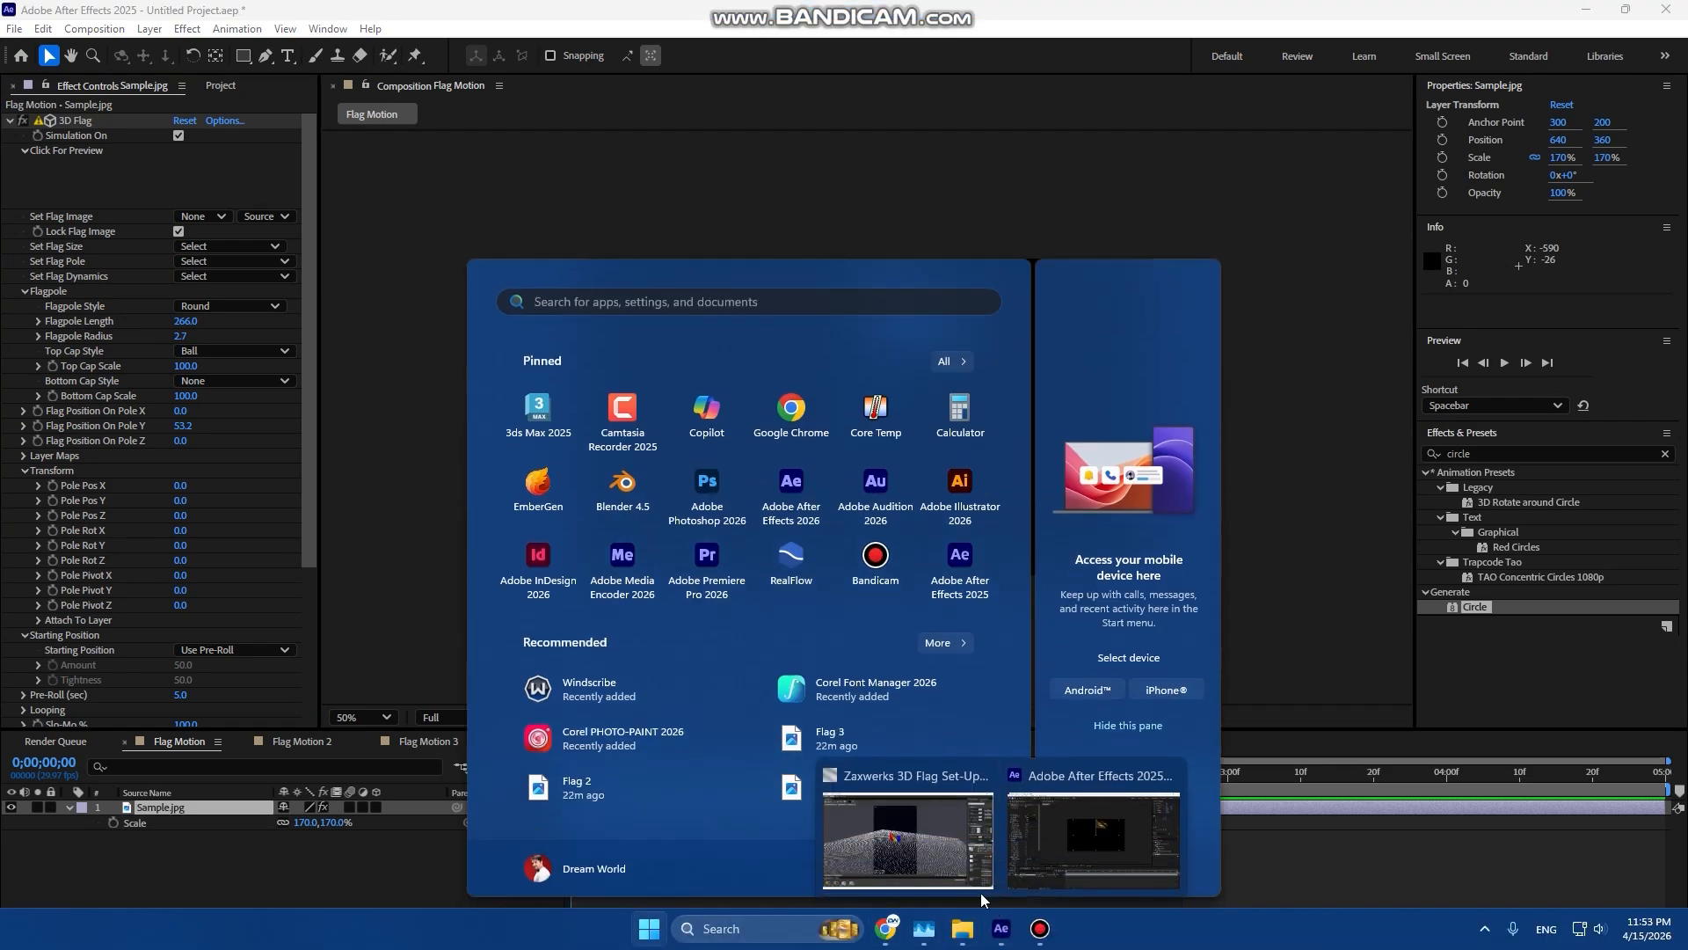
{"action": "left_click", "coordinate": [934, 851]}
{"action": "left_click_drag", "start_coordinate": [895, 661], "coordinate": [580, 525]}
{"action": "left_click_drag", "start_coordinate": [859, 508], "coordinate": [878, 519]}
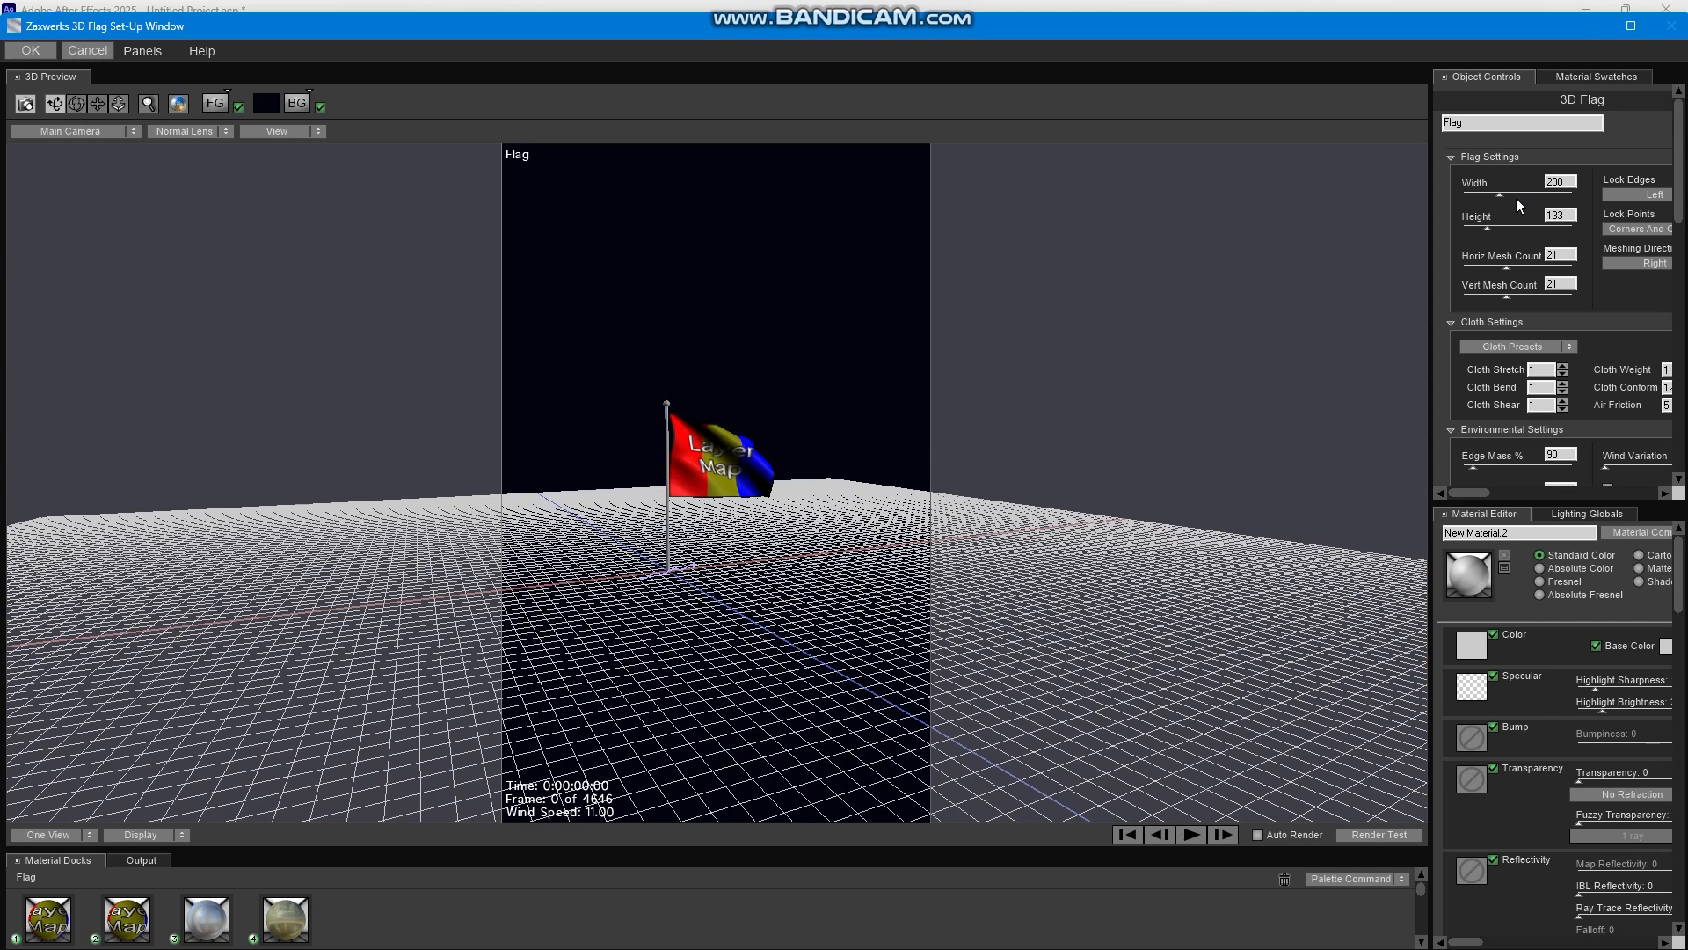
{"action": "left_click", "coordinate": [1526, 268]}
{"action": "left_click", "coordinate": [1532, 293]}
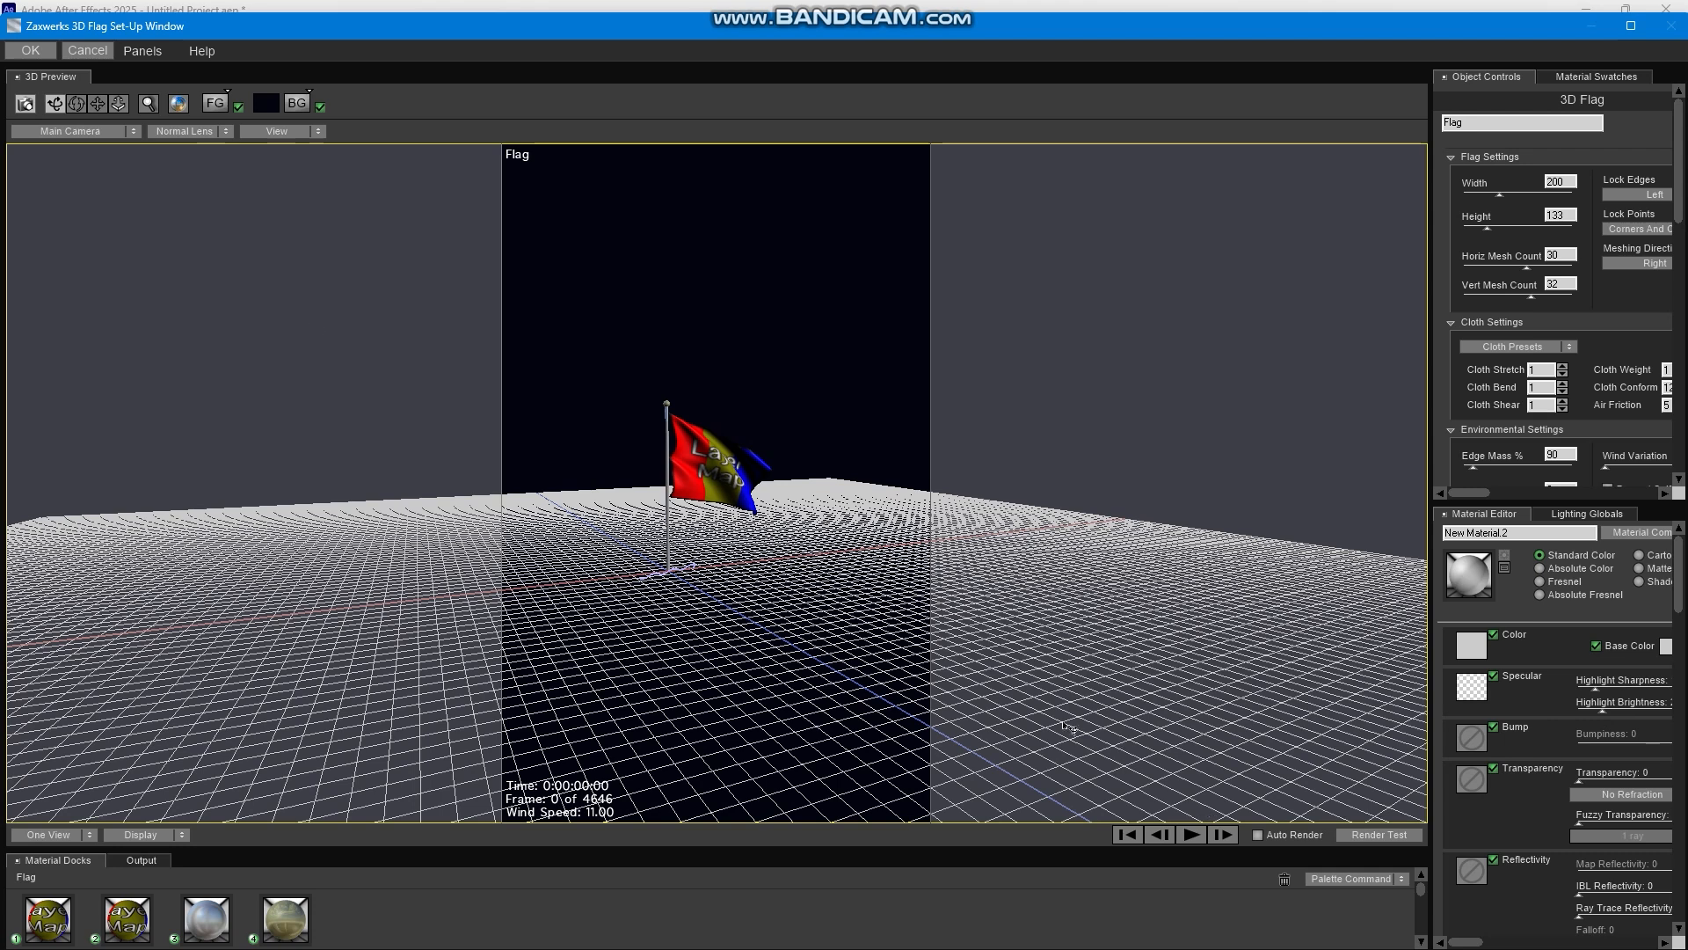
{"action": "left_click", "coordinate": [32, 51]}
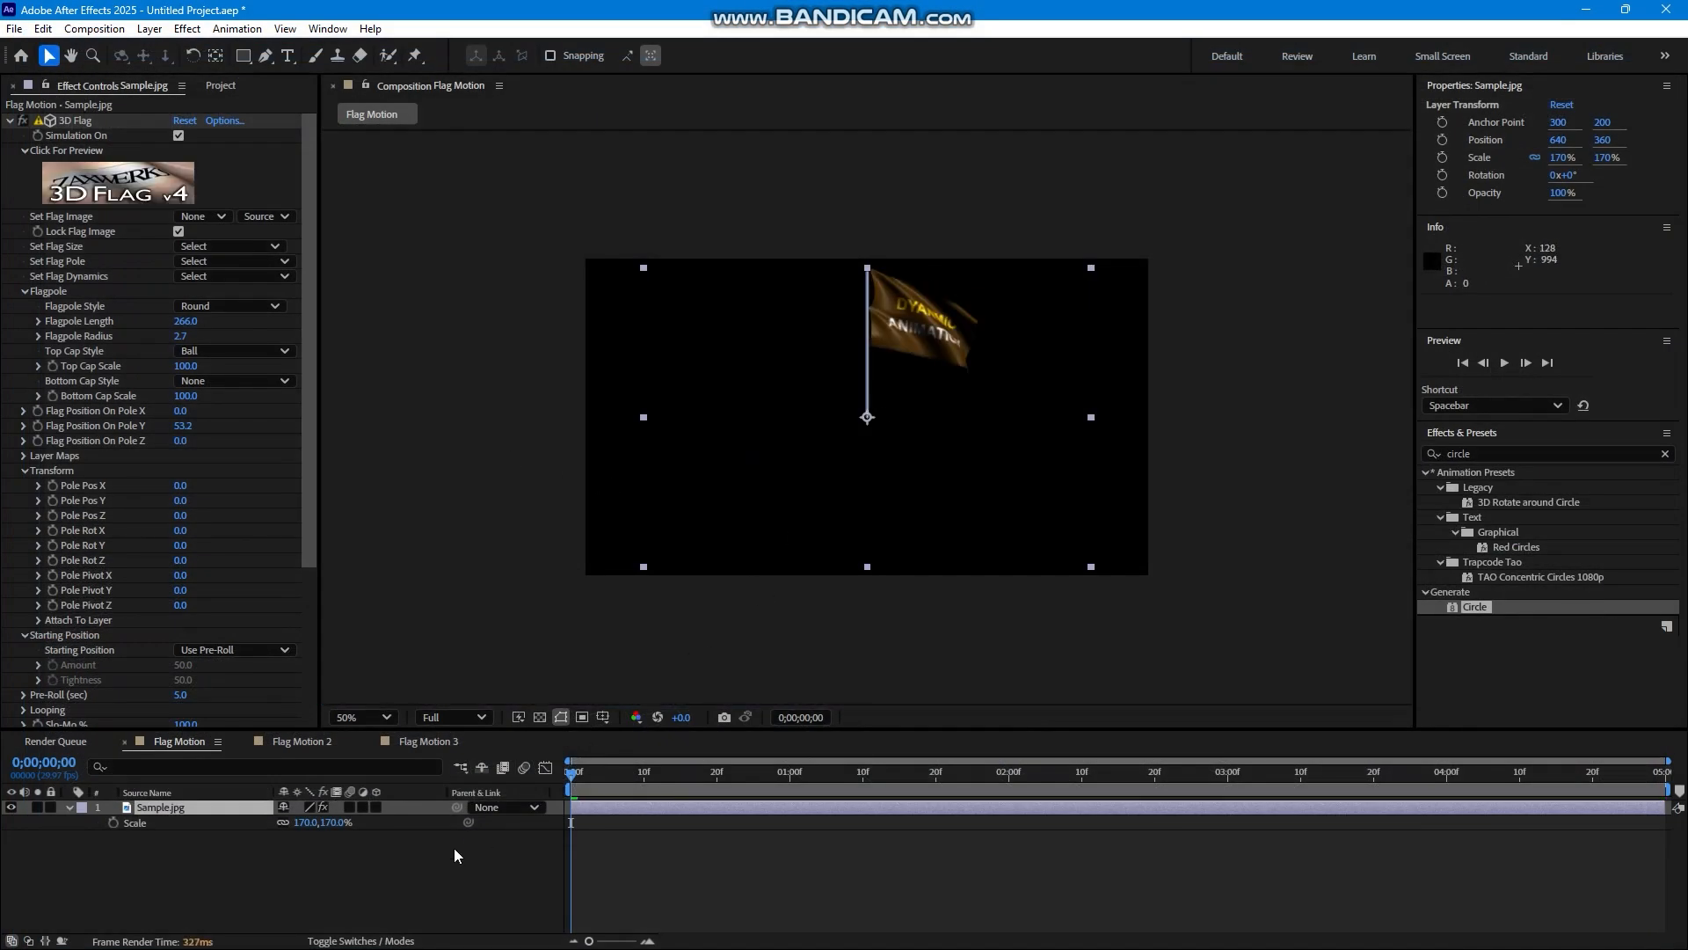
Add a two-node camera with the 35mm preset to the Flag Motion composition.
{"action": "right_click", "coordinate": [320, 885]}
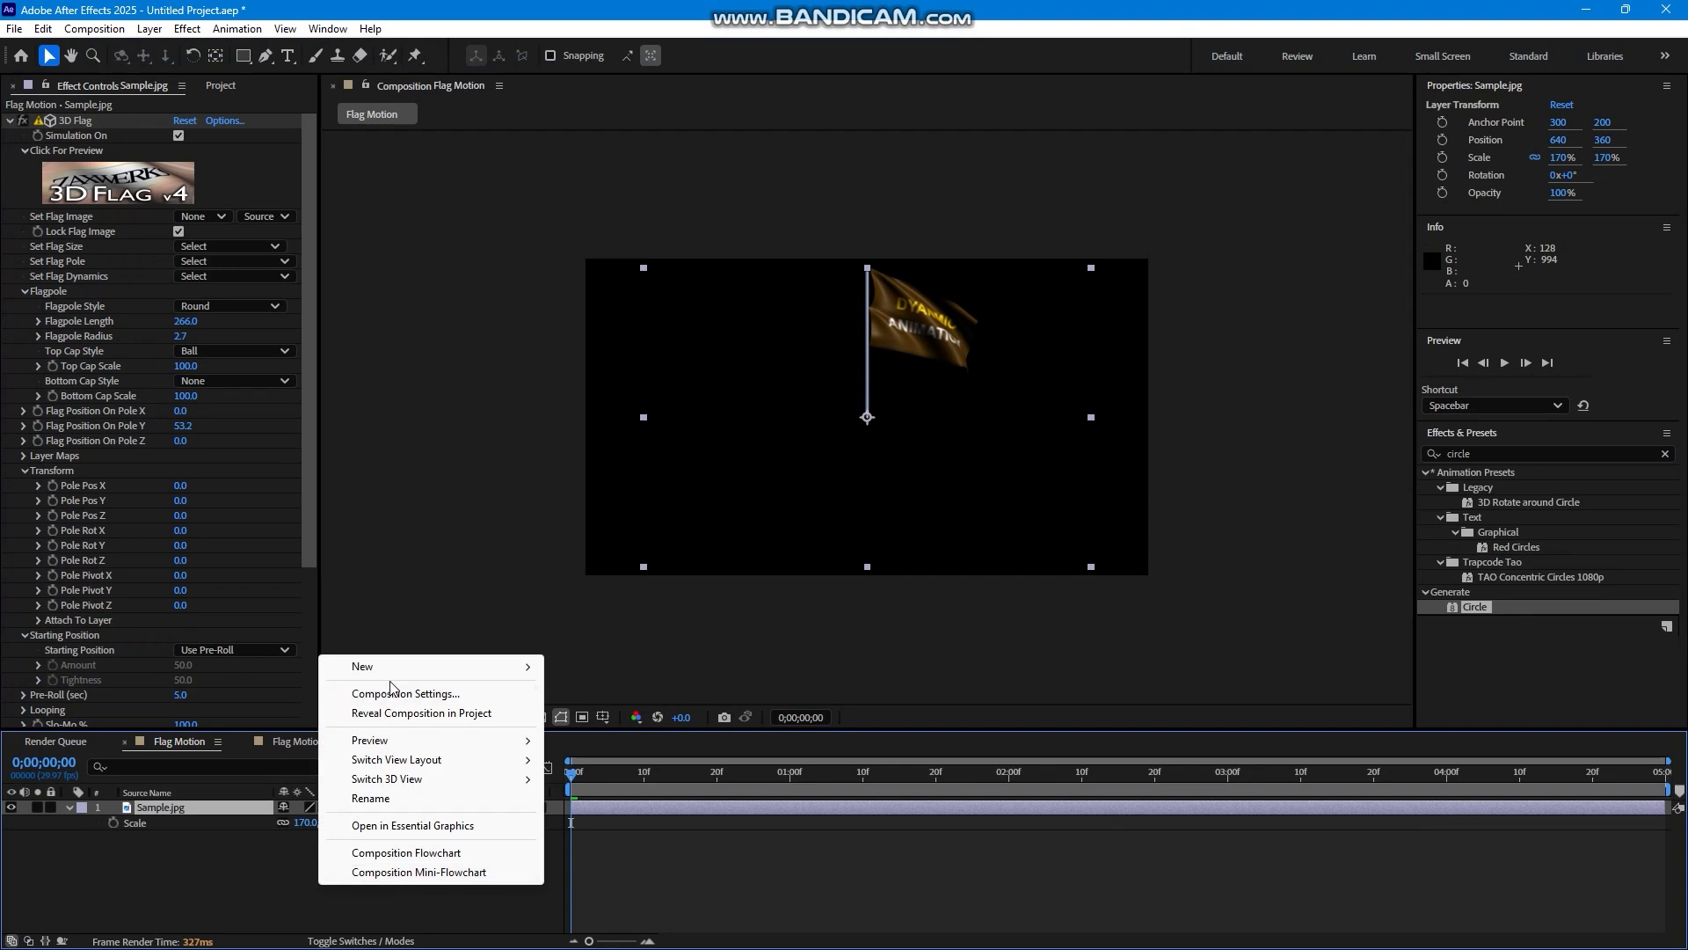
{"action": "mouse_move", "coordinate": [395, 666]}
{"action": "left_click", "coordinate": [628, 749]}
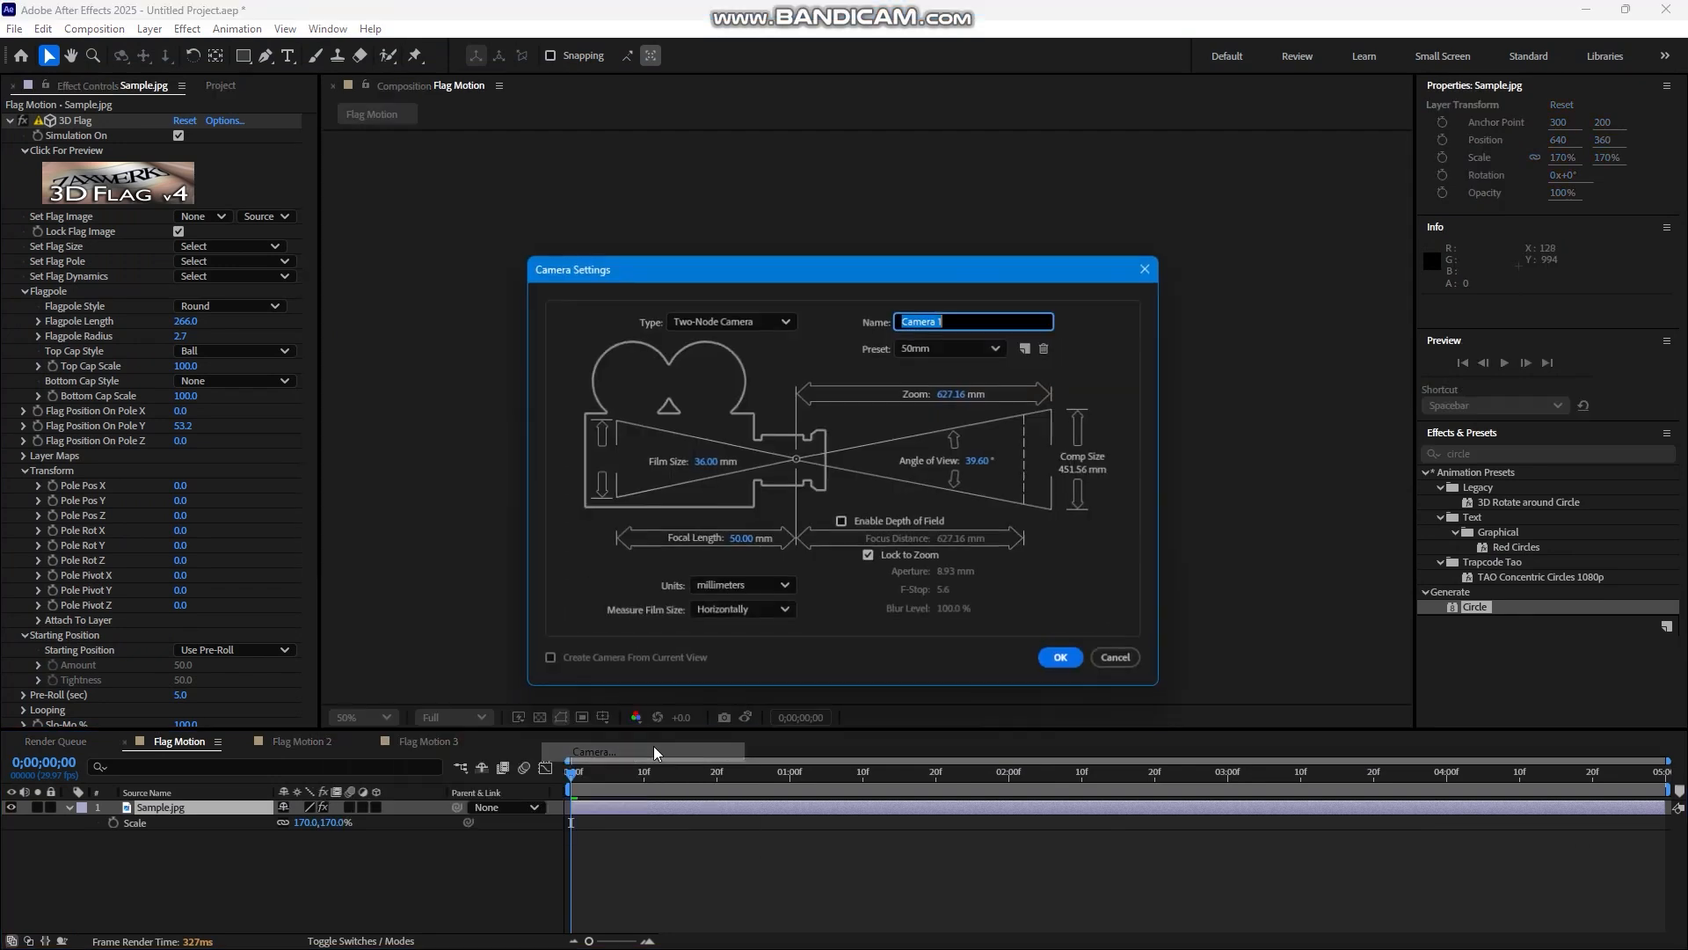
{"action": "left_click", "coordinate": [923, 348]}
{"action": "left_click", "coordinate": [946, 488]}
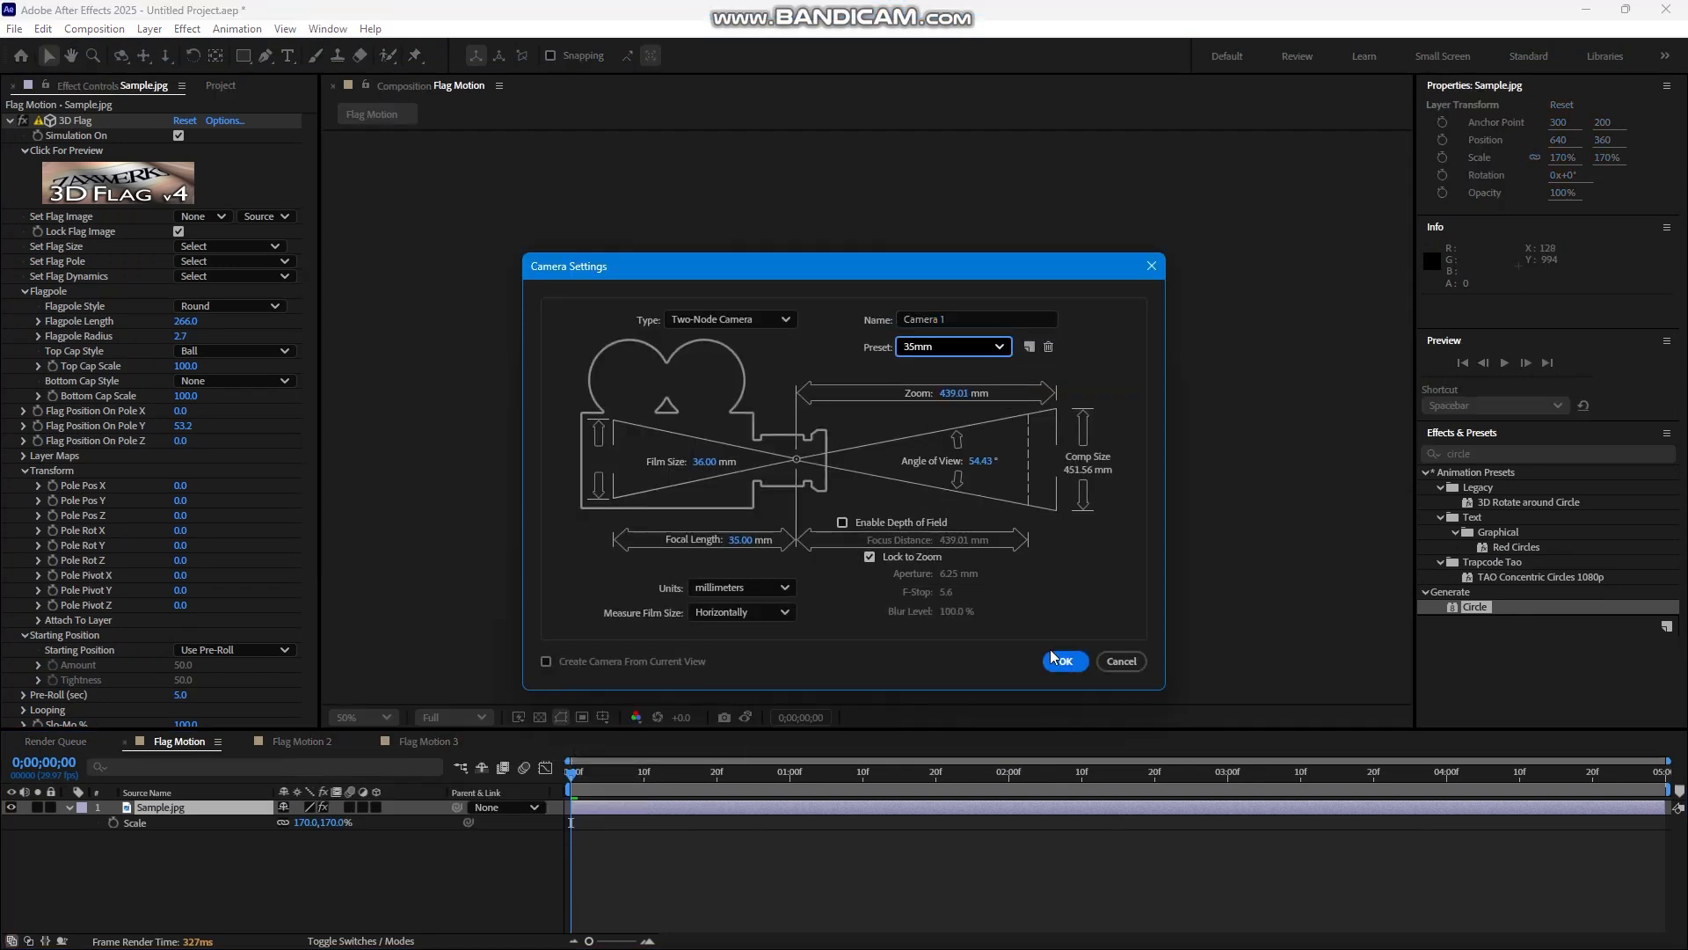
{"action": "left_click", "coordinate": [1064, 661]}
Dolly, pan and slightly orbit Camera 1 to frame the flag close up, with its position at about 729, 206, -481.
{"action": "left_click", "coordinate": [171, 821]}
{"action": "left_click", "coordinate": [180, 809]}
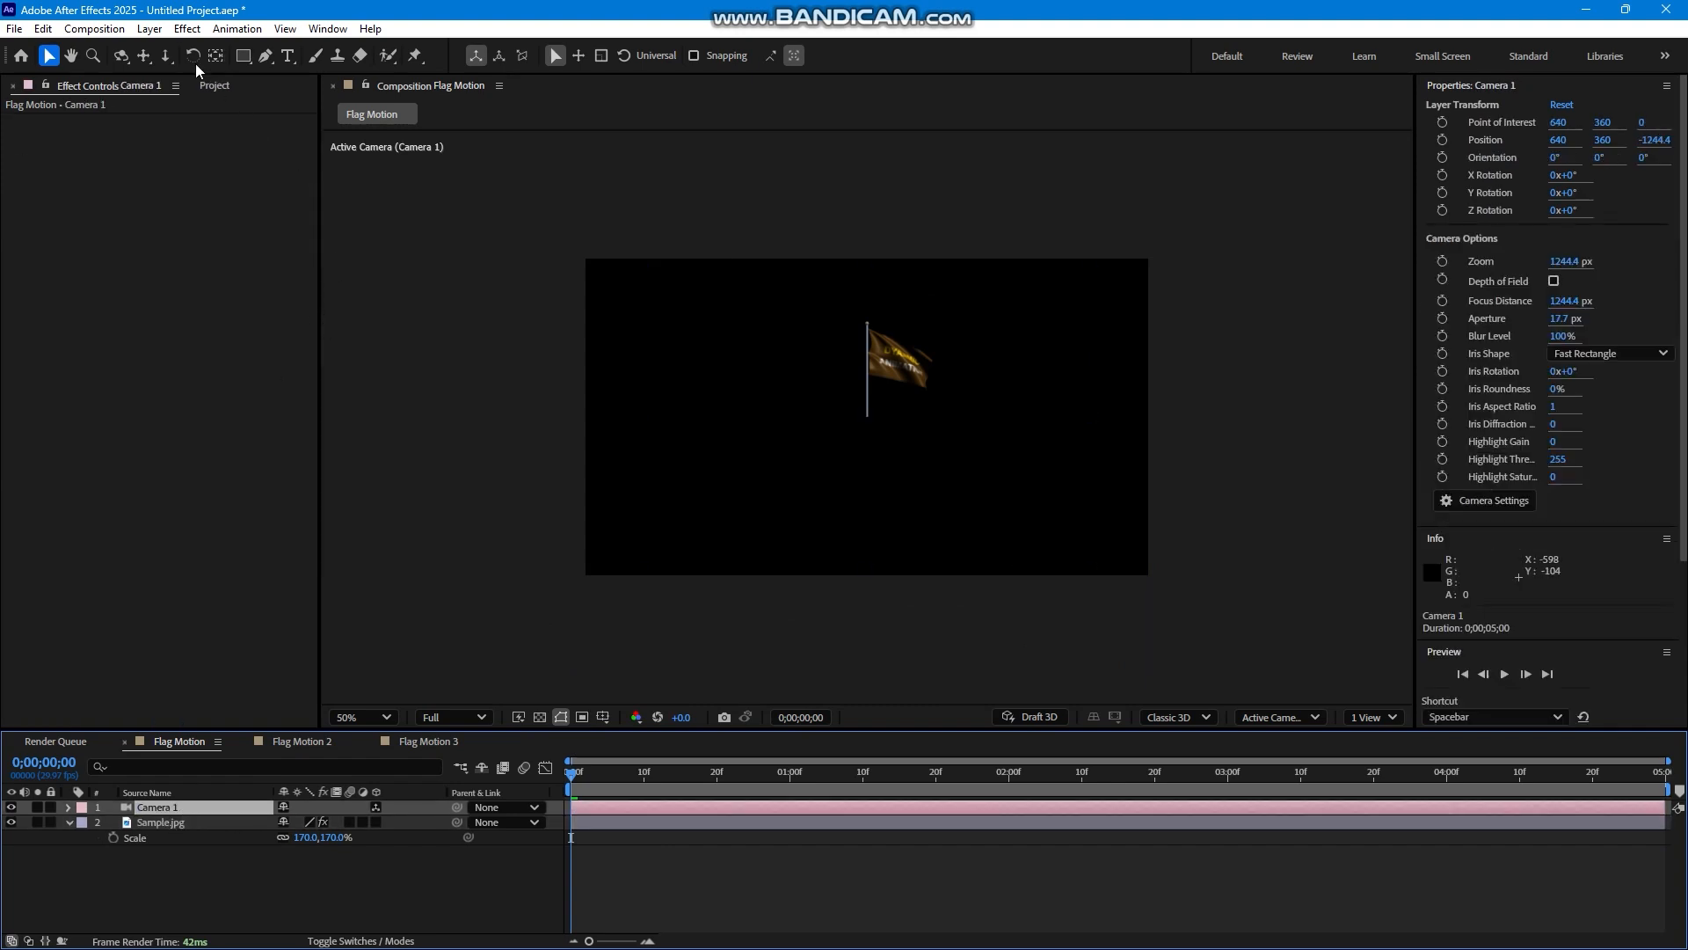
{"action": "left_click", "coordinate": [165, 56]}
{"action": "left_click_drag", "start_coordinate": [900, 350], "coordinate": [849, 185]}
{"action": "left_click", "coordinate": [143, 56]}
{"action": "left_click_drag", "start_coordinate": [879, 393], "coordinate": [817, 550]}
{"action": "left_click", "coordinate": [121, 57]}
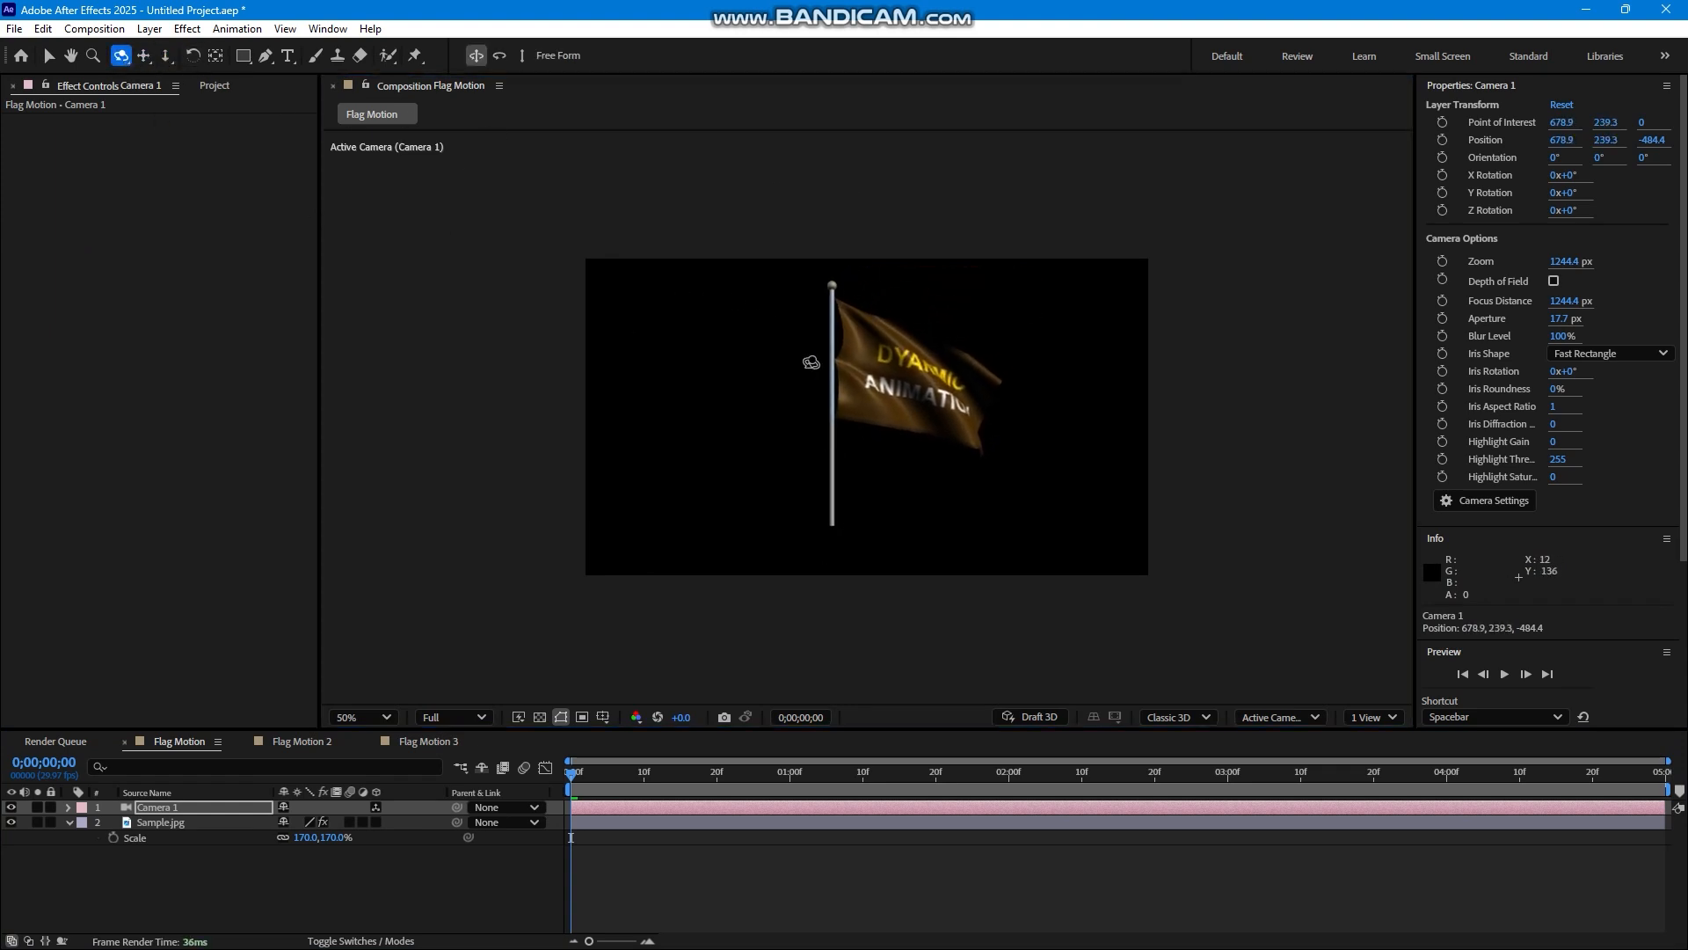
{"action": "left_click_drag", "start_coordinate": [858, 369], "coordinate": [919, 480]}
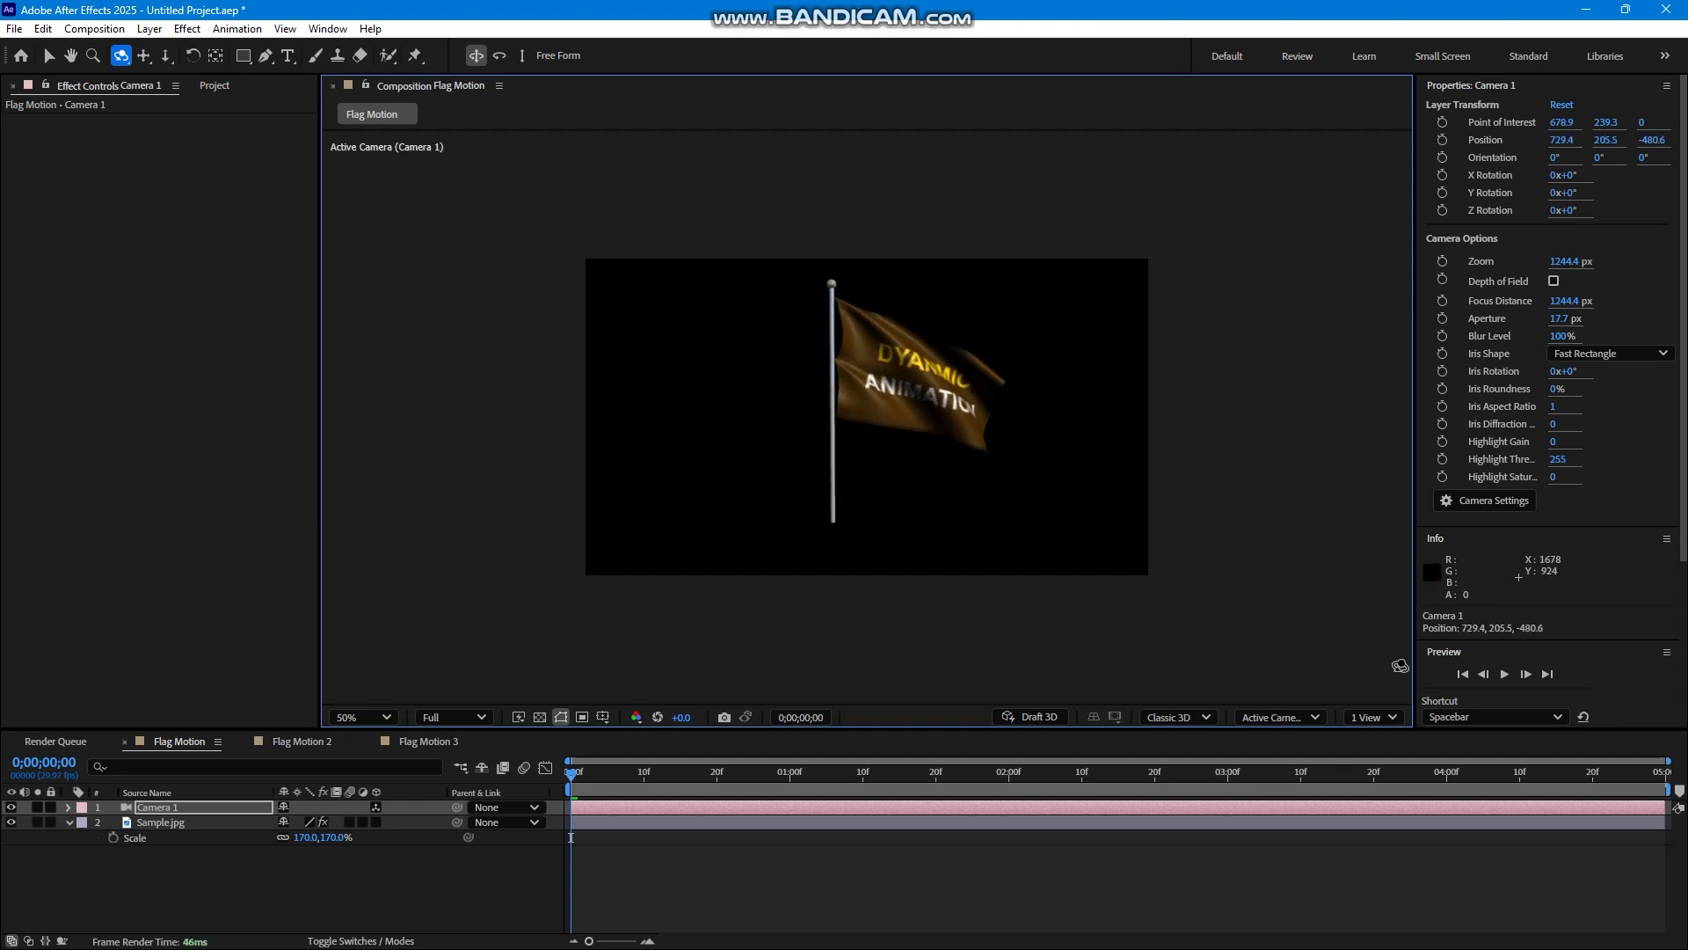
Preview the waving flag animation and scrub the timeline to 0;00;01;16.
{"action": "left_click", "coordinate": [1503, 673]}
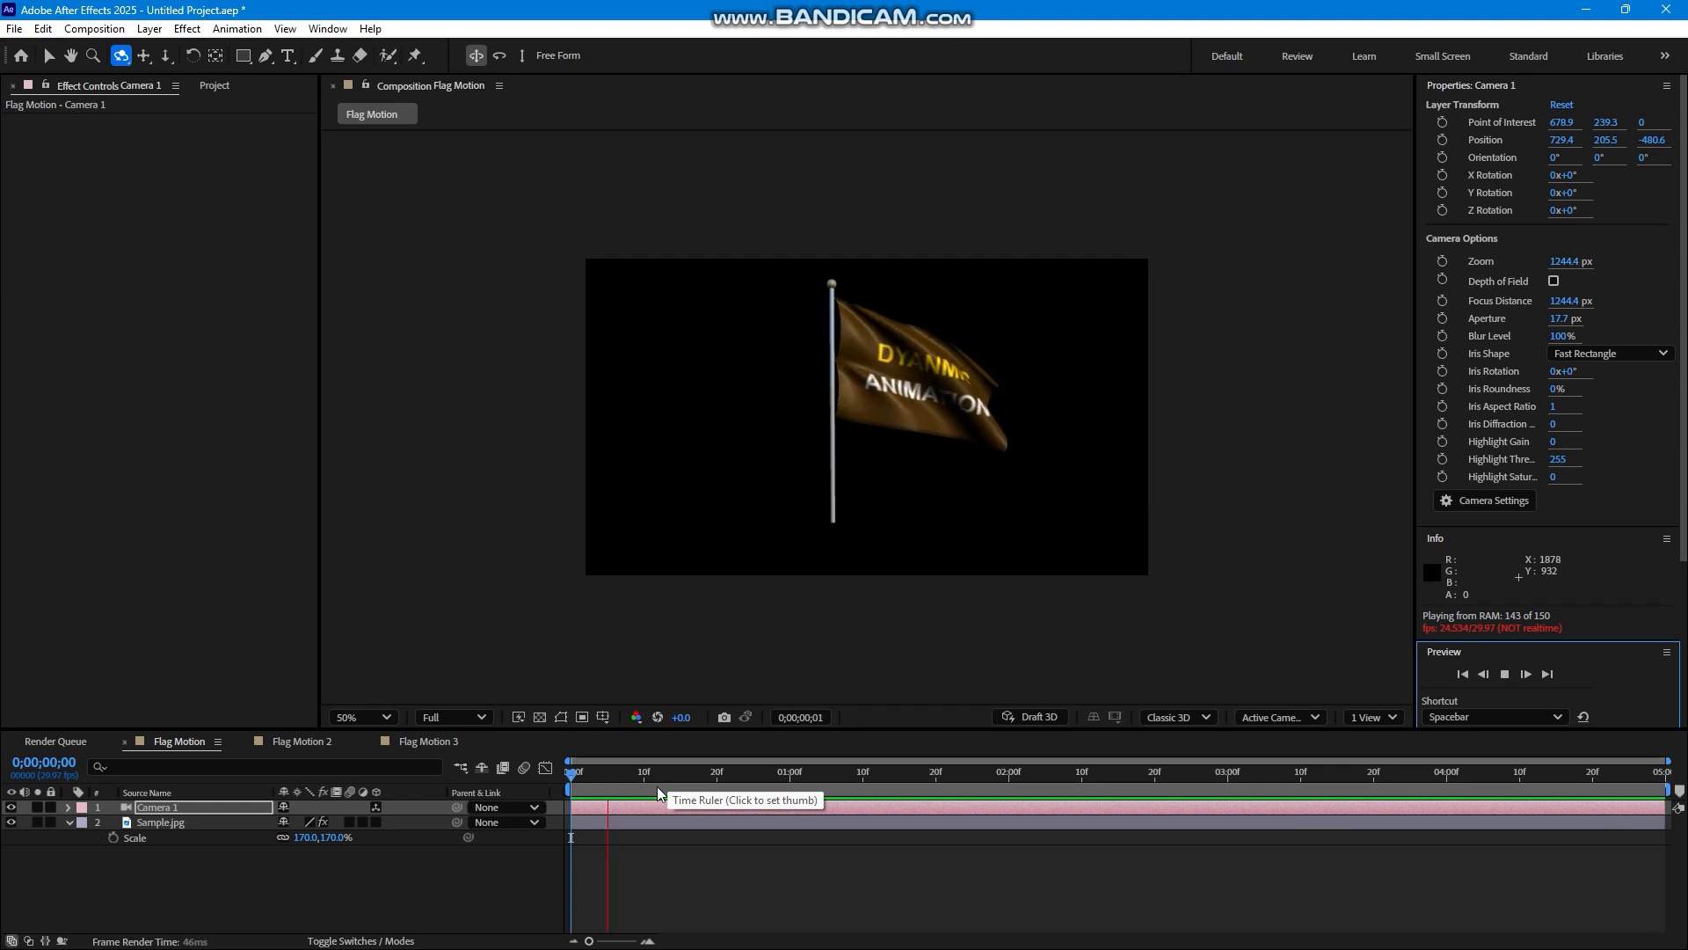
{"action": "left_click", "coordinate": [723, 789]}
{"action": "left_click_drag", "start_coordinate": [858, 790], "coordinate": [907, 791]}
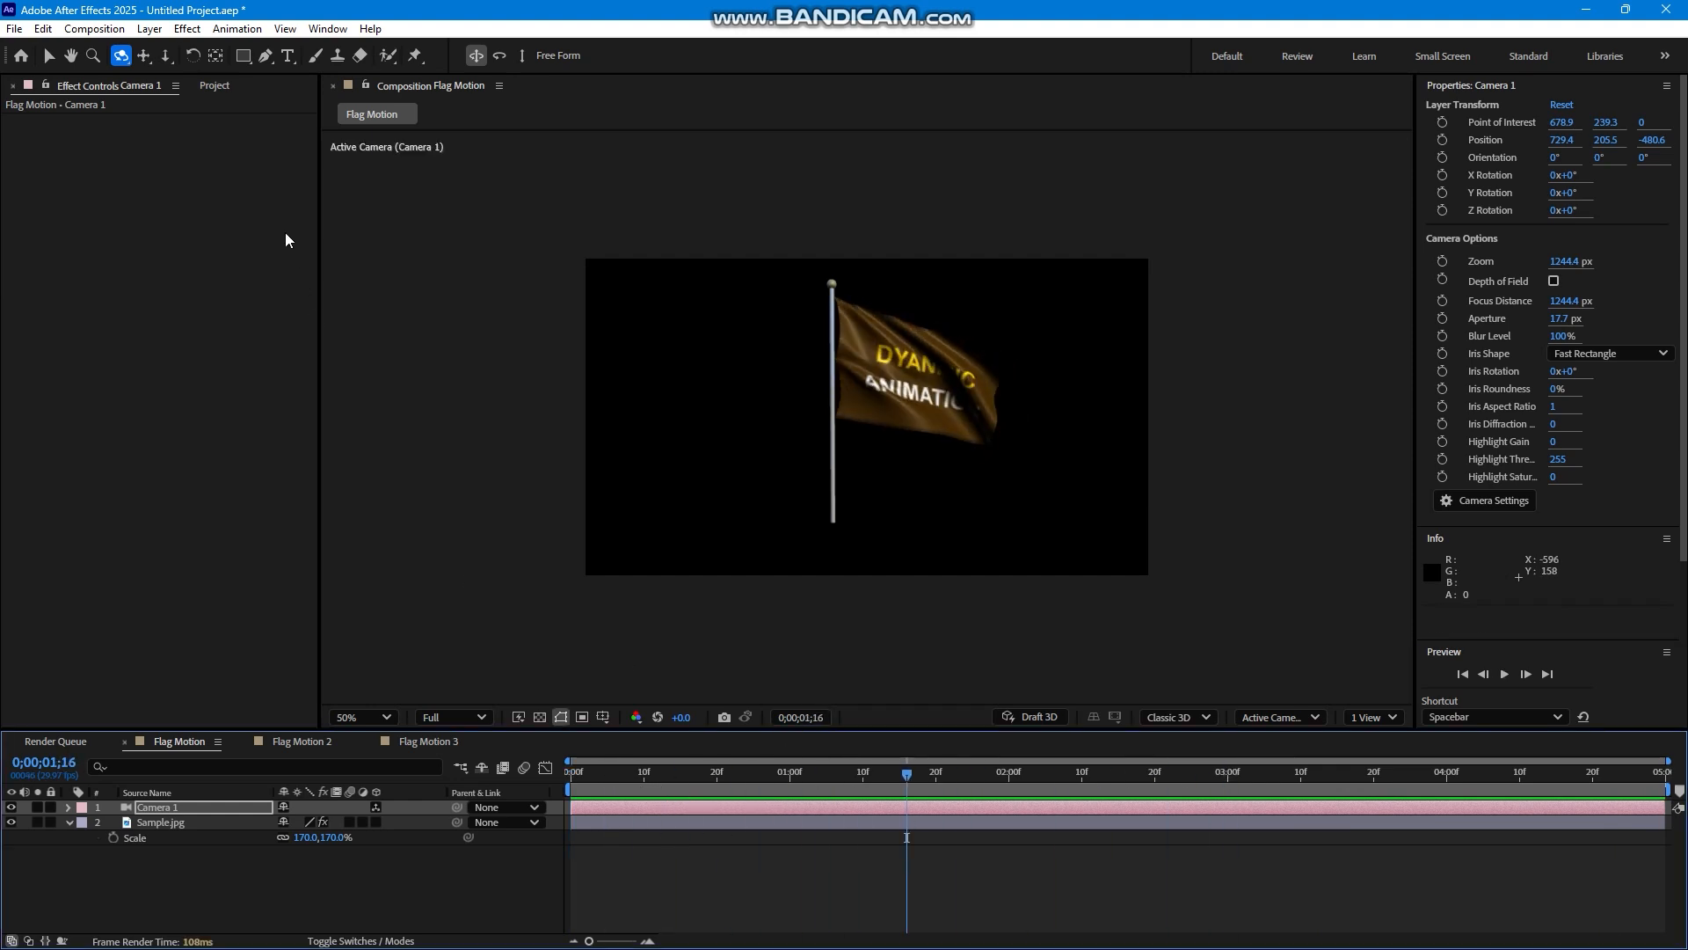
Switch to the Flag Motion 2 composition and place Banner.jpg in it near the centre at position 648, 356.
{"action": "left_click", "coordinate": [216, 87]}
{"action": "left_click", "coordinate": [304, 743]}
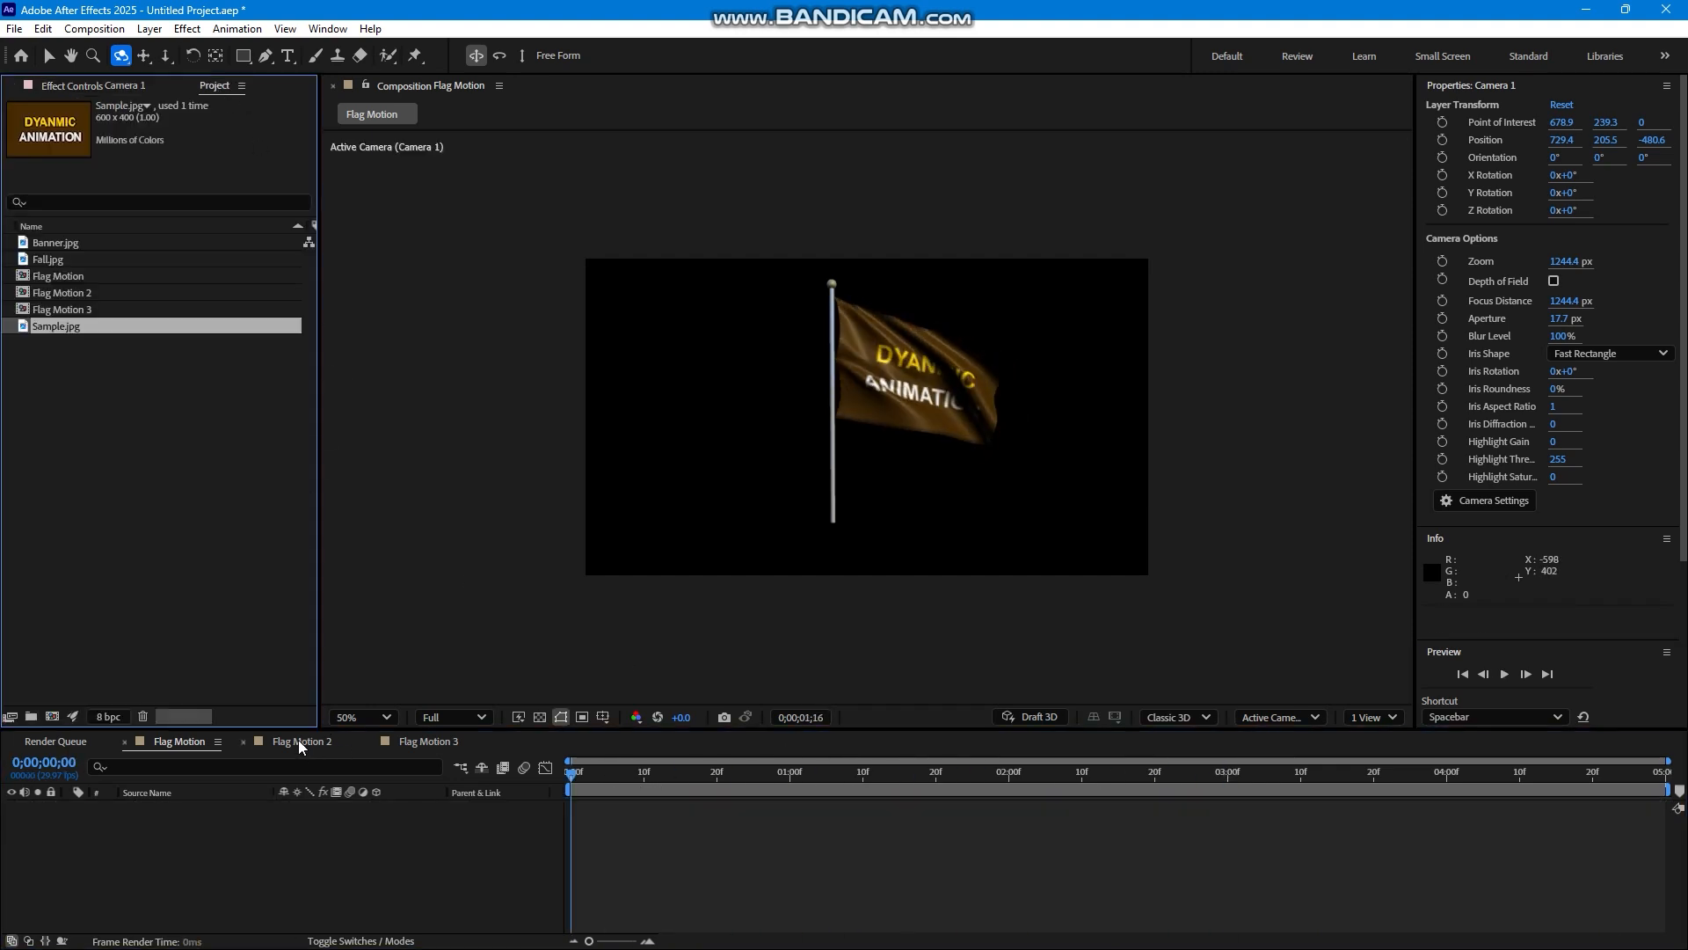
{"action": "left_click", "coordinate": [71, 261]}
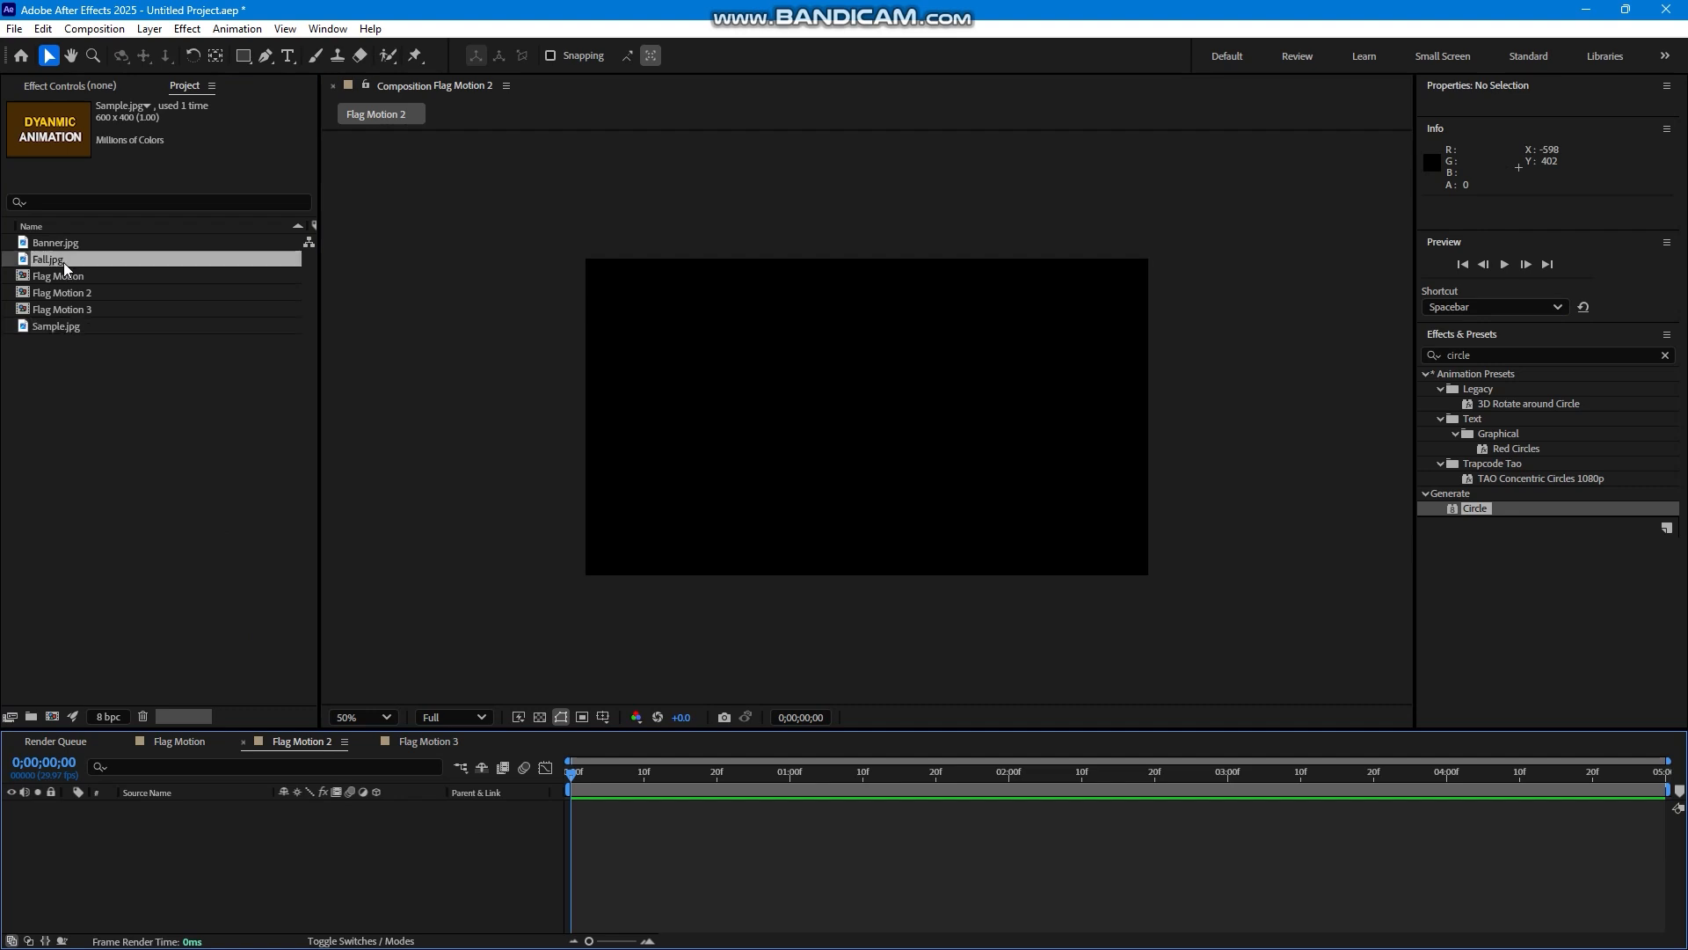
{"action": "left_click_drag", "start_coordinate": [50, 243], "coordinate": [864, 442]}
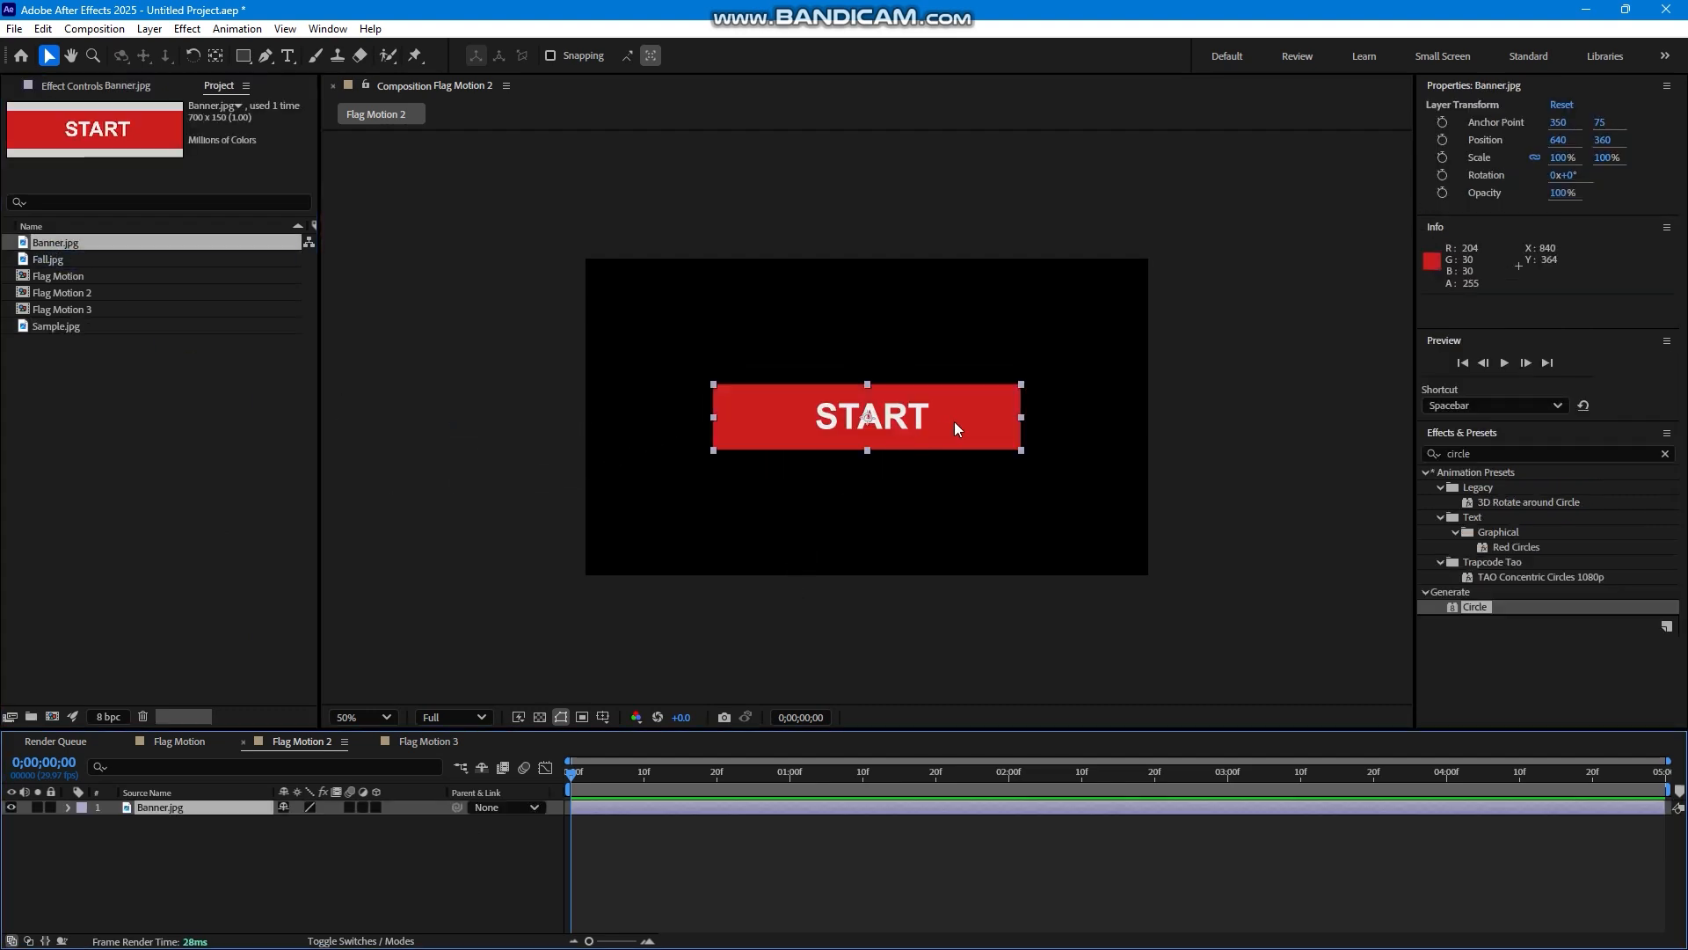
{"action": "left_click_drag", "start_coordinate": [954, 411], "coordinate": [956, 410]}
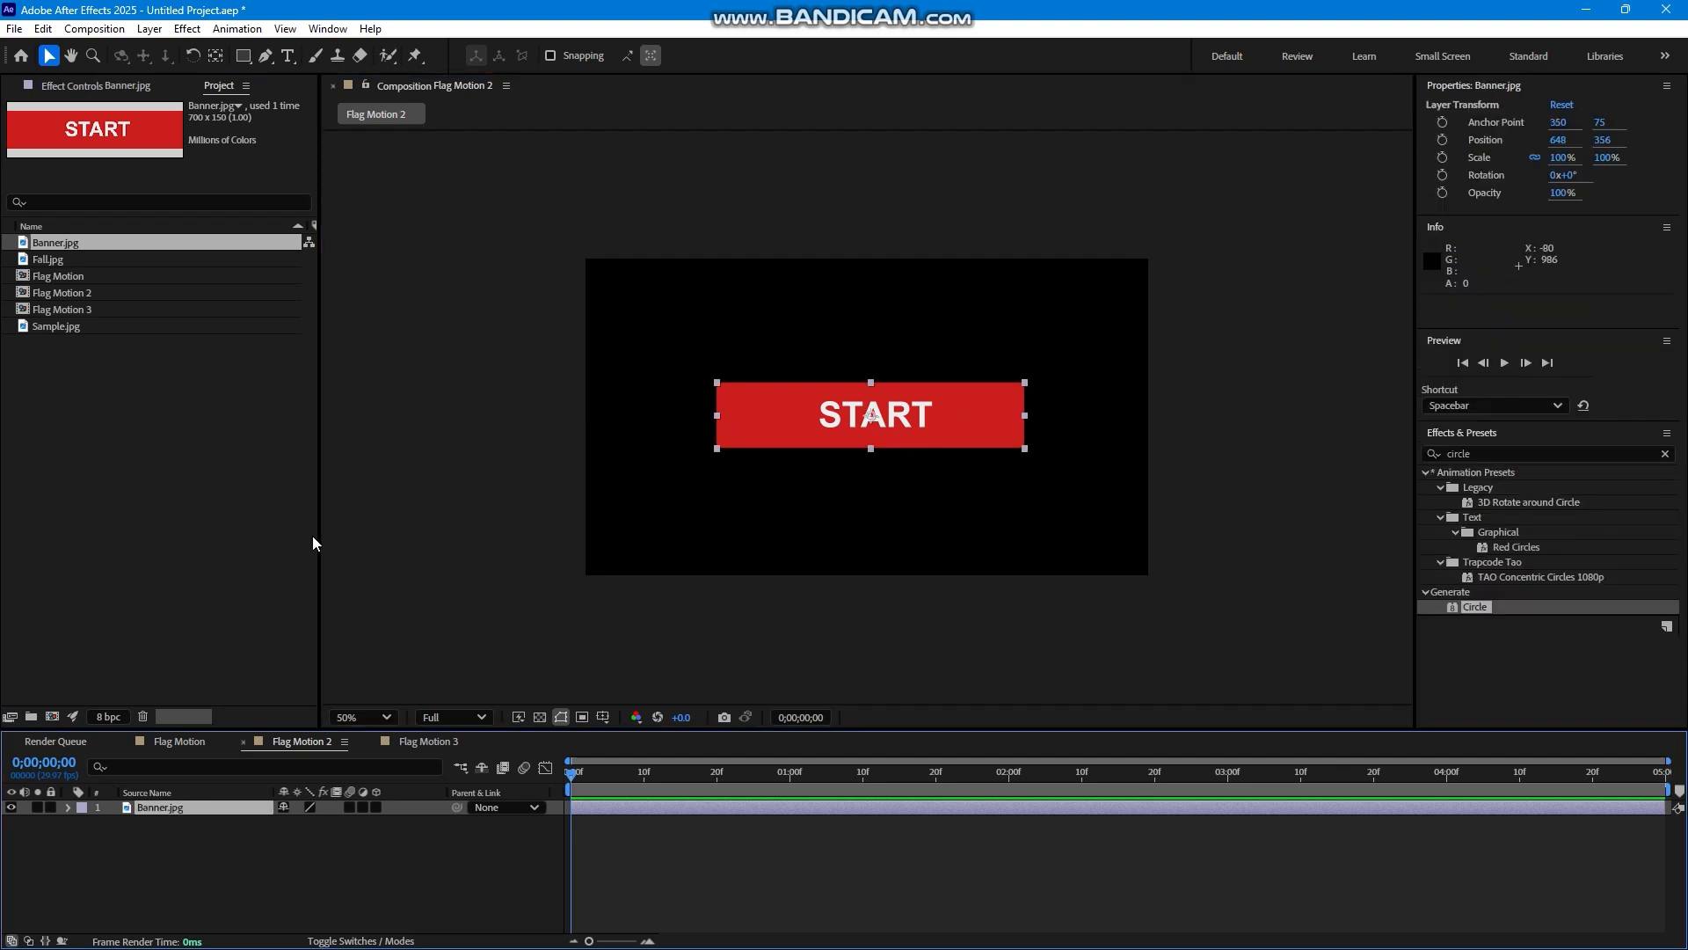
Apply the Zaxwerks 3D Flag effect to the Banner.jpg layer and scale the layer to 214%.
{"action": "left_click", "coordinate": [187, 28]}
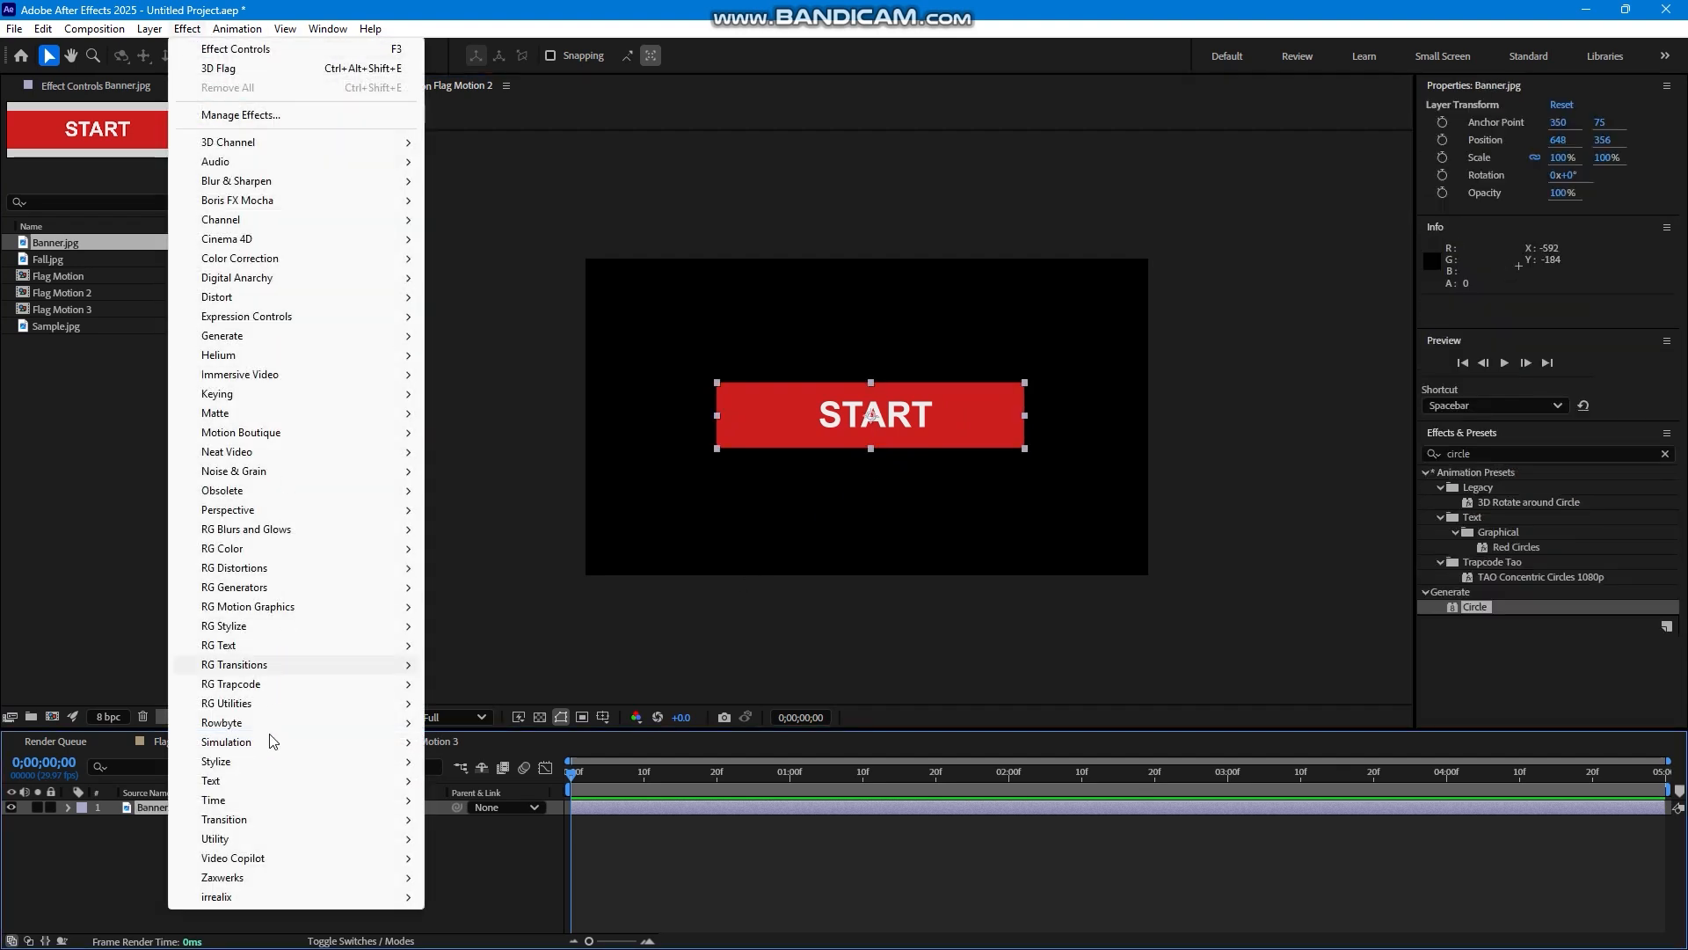
{"action": "mouse_move", "coordinate": [312, 877]}
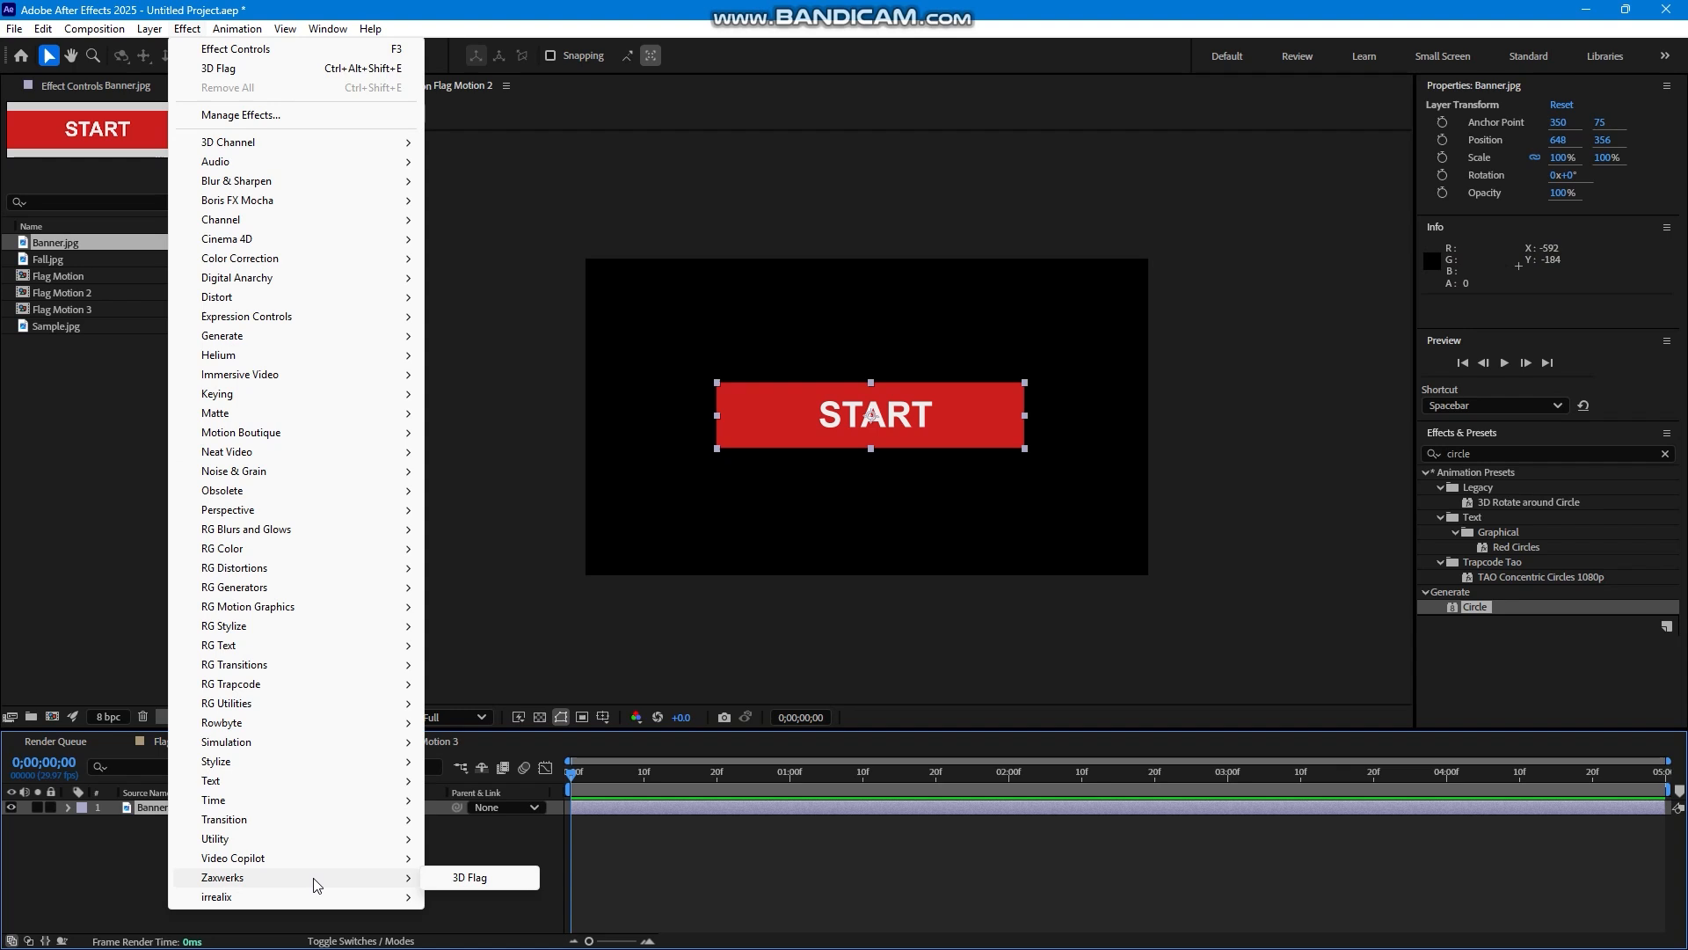
{"action": "left_click", "coordinate": [468, 877]}
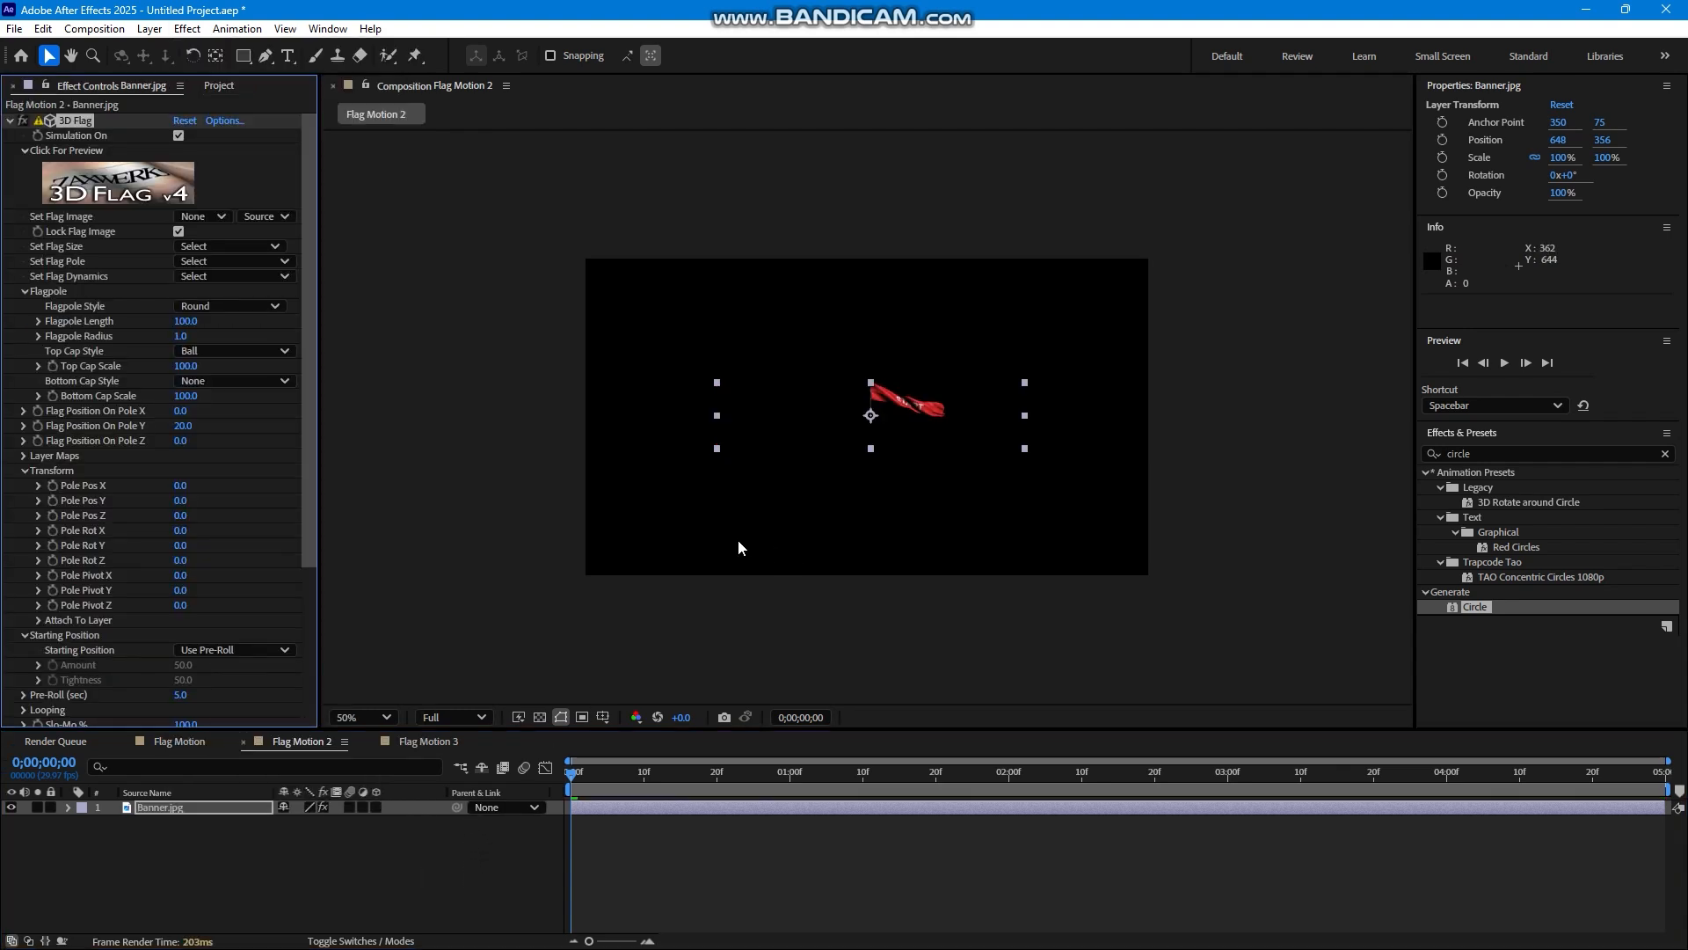
{"action": "key", "text": "s"}
{"action": "left_click_drag", "start_coordinate": [329, 823], "coordinate": [434, 821]}
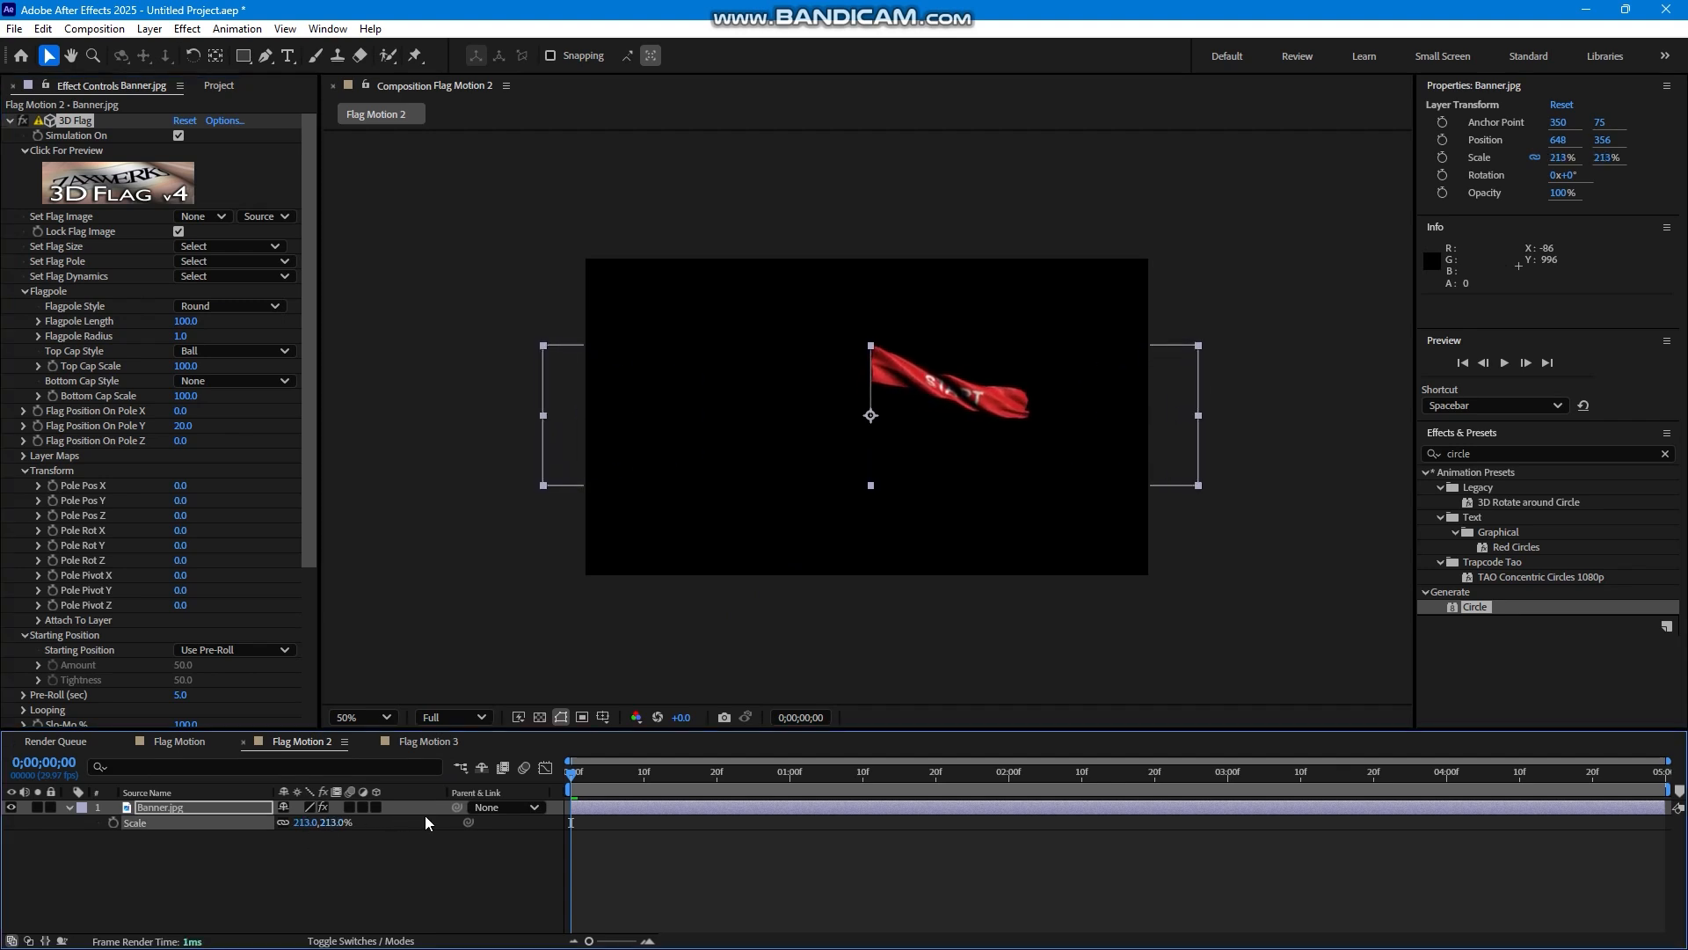
Play the banner flag animation and scrub the timeline back to 0;00;00;08.
{"action": "key", "text": "space"}
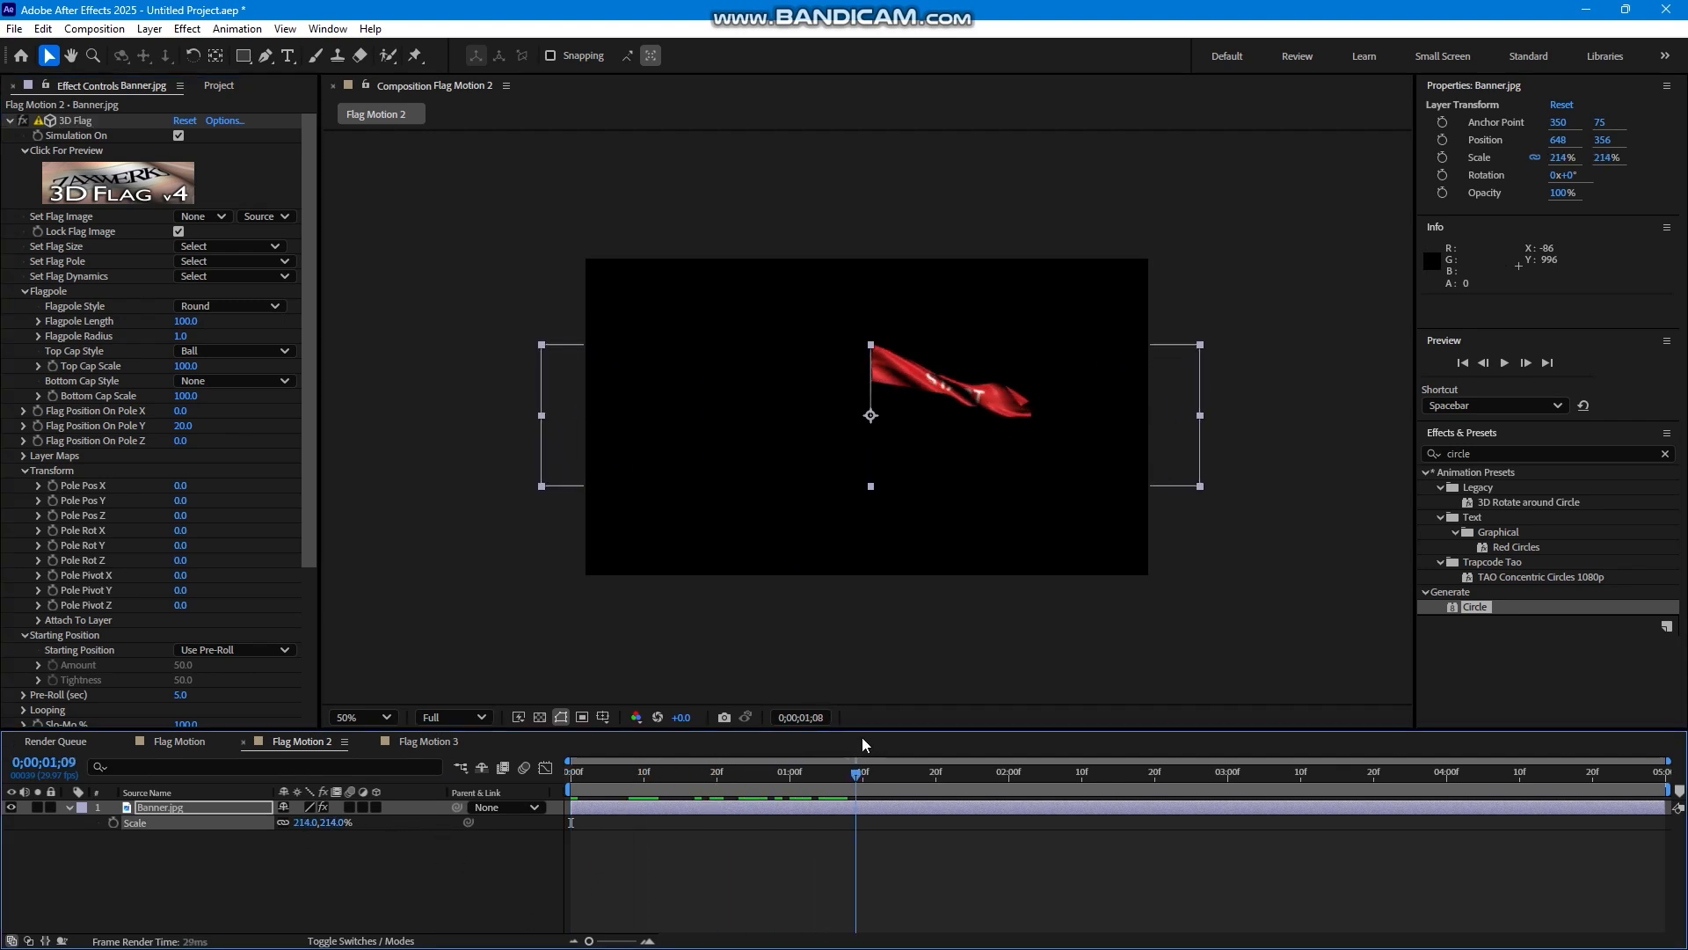
{"action": "left_click_drag", "start_coordinate": [878, 770], "coordinate": [628, 774]}
Open the 3D Flag set-up window for the banner and set Lock Edges to Left And Right.
{"action": "left_click", "coordinate": [149, 172]}
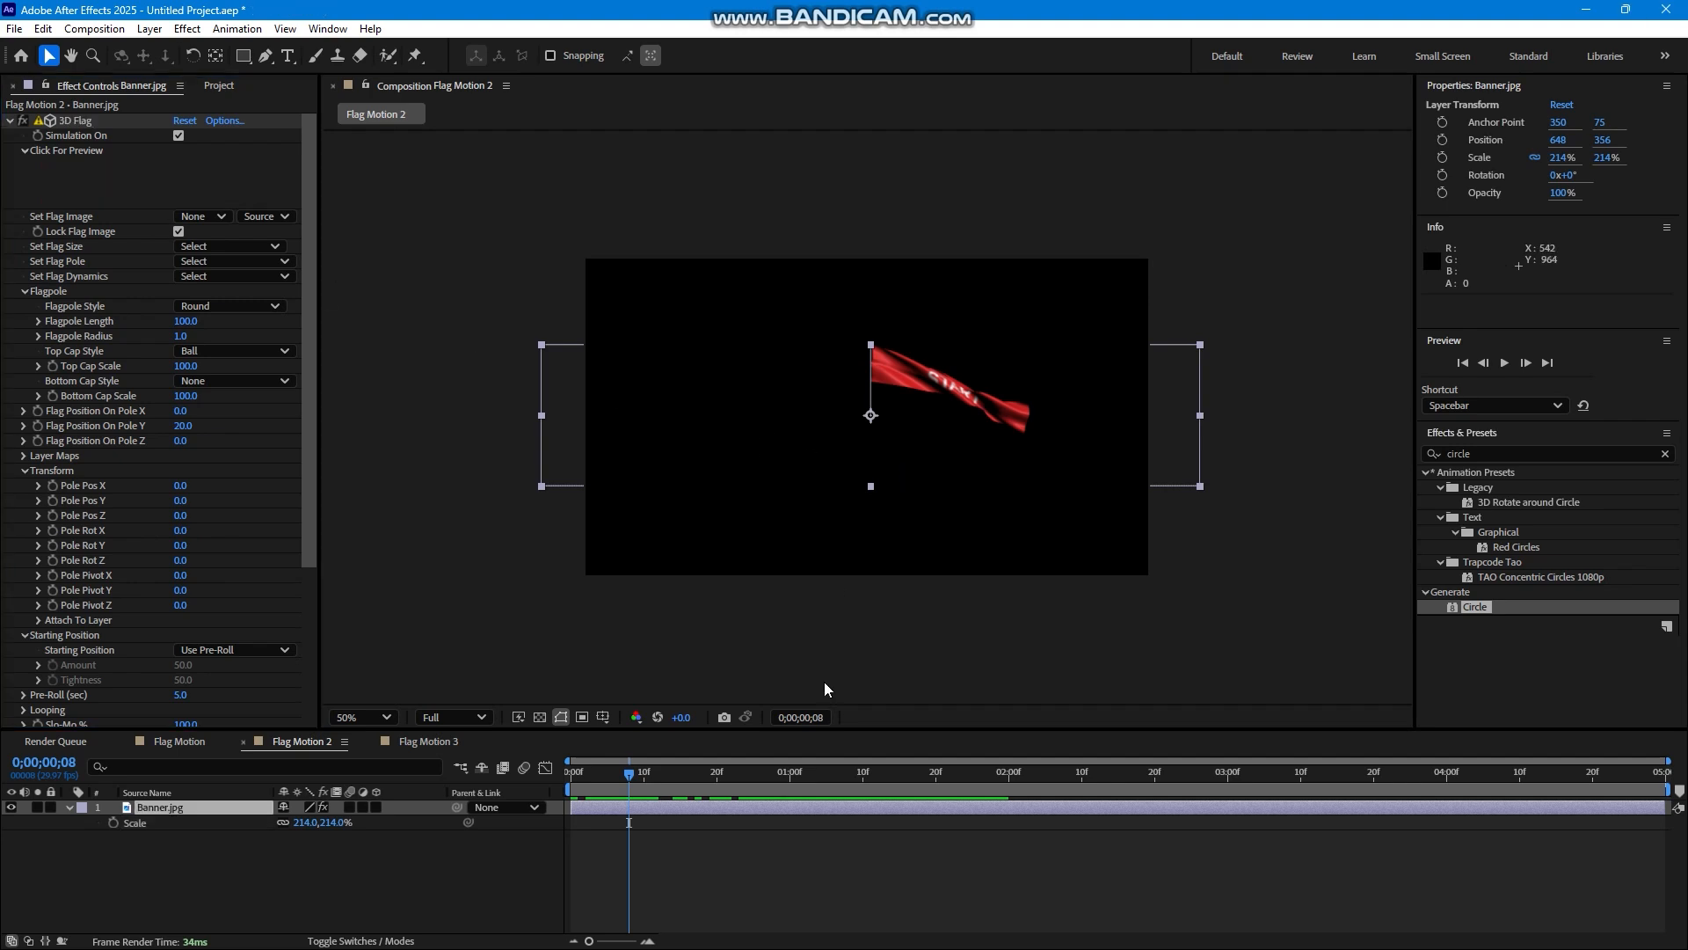
{"action": "key", "text": "super"}
{"action": "mouse_move", "coordinate": [998, 928]}
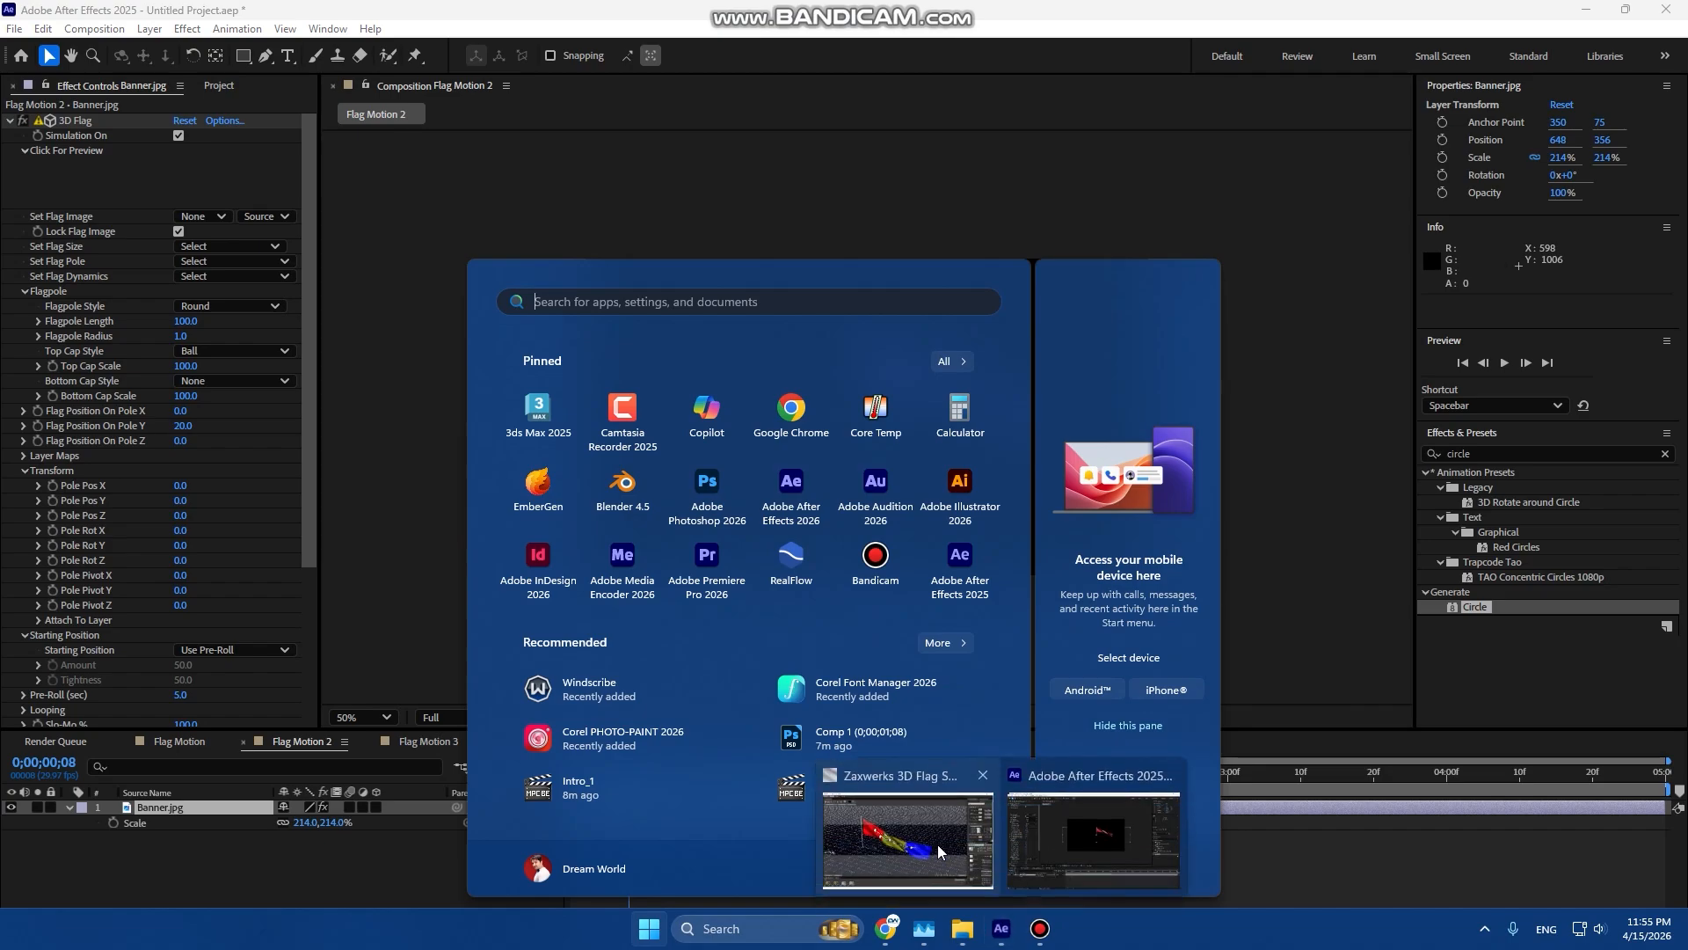
{"action": "left_click", "coordinate": [941, 847]}
{"action": "left_click_drag", "start_coordinate": [954, 527], "coordinate": [1084, 532]}
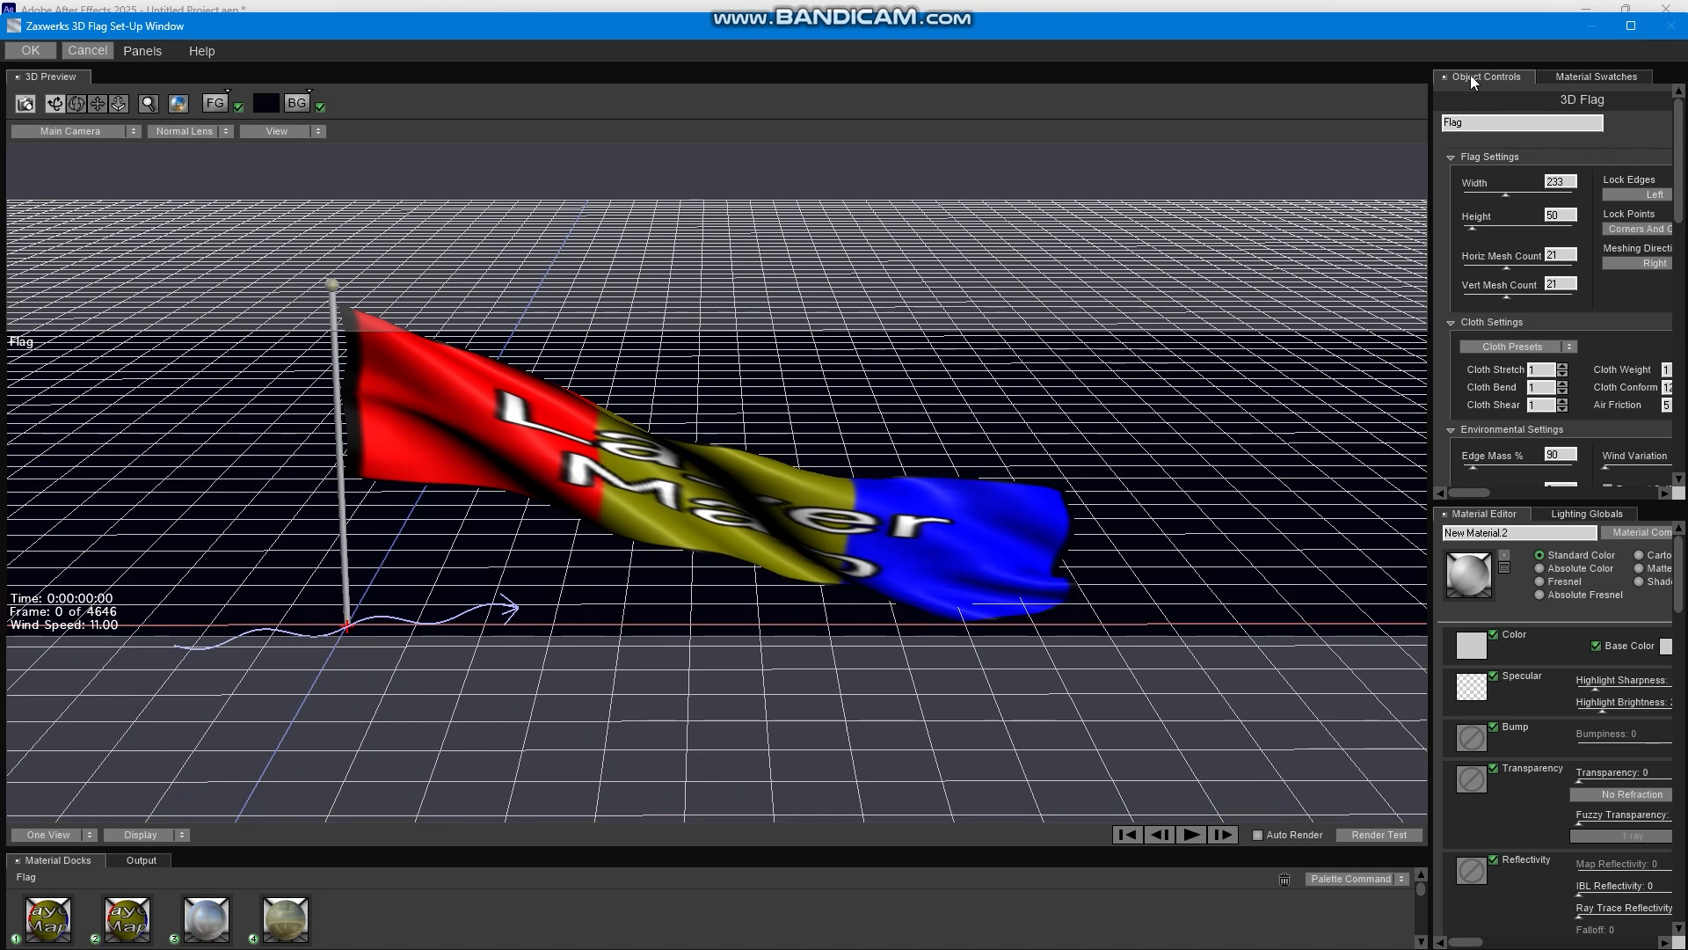
{"action": "left_click_drag", "start_coordinate": [1429, 143], "coordinate": [1386, 142]}
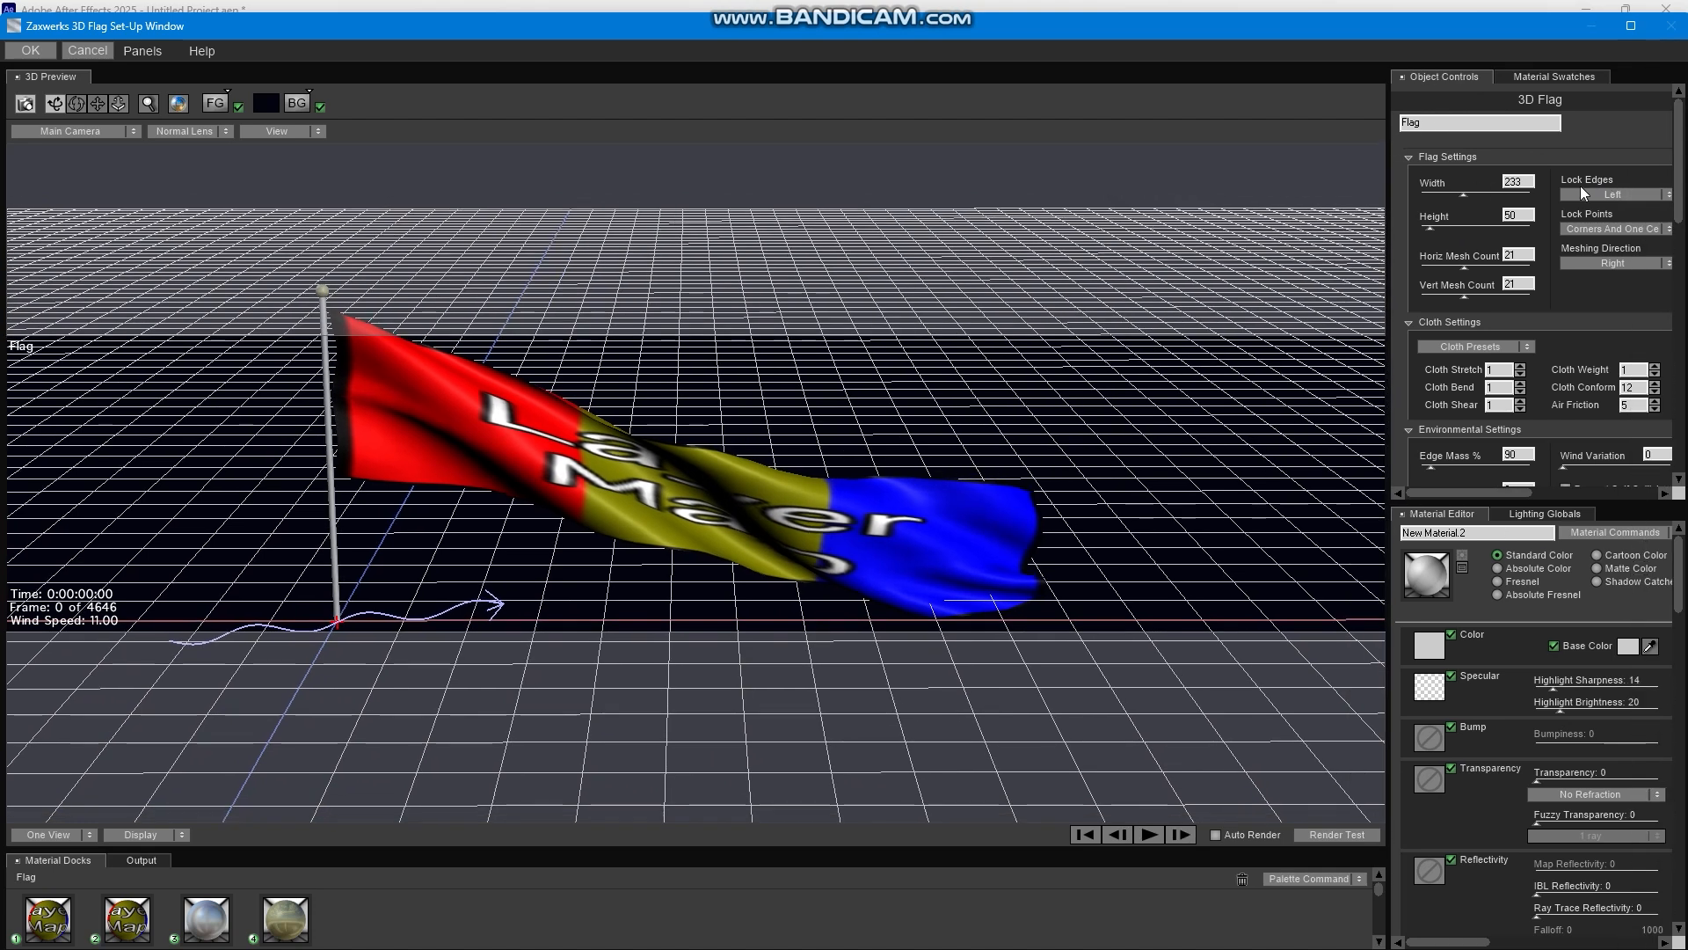
{"action": "left_click", "coordinate": [1602, 194]}
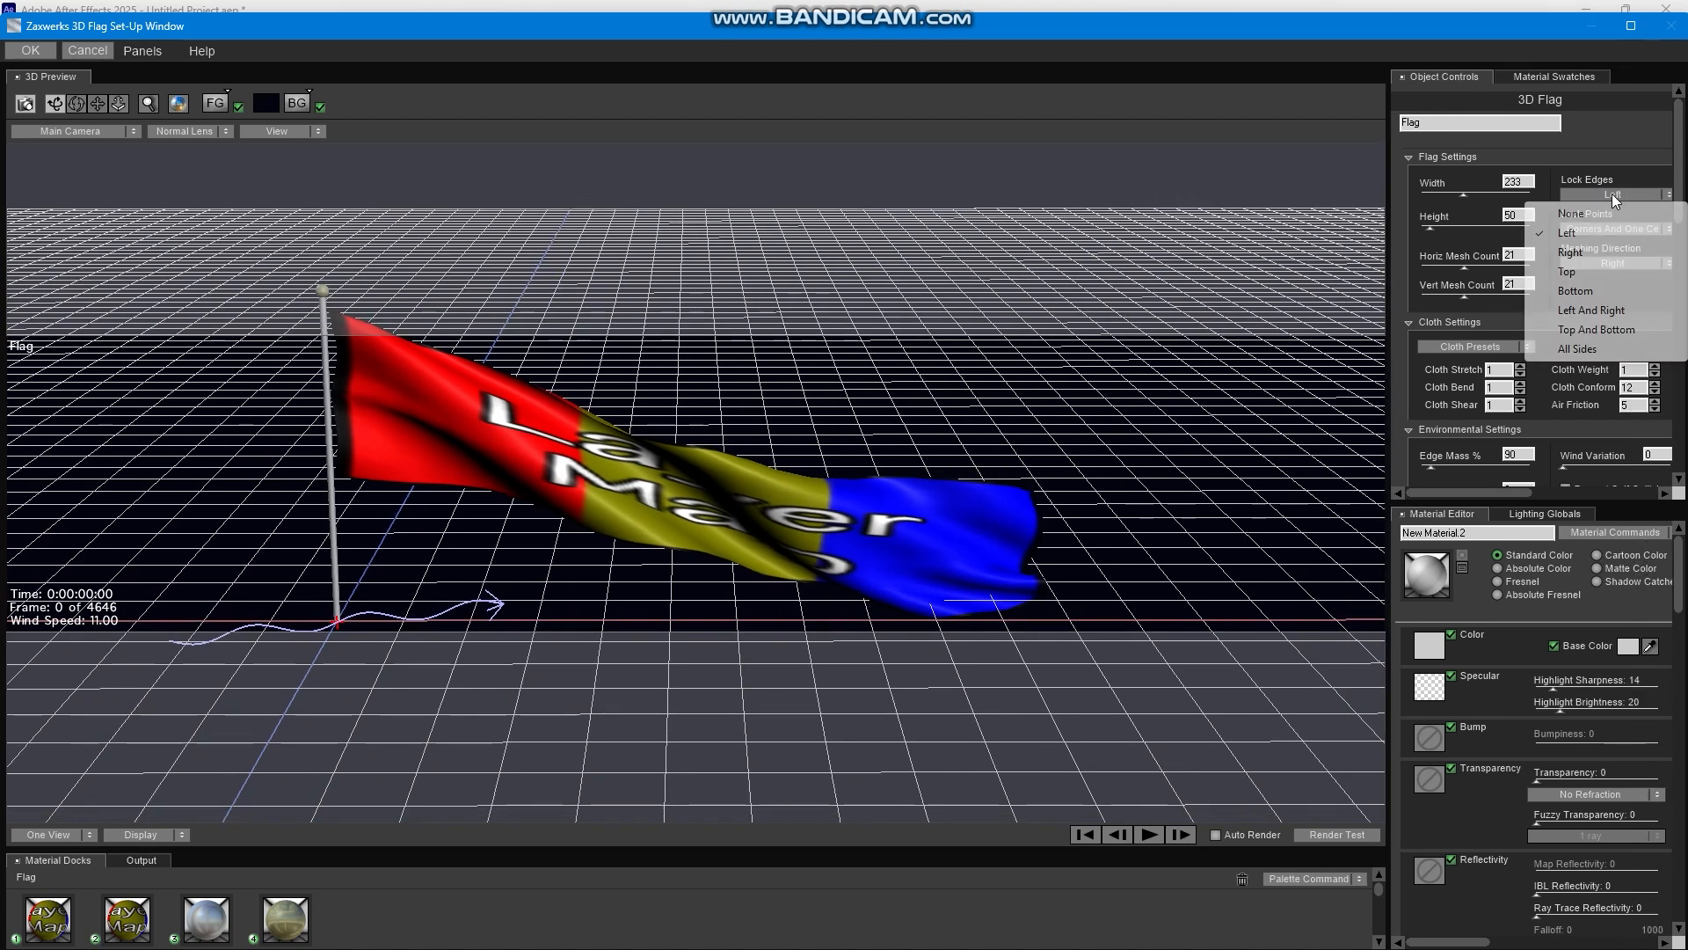
{"action": "left_click", "coordinate": [1615, 313]}
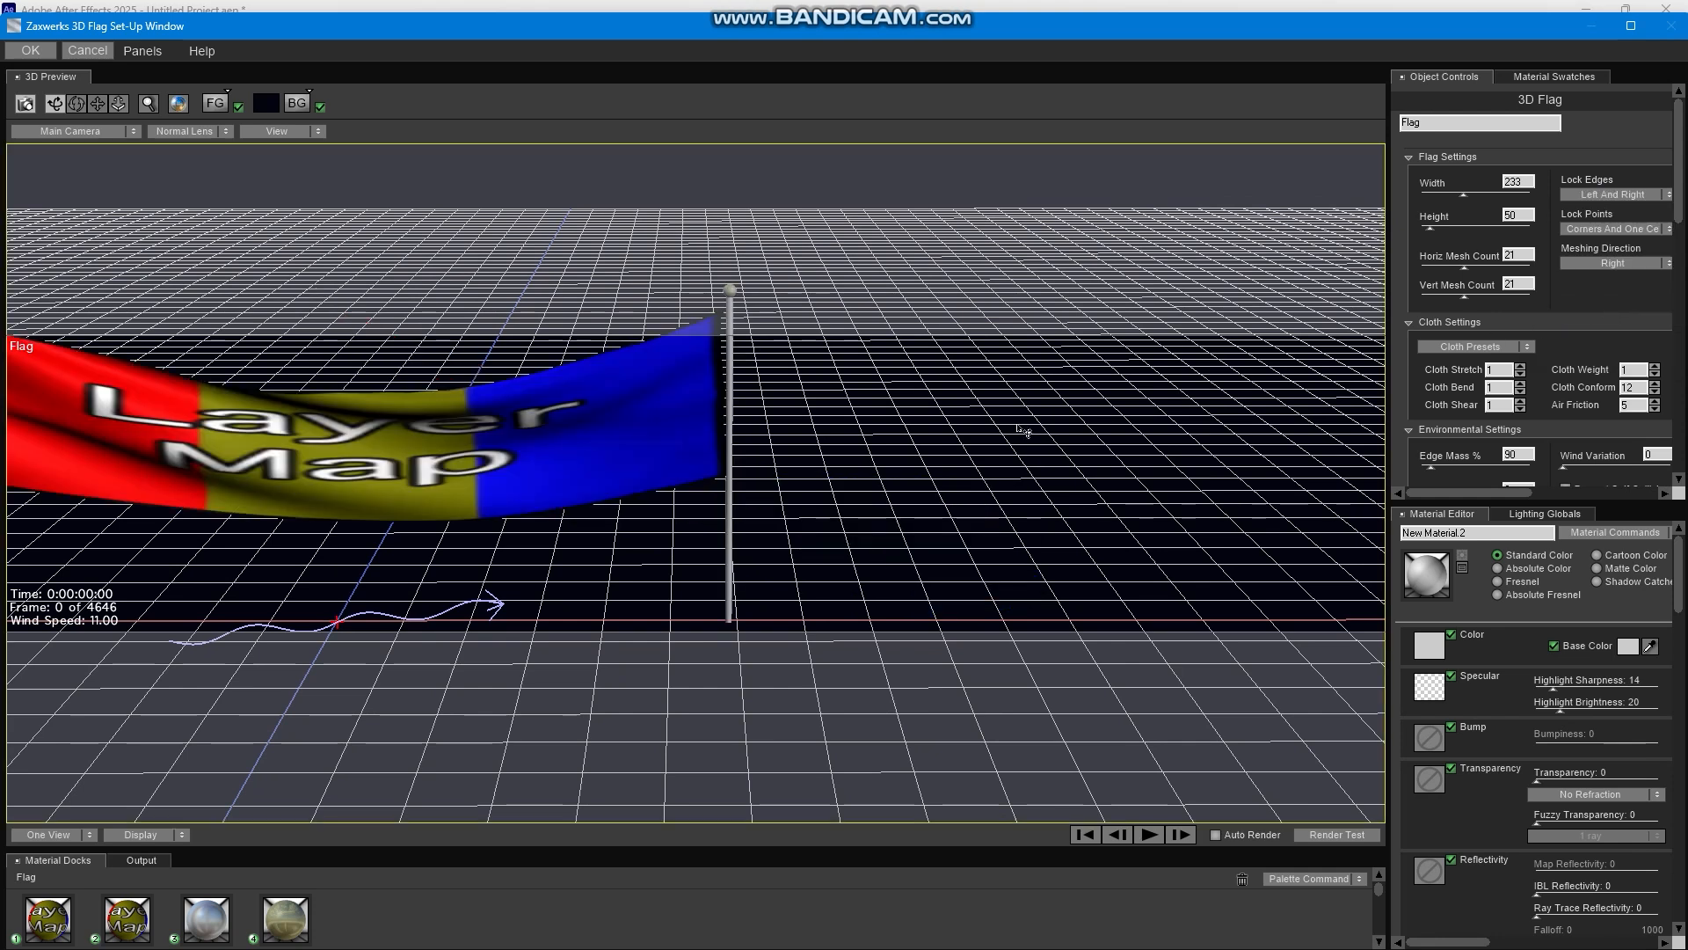
Set the banner flag's Horiz Mesh Count to 28 and Vert Mesh Count to 26, and accept the set-up.
{"action": "left_click", "coordinate": [1479, 268]}
{"action": "left_click", "coordinate": [1474, 295]}
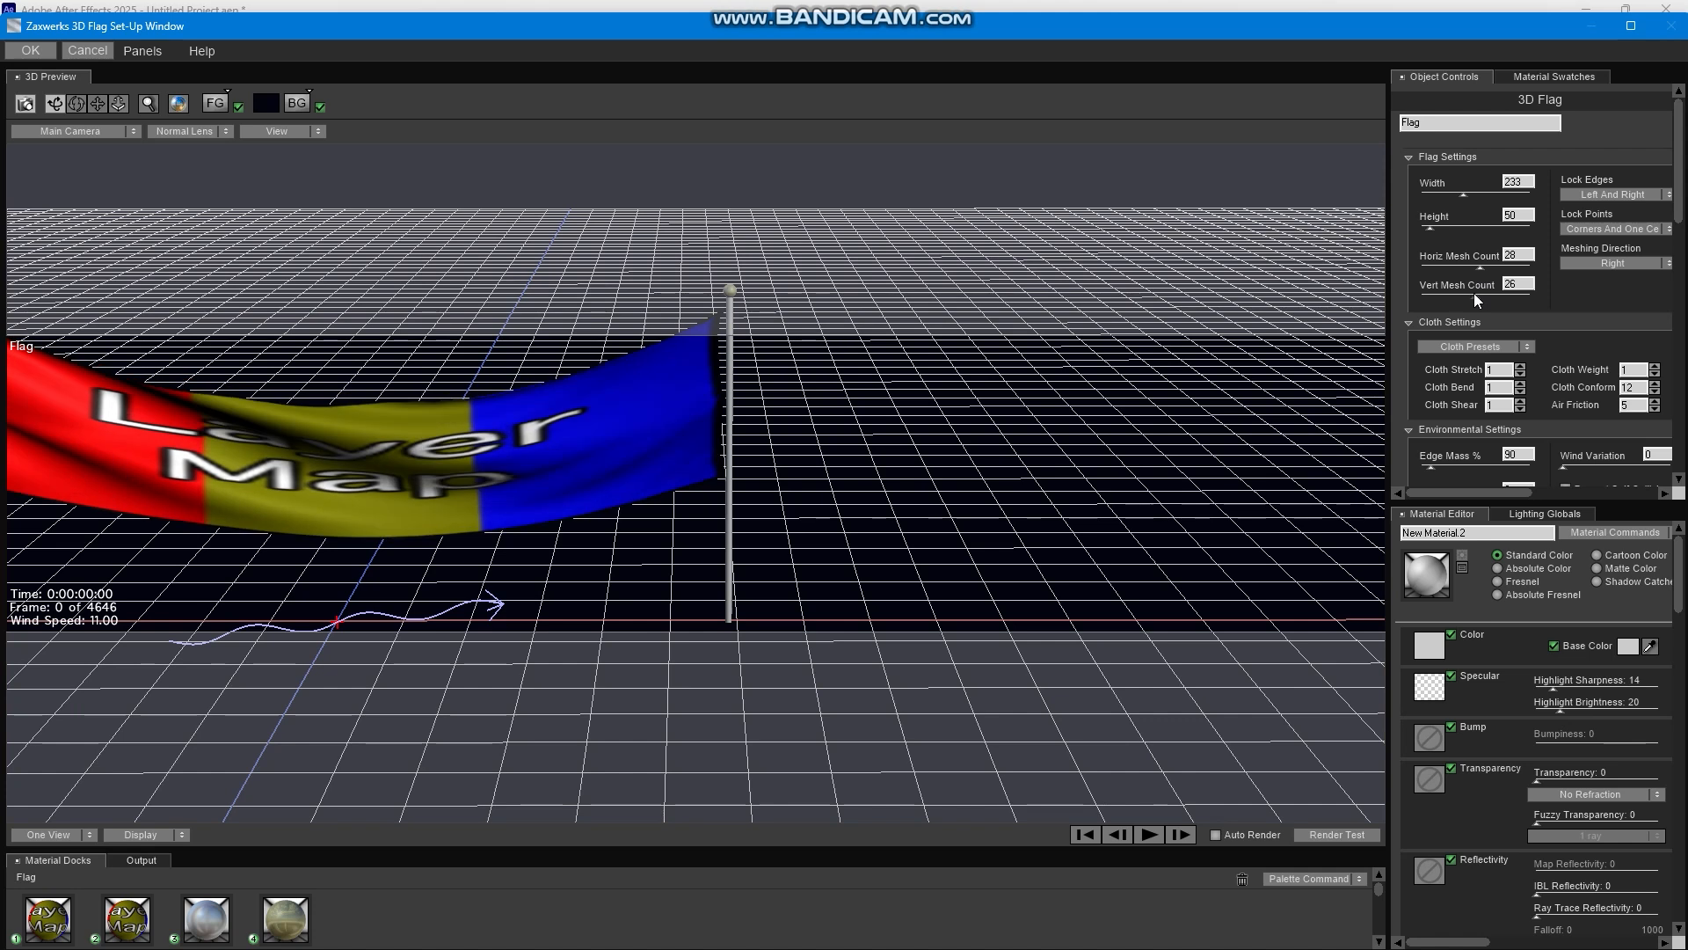
{"action": "left_click", "coordinate": [29, 51]}
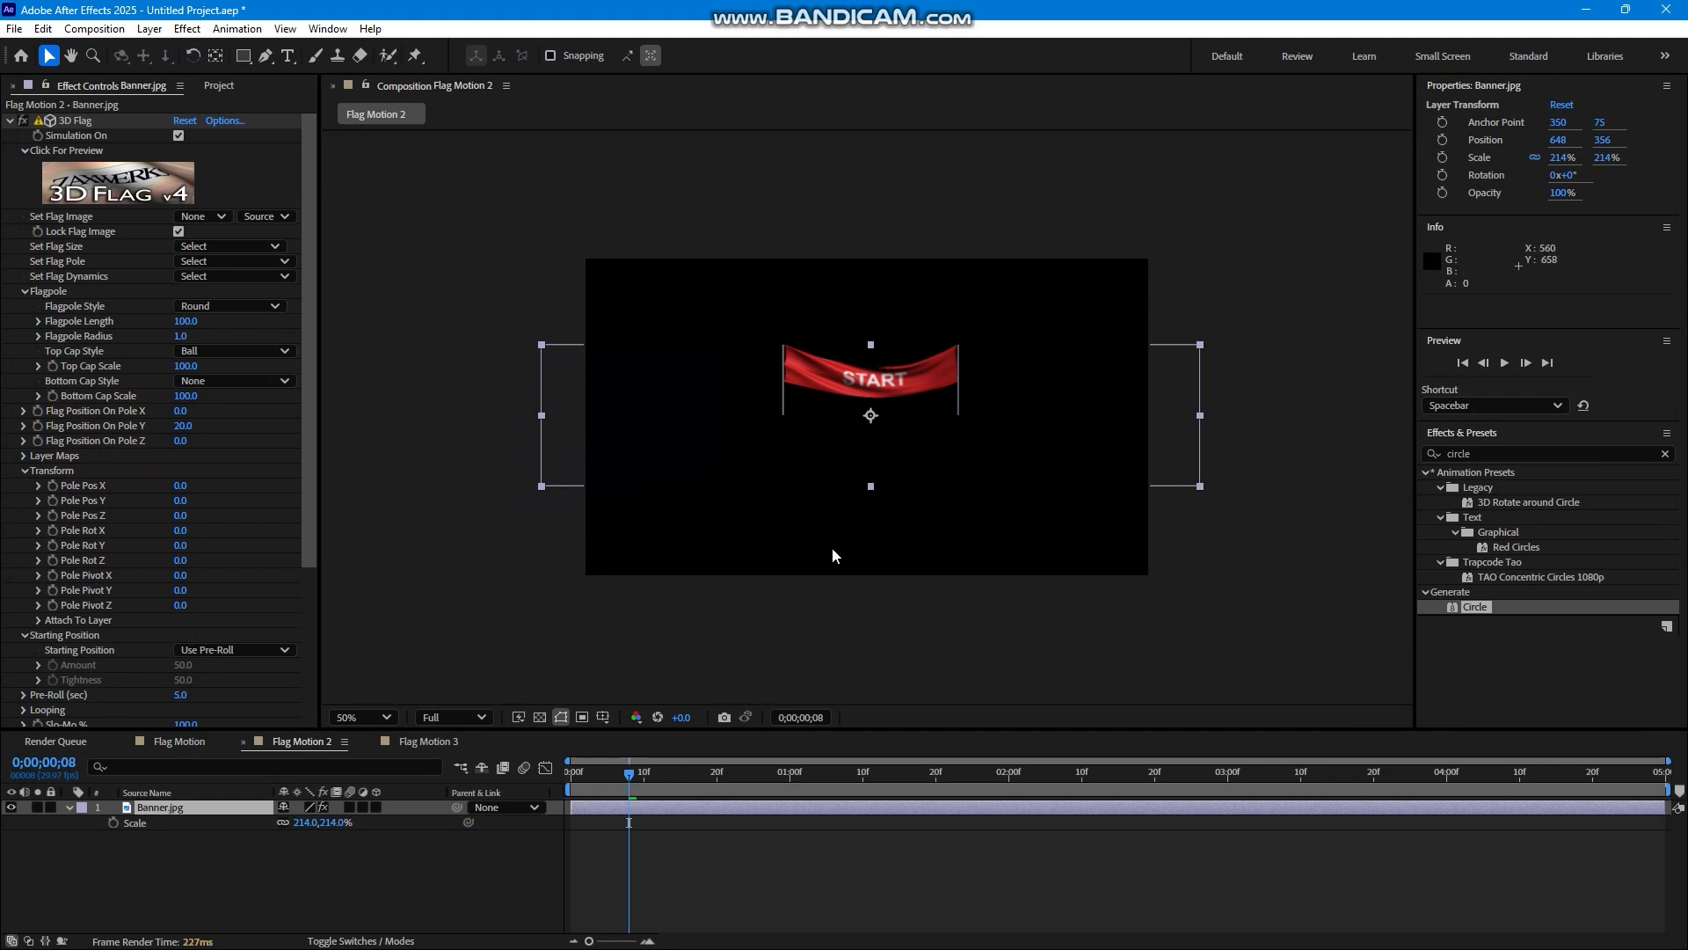
Scale the Banner.jpg layer to 353% and move it to position 680, 466.
{"action": "key", "text": "s"}
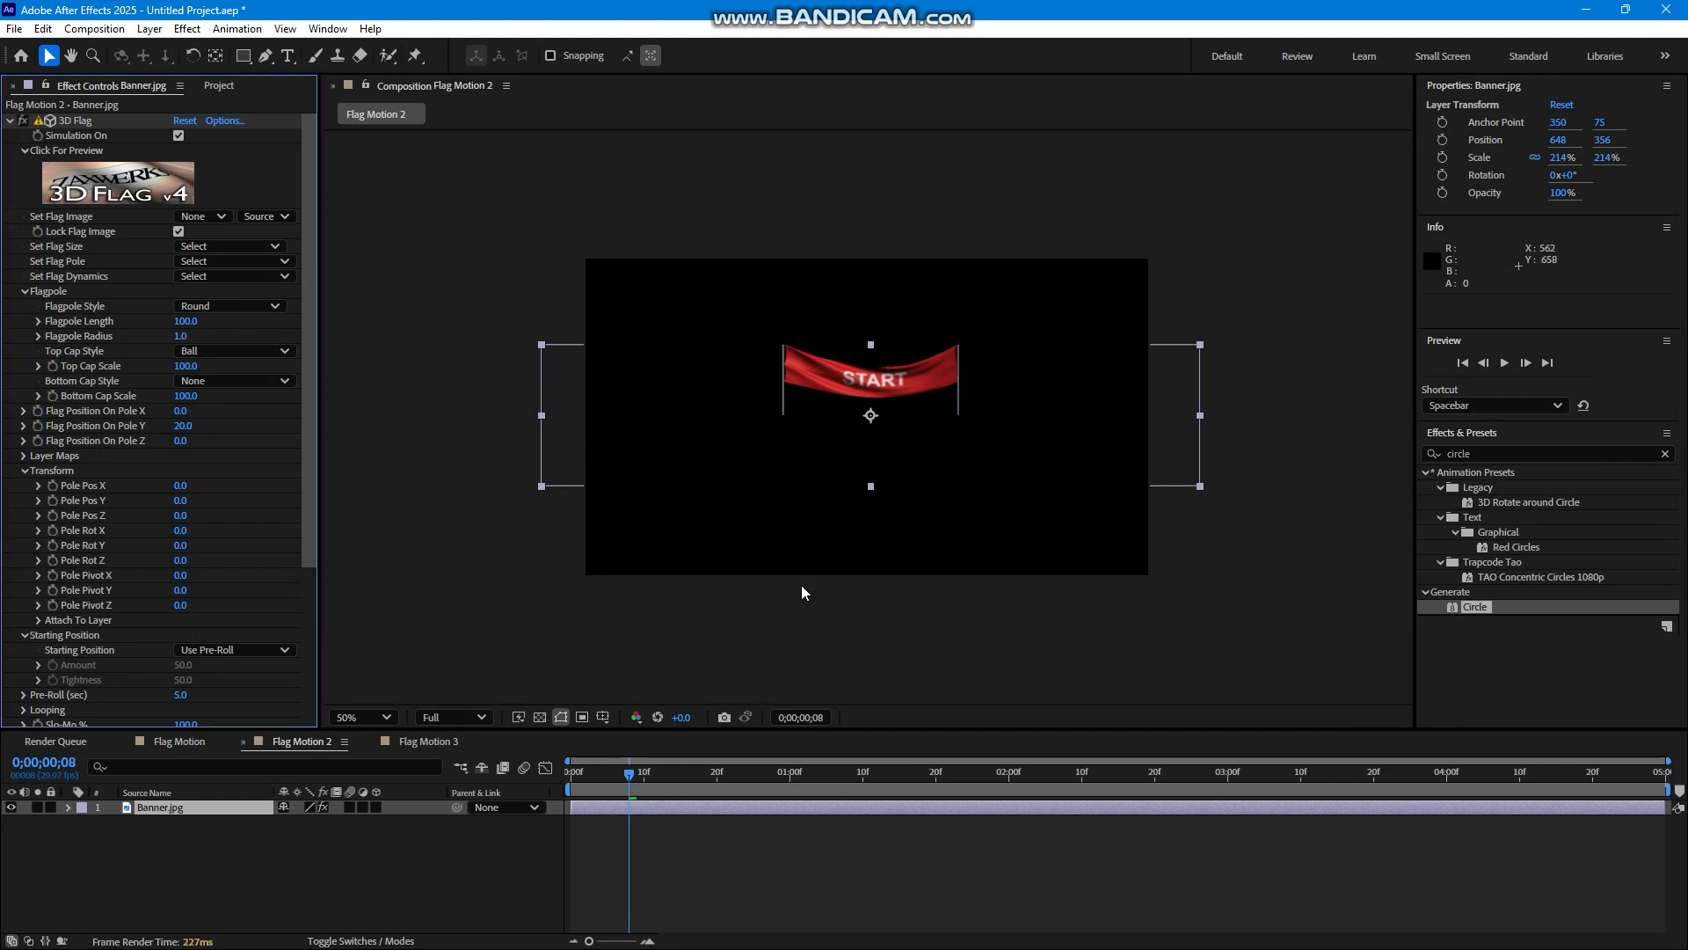
{"action": "key", "text": "s"}
{"action": "left_click_drag", "start_coordinate": [304, 822], "coordinate": [461, 822]}
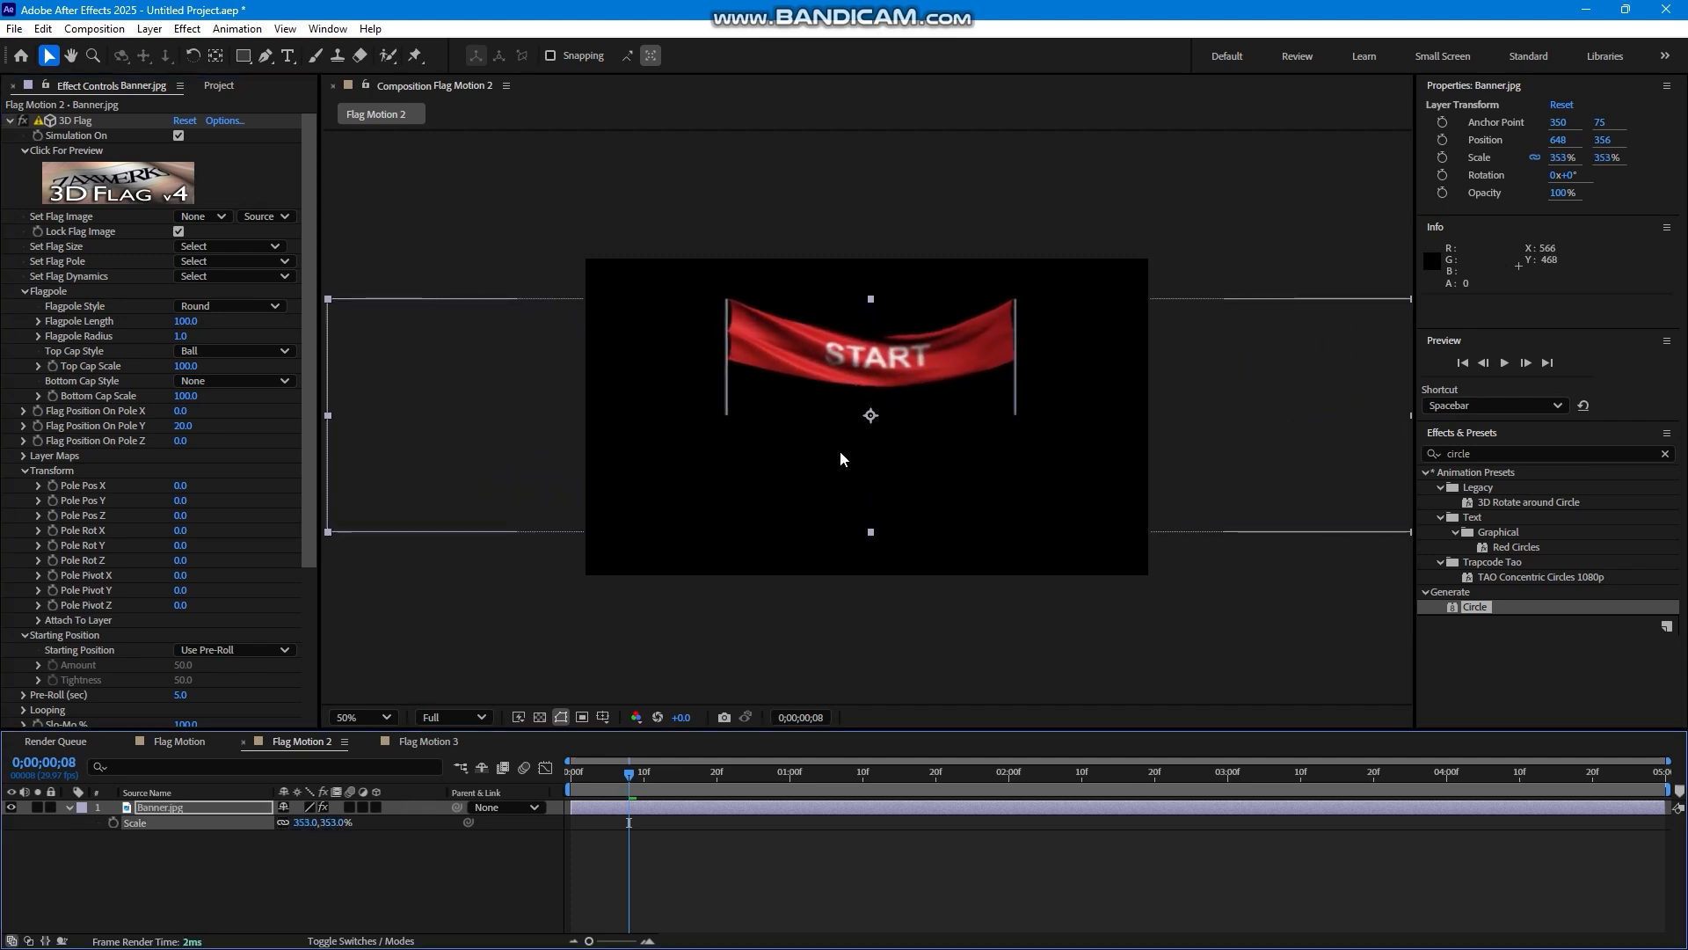
{"action": "left_click_drag", "start_coordinate": [873, 360], "coordinate": [887, 409]}
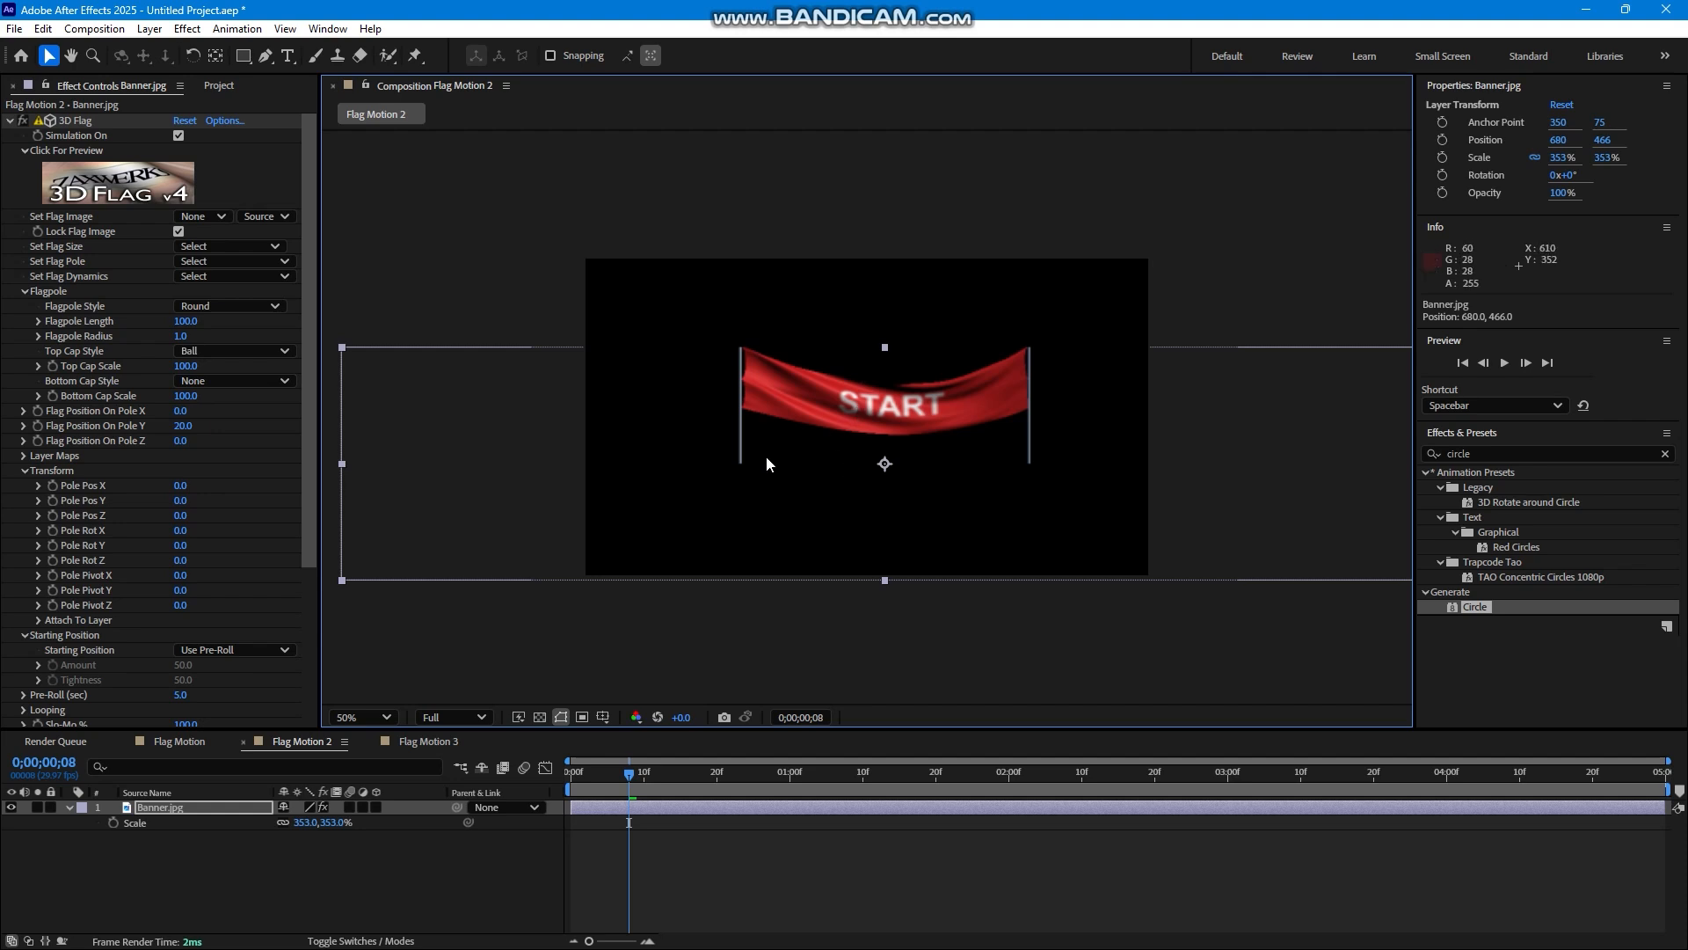
Set the banner's 3D Flag Pole Pos X to -155 and Pole Pos Y to -20.
{"action": "left_click_drag", "start_coordinate": [181, 485], "coordinate": [20, 459]}
{"action": "left_click_drag", "start_coordinate": [172, 505], "coordinate": [167, 507]}
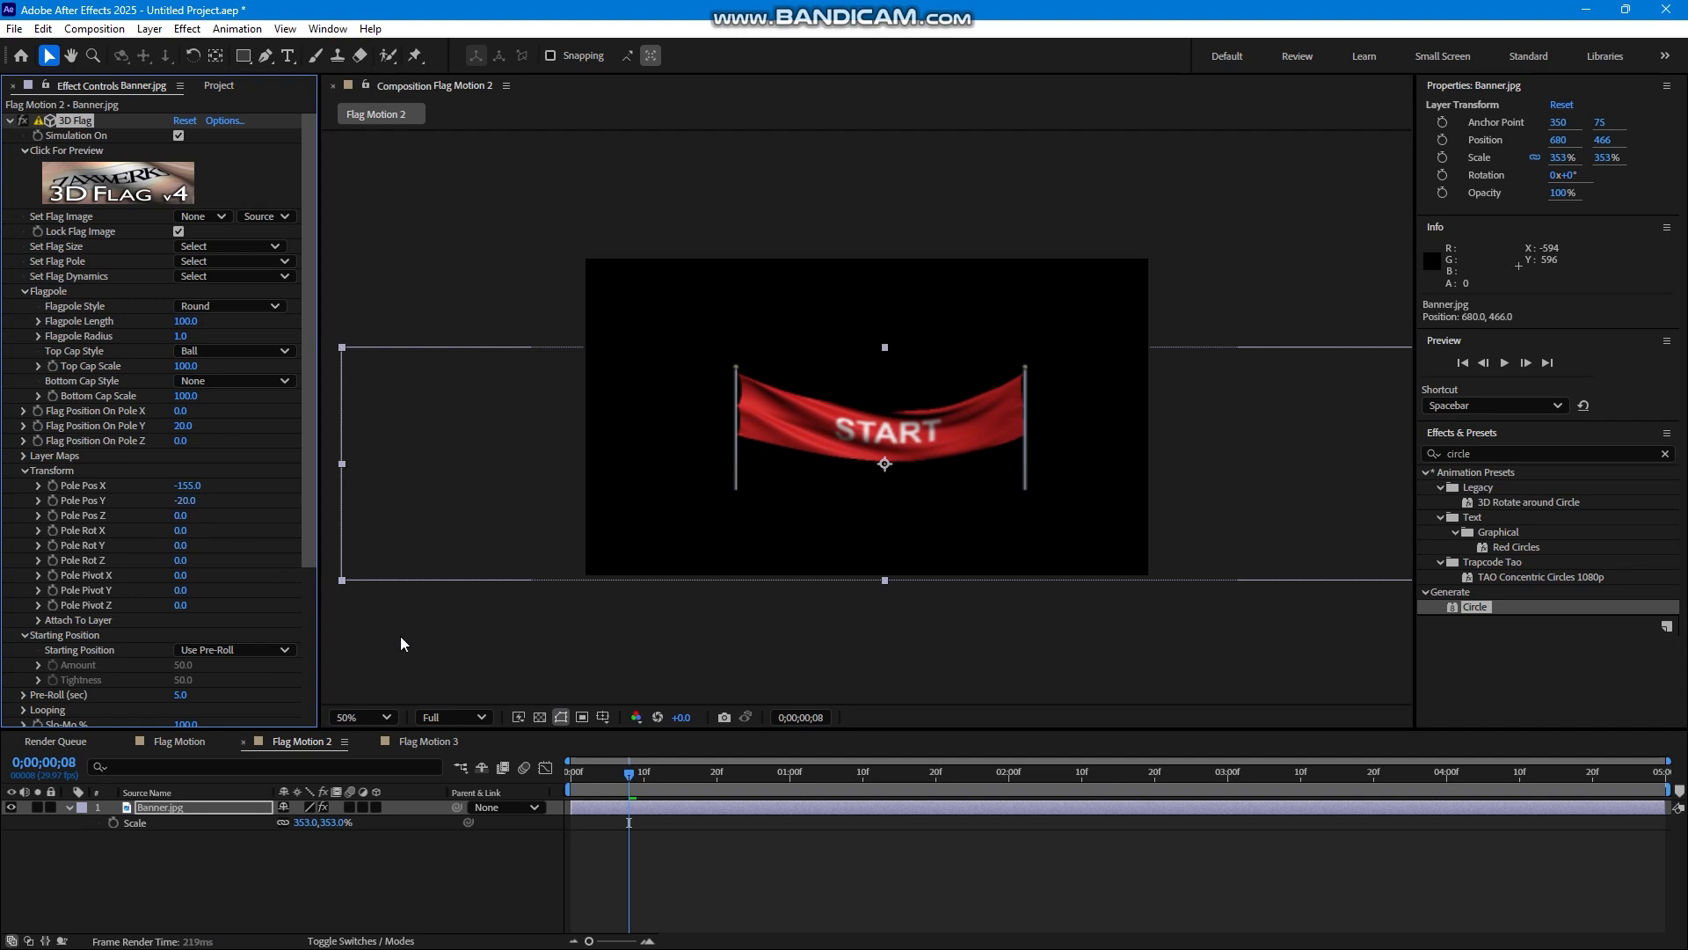
Play the START banner animation from the beginning and scrub the timeline to 0;00;02;03.
{"action": "left_click_drag", "start_coordinate": [605, 774], "coordinate": [517, 791]}
{"action": "key", "text": "space"}
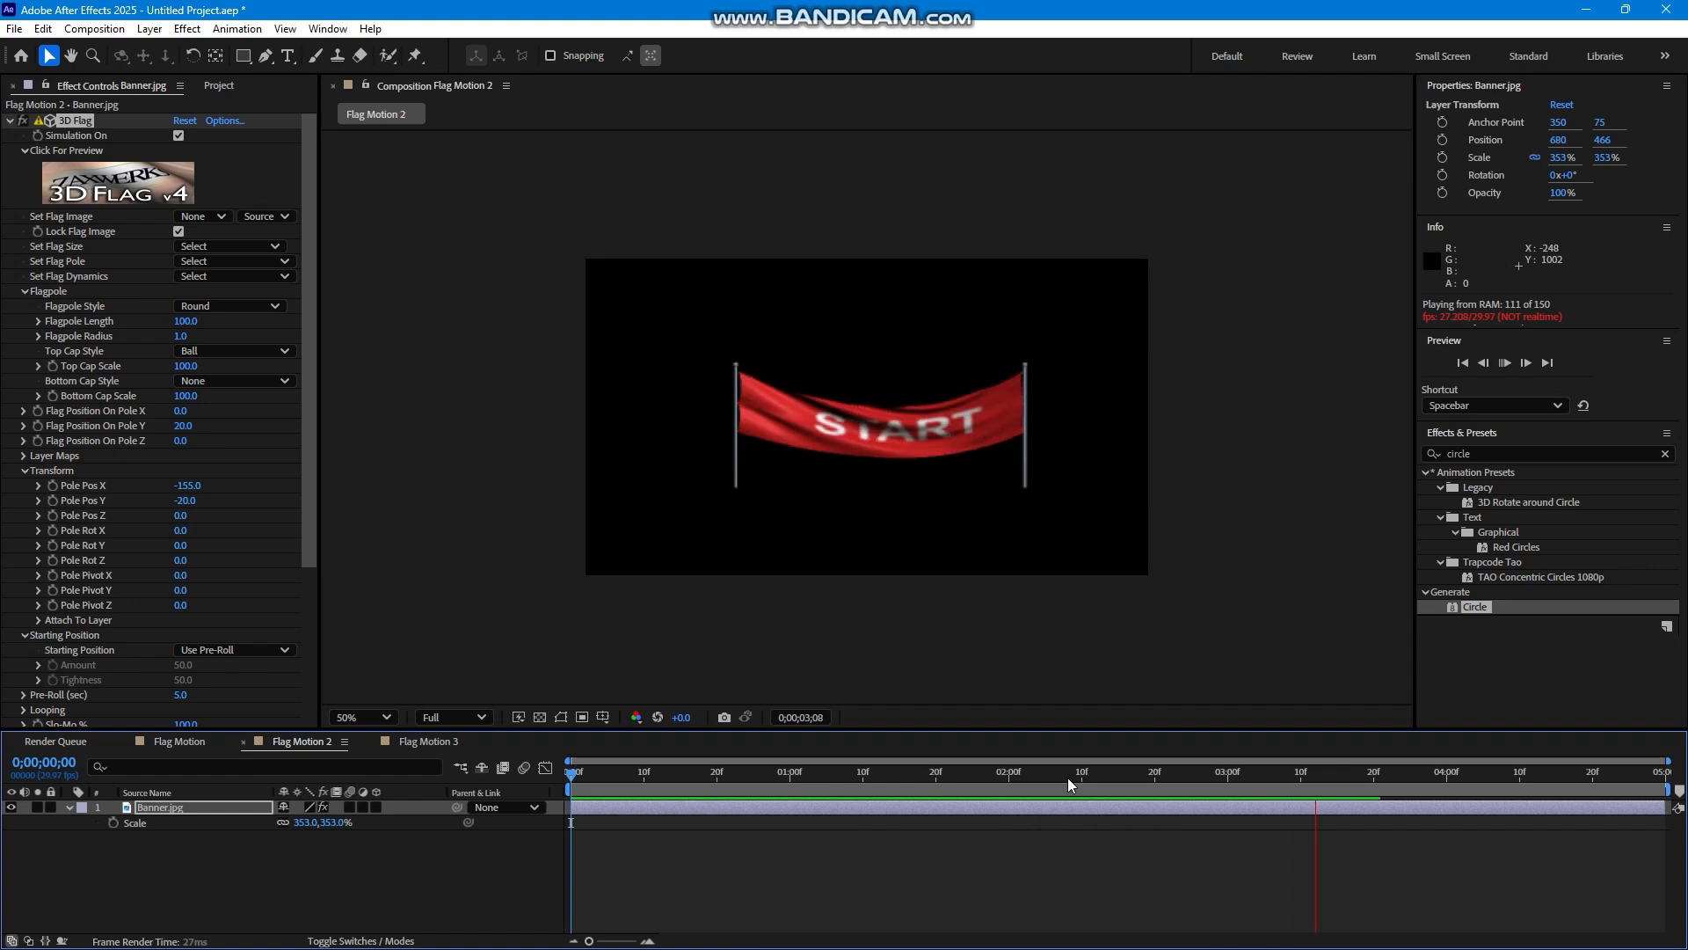
{"action": "left_click_drag", "start_coordinate": [1208, 766], "coordinate": [1305, 793]}
{"action": "left_click_drag", "start_coordinate": [1127, 801], "coordinate": [1030, 804]}
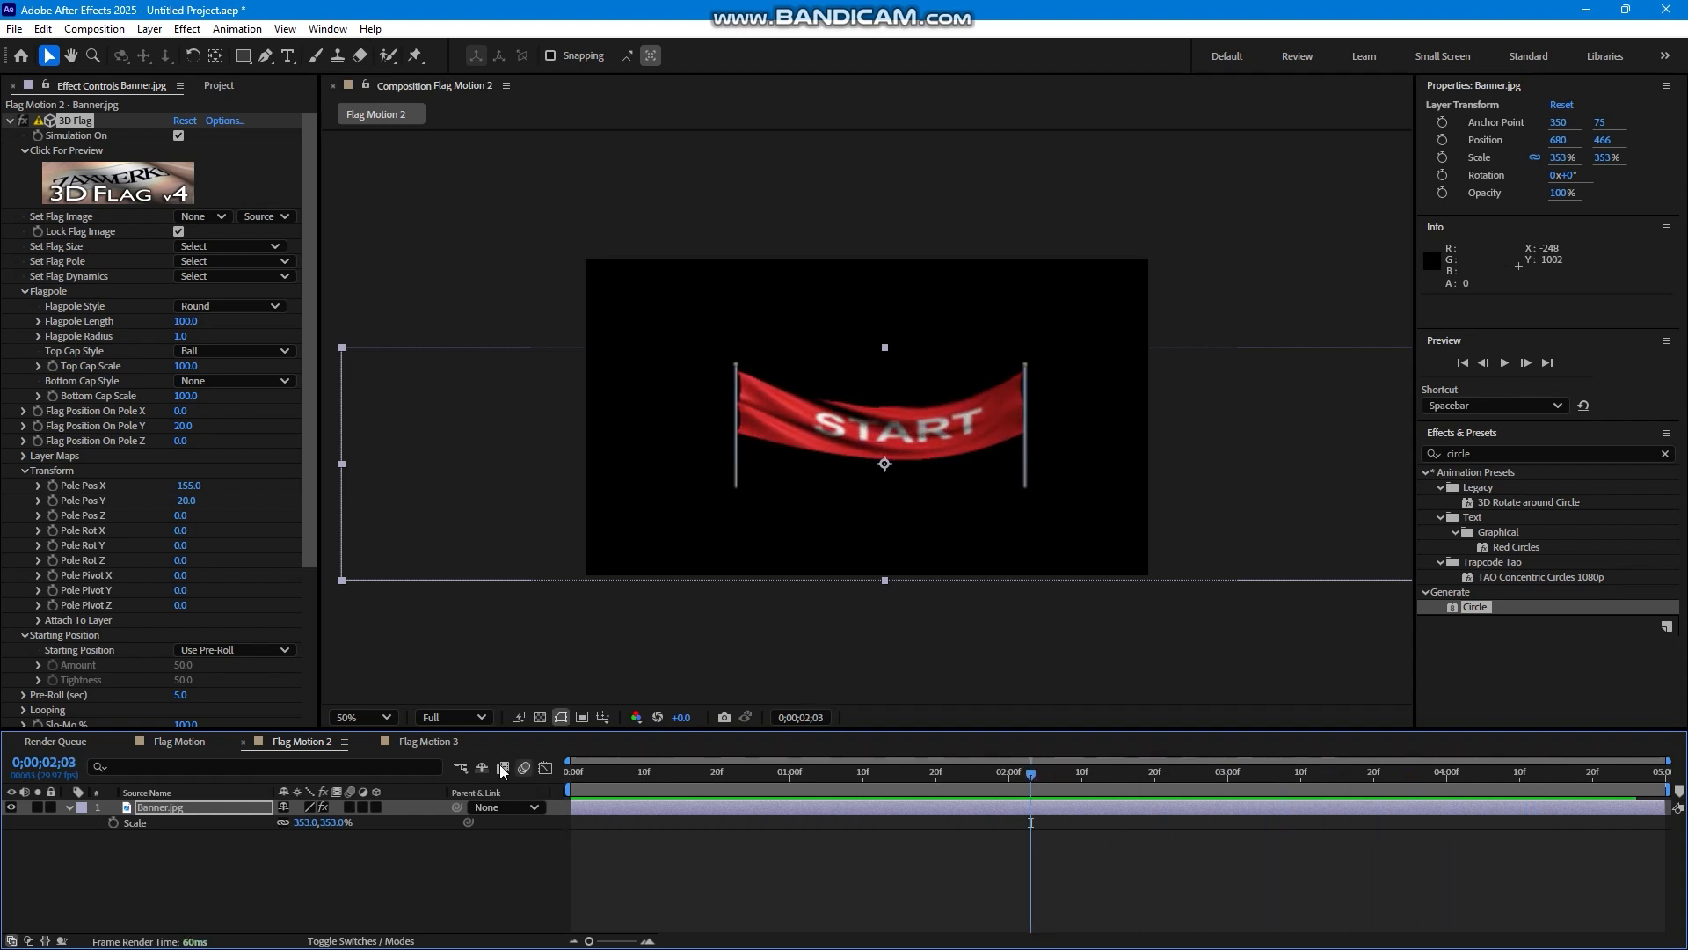
Place Fall.jpg in the Flag Motion 3 composition at position 674, 398 and scale it to 103%.
{"action": "left_click", "coordinate": [428, 741]}
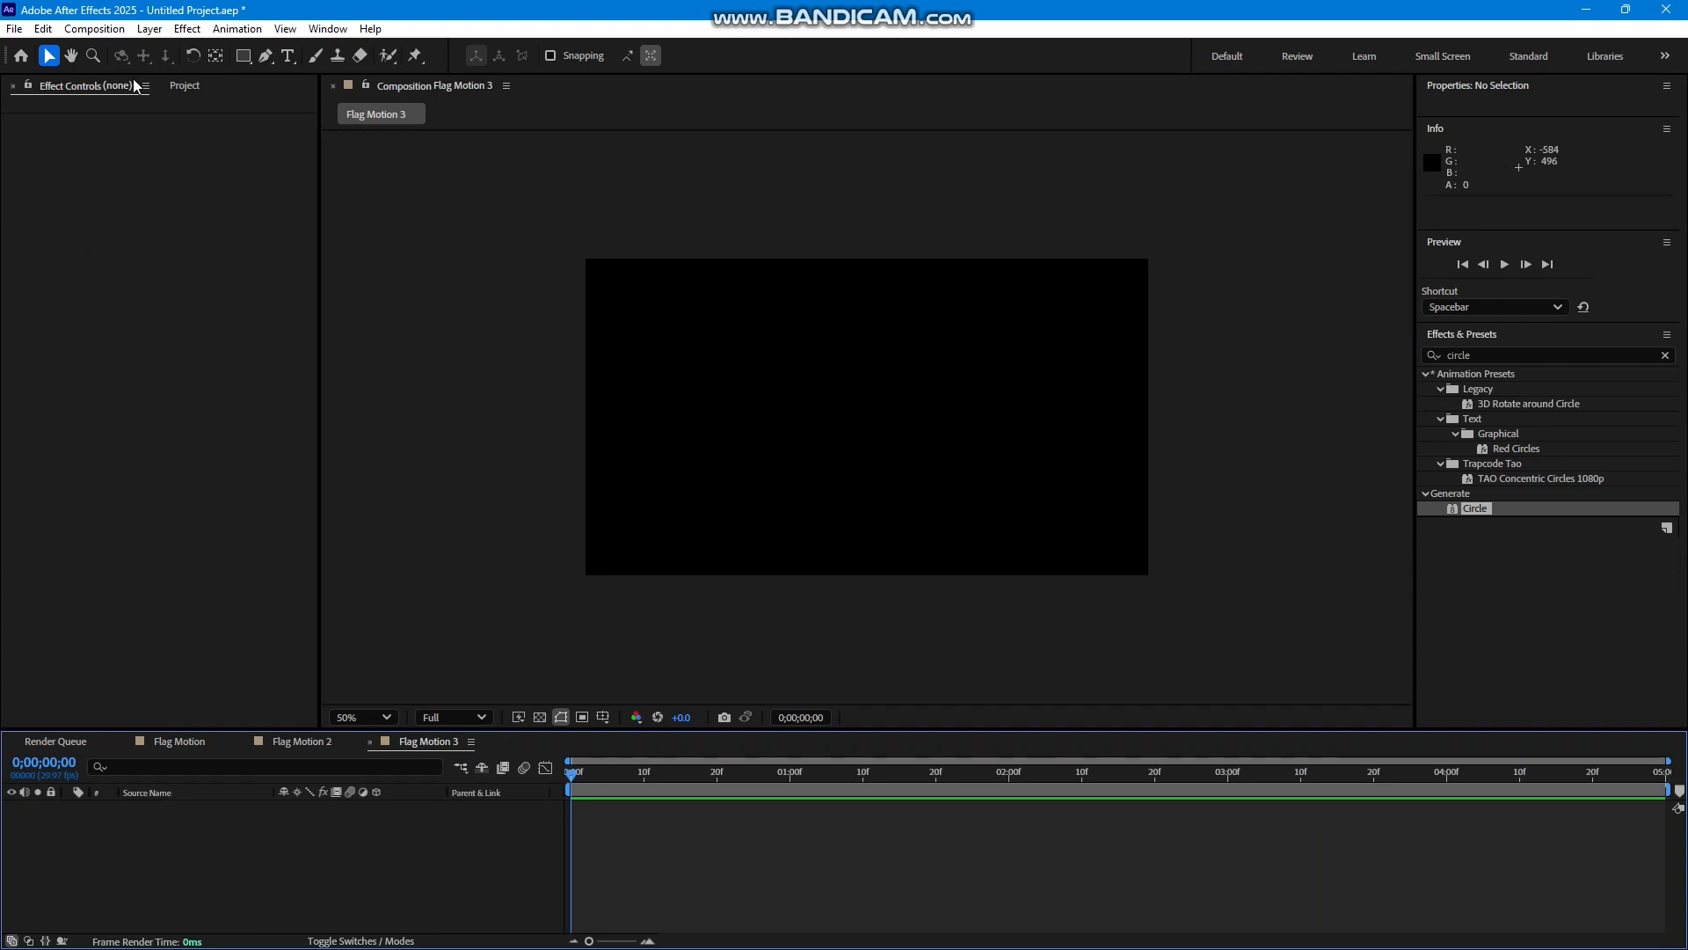
{"action": "left_click", "coordinate": [184, 86]}
{"action": "left_click", "coordinate": [64, 260]}
{"action": "left_click_drag", "start_coordinate": [64, 259], "coordinate": [883, 434]}
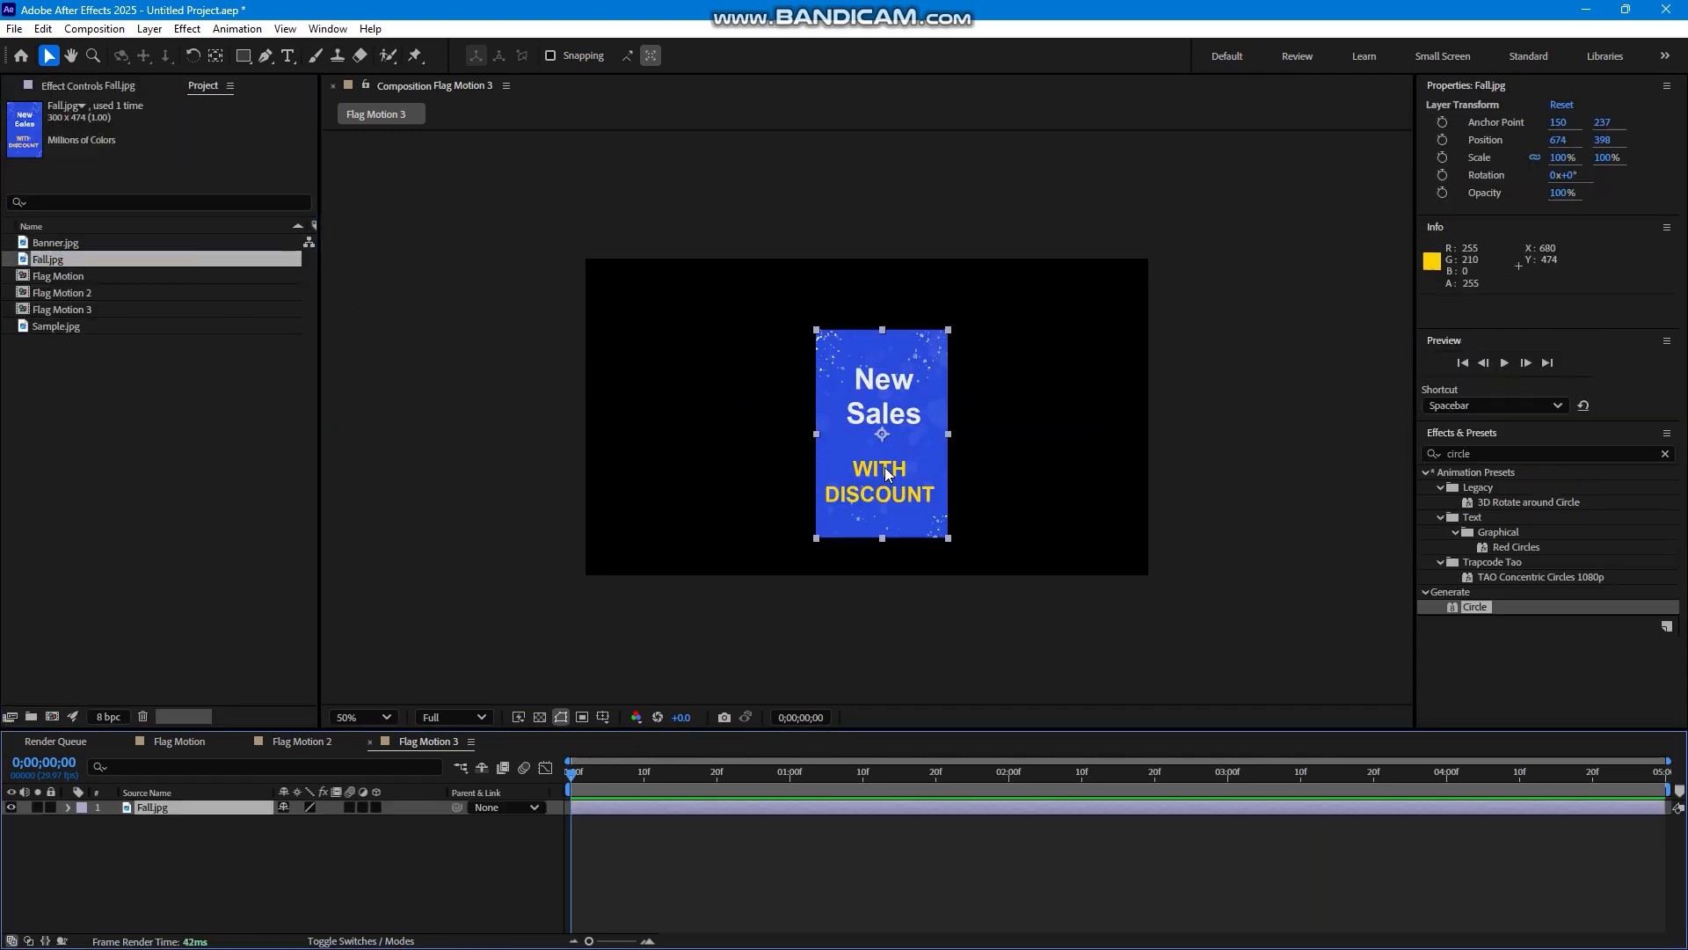
{"action": "key", "text": "s"}
{"action": "mouse_move", "coordinate": [340, 821]}
{"action": "left_mouse_down"}
{"action": "mouse_move", "coordinate": [358, 821]}
{"action": "mouse_move", "coordinate": [343, 821]}
{"action": "left_mouse_up"}
{"action": "left_click", "coordinate": [309, 842]}
Apply the Zaxwerks 3D Flag effect to the Fall.jpg layer.
{"action": "left_click", "coordinate": [197, 805]}
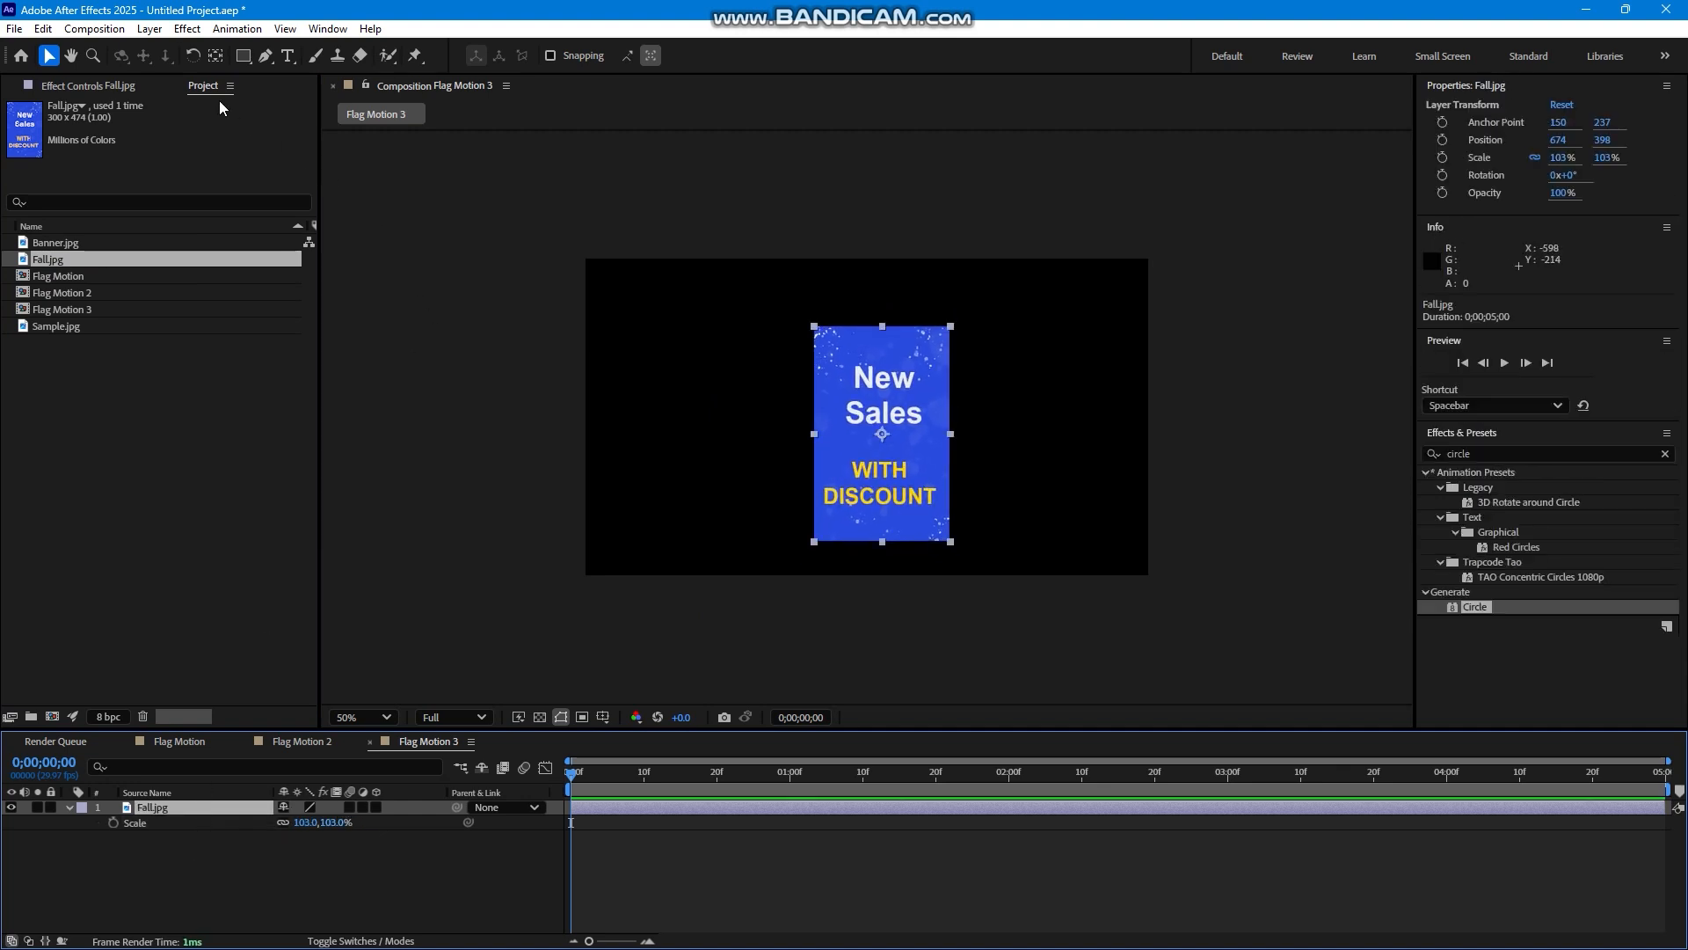
{"action": "left_click", "coordinate": [195, 29]}
{"action": "left_click", "coordinate": [222, 71]}
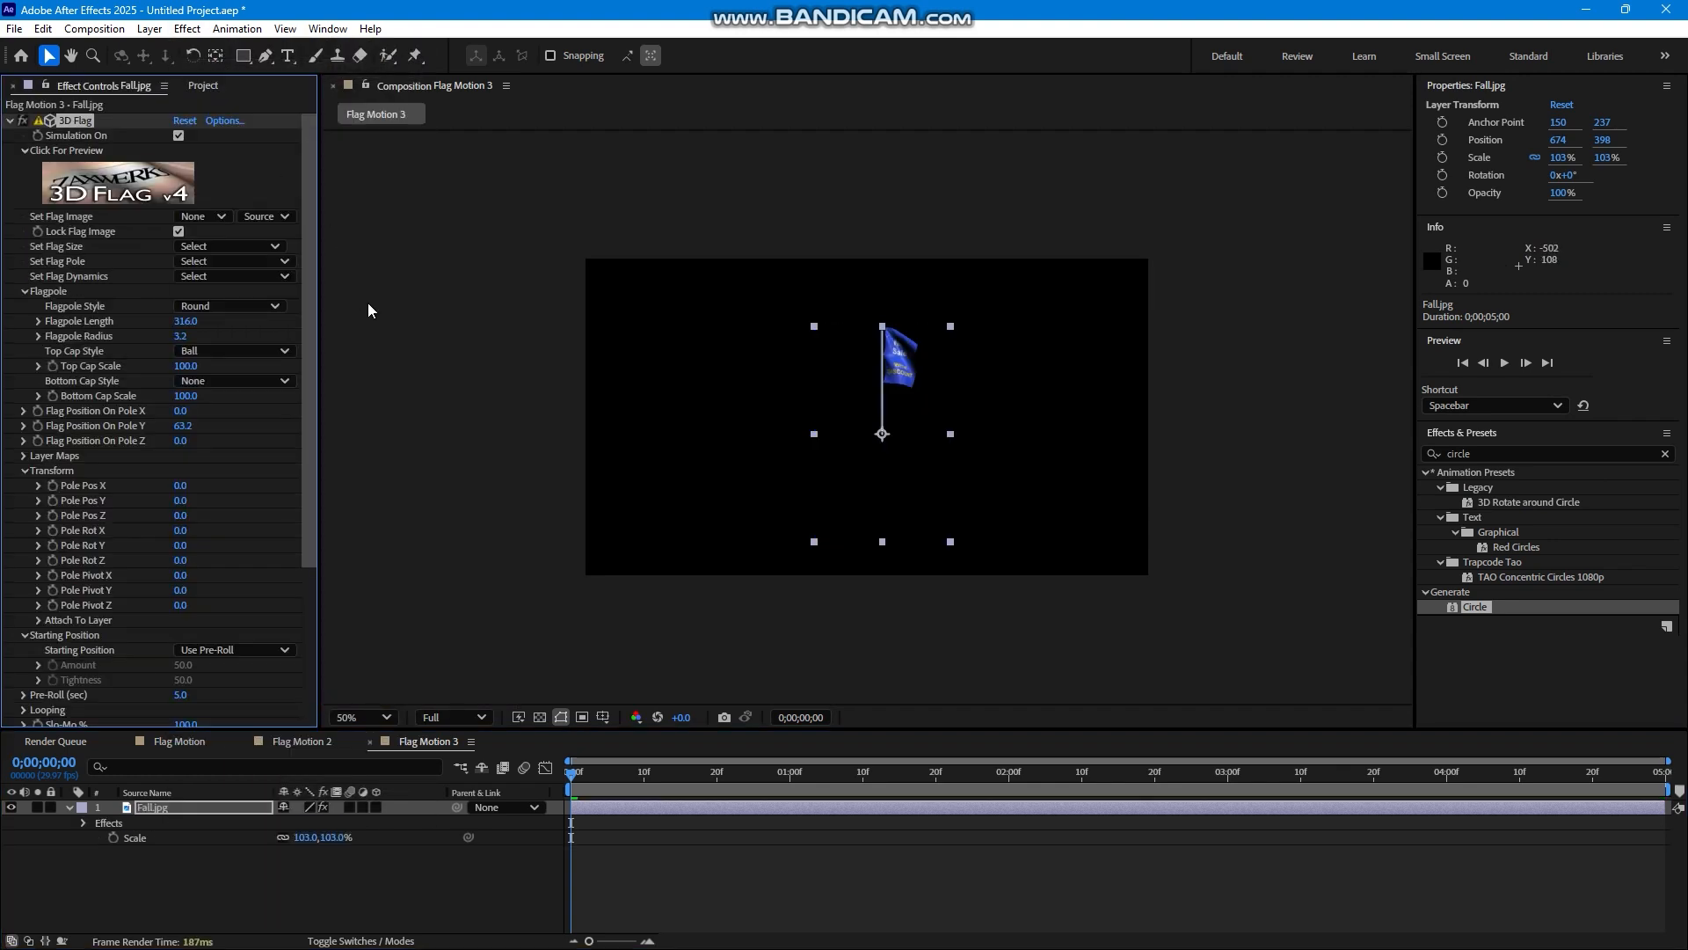
Scale the Fall.jpg layer to 173% and set its 3D Flag Pole Pos Y to -160.
{"action": "key", "text": "s"}
{"action": "left_click_drag", "start_coordinate": [306, 822], "coordinate": [391, 822]}
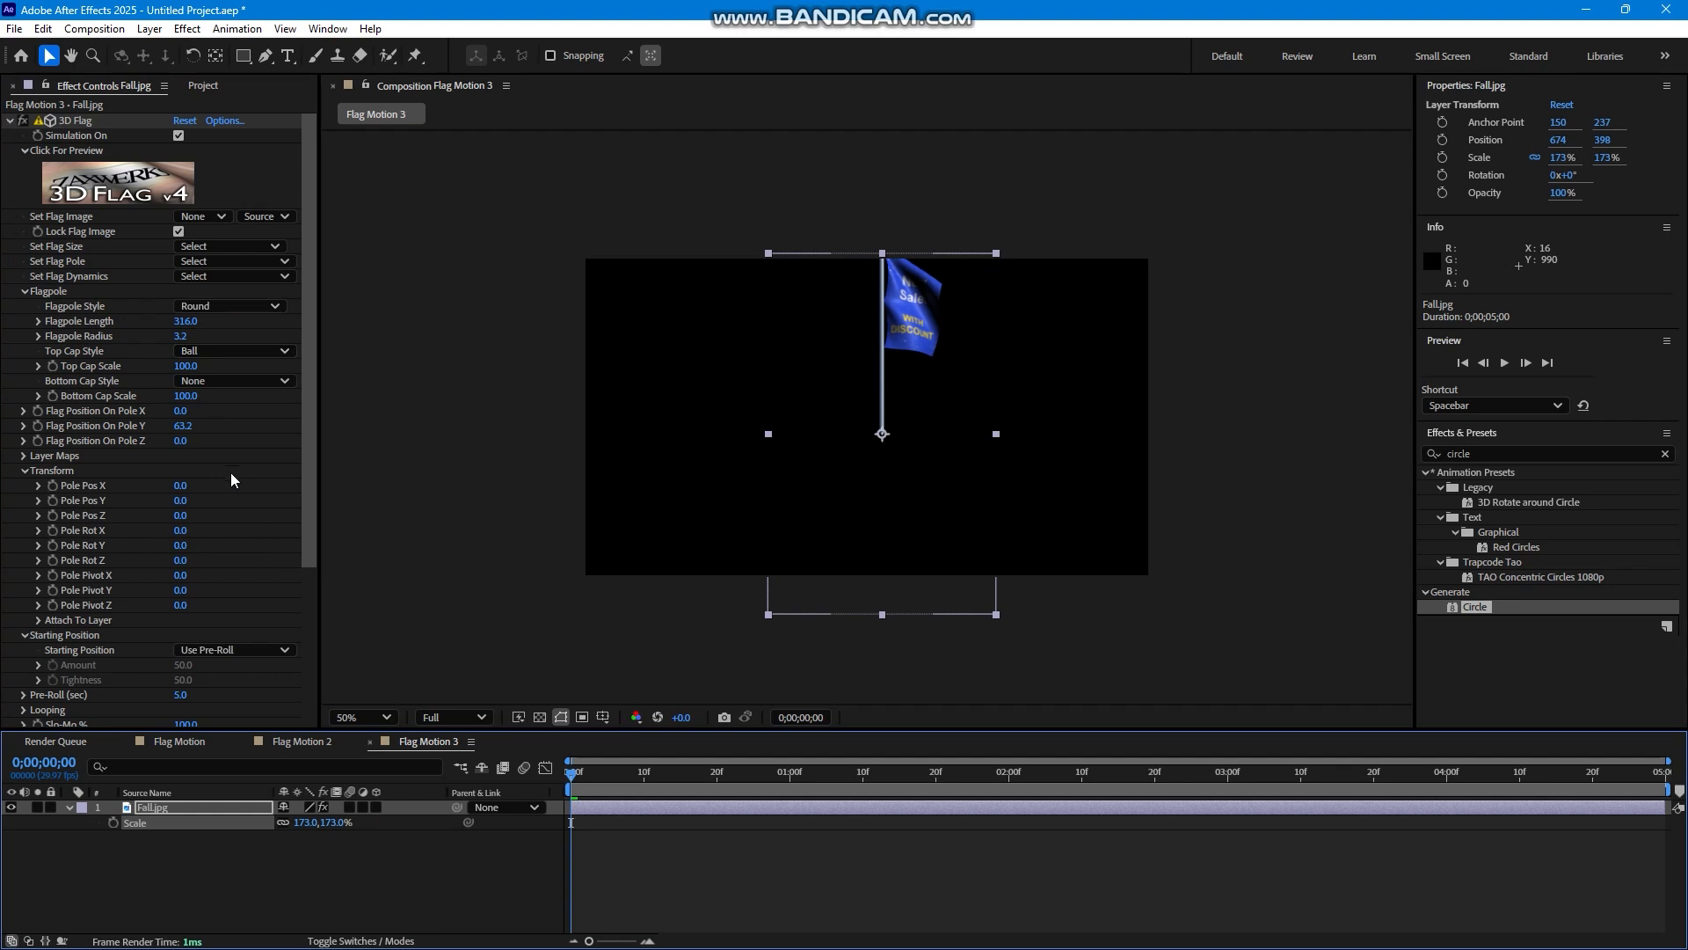
{"action": "left_click_drag", "start_coordinate": [177, 504], "coordinate": [175, 512]}
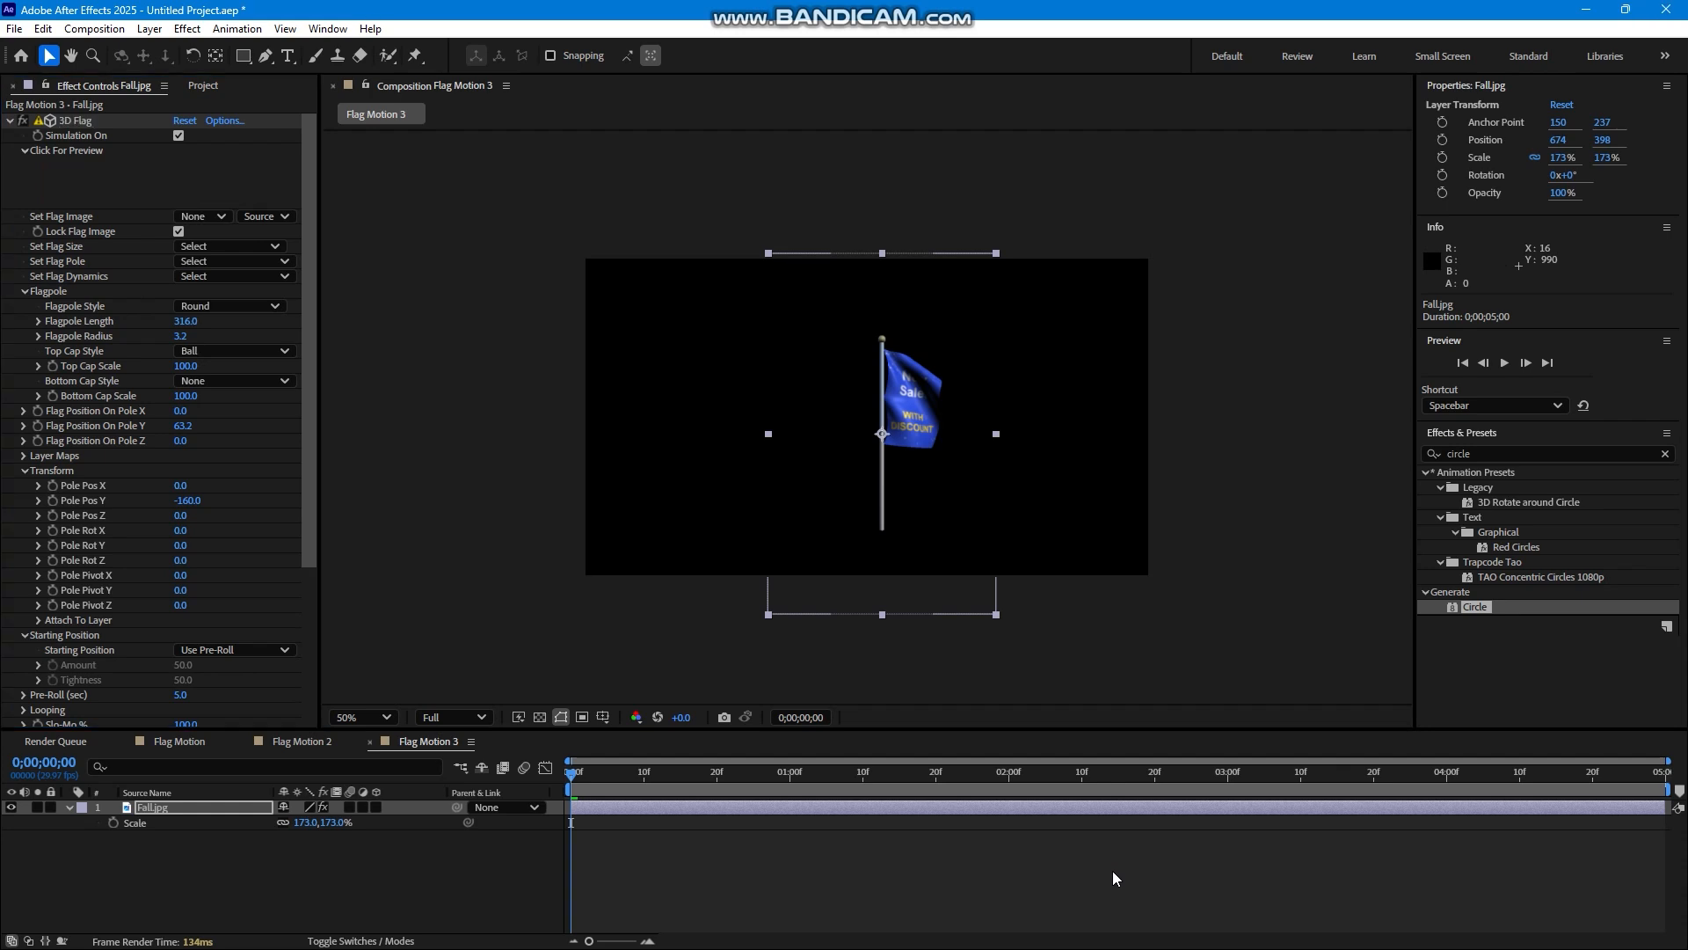
Switch to the Zaxwerks 3D Flag set-up window for Fall.jpg and set Lock Edges to Top.
{"action": "key", "text": "super"}
{"action": "mouse_move", "coordinate": [999, 938]}
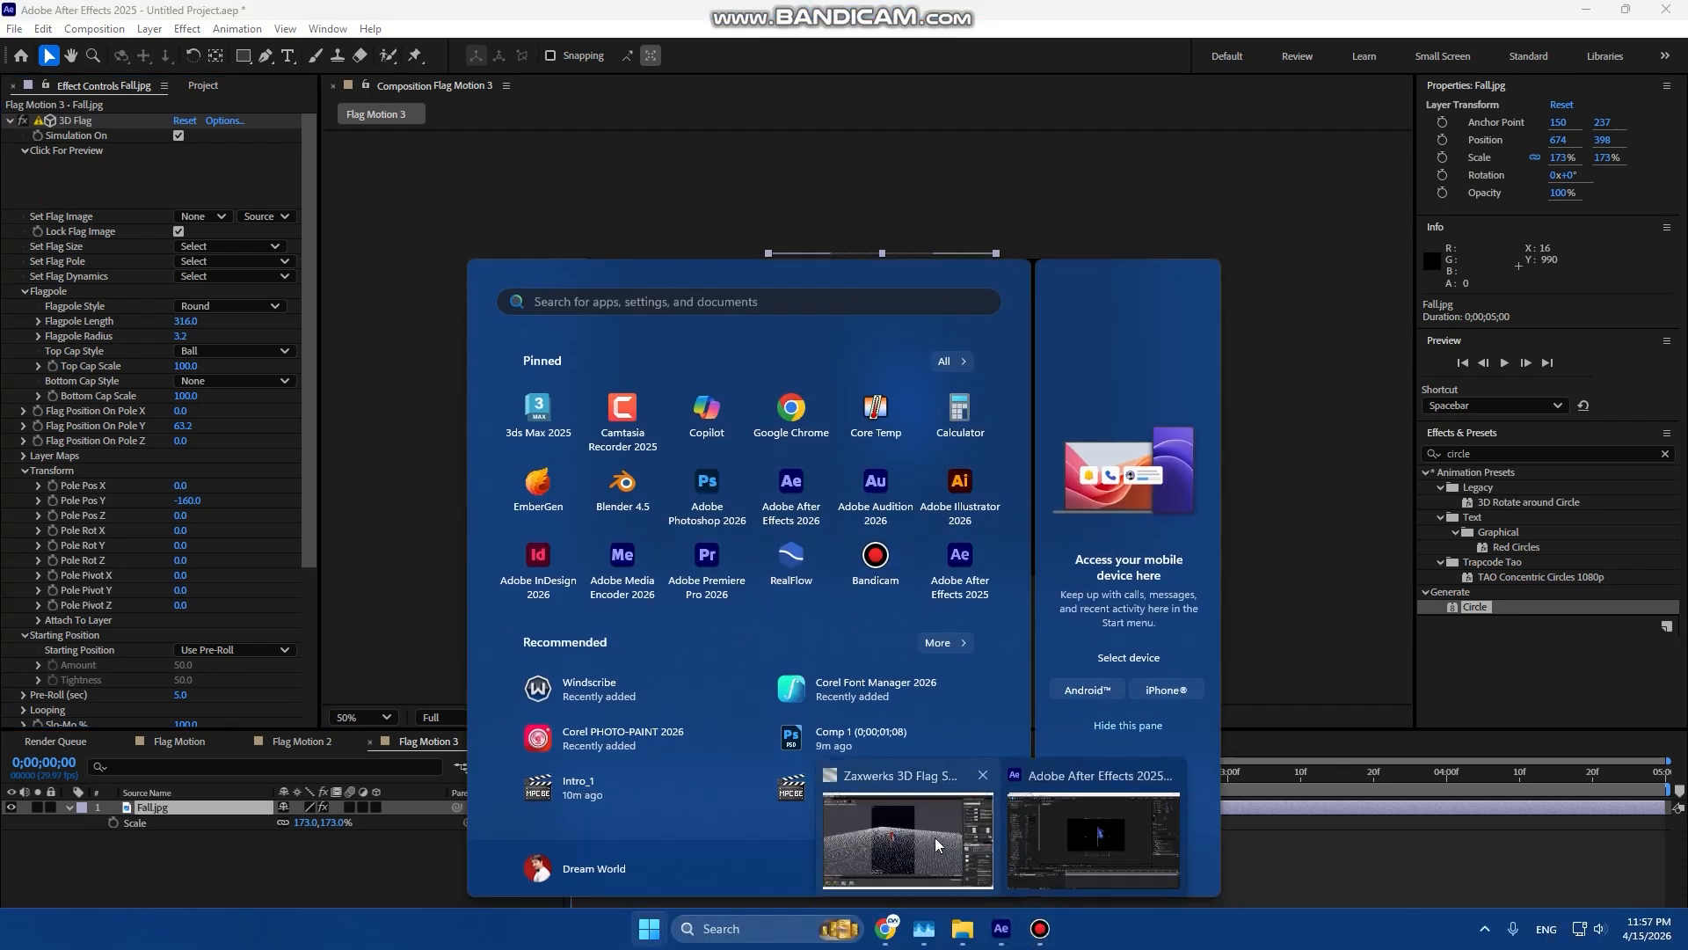
{"action": "left_click", "coordinate": [907, 835]}
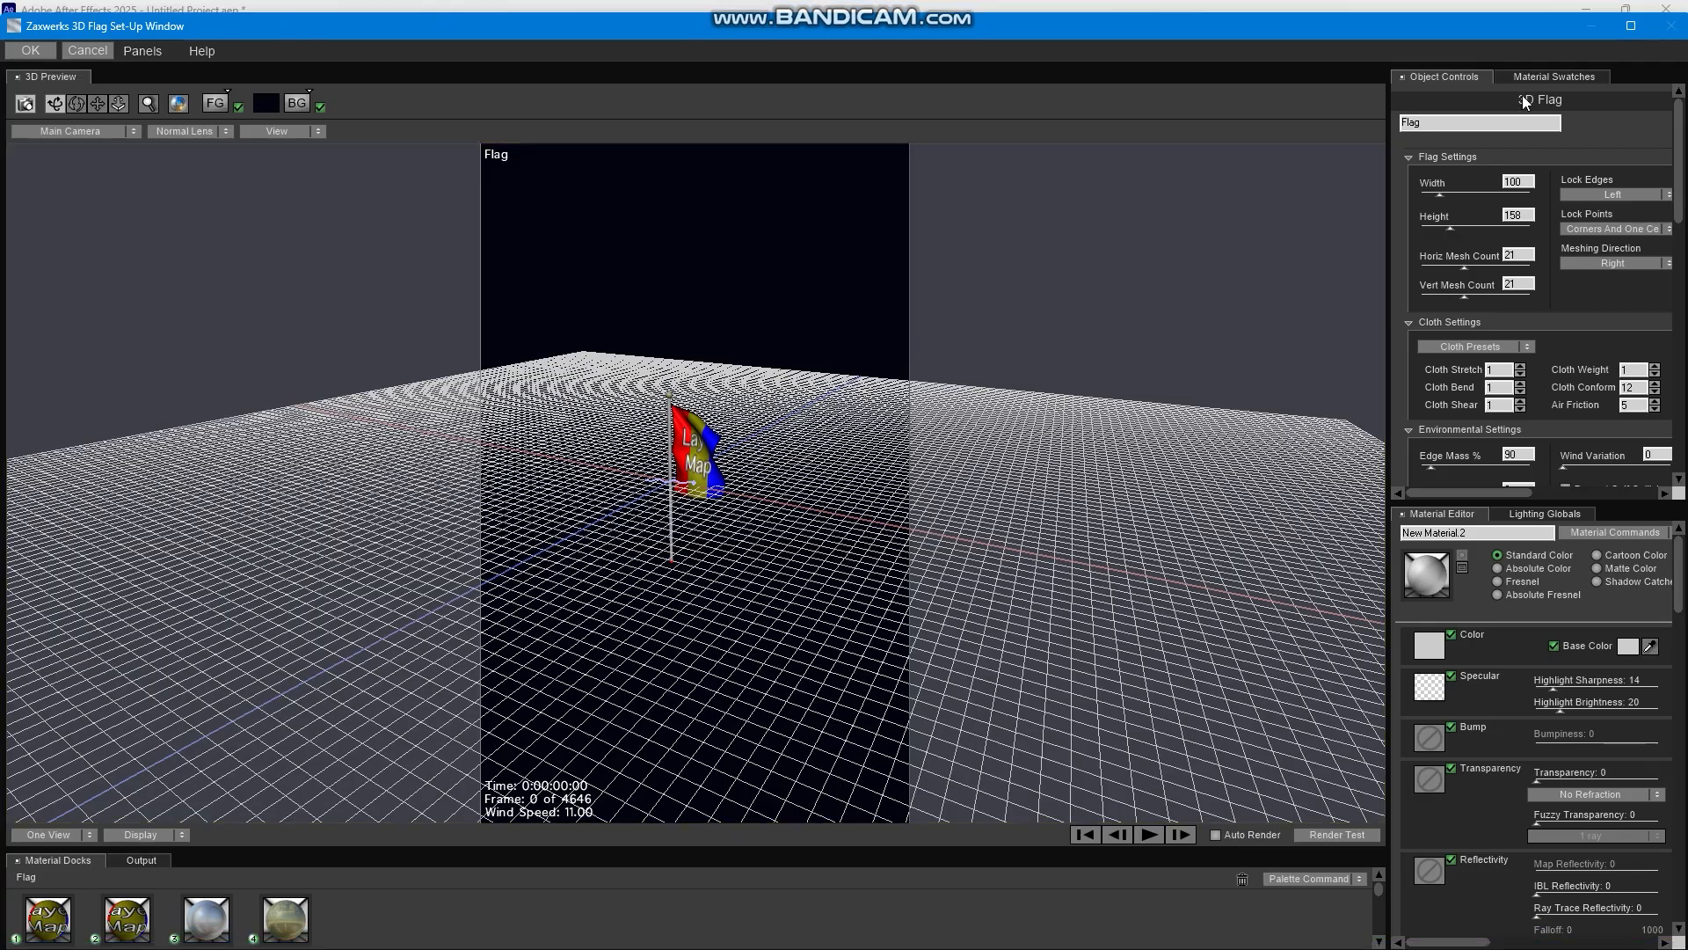
{"action": "left_click", "coordinate": [1604, 196]}
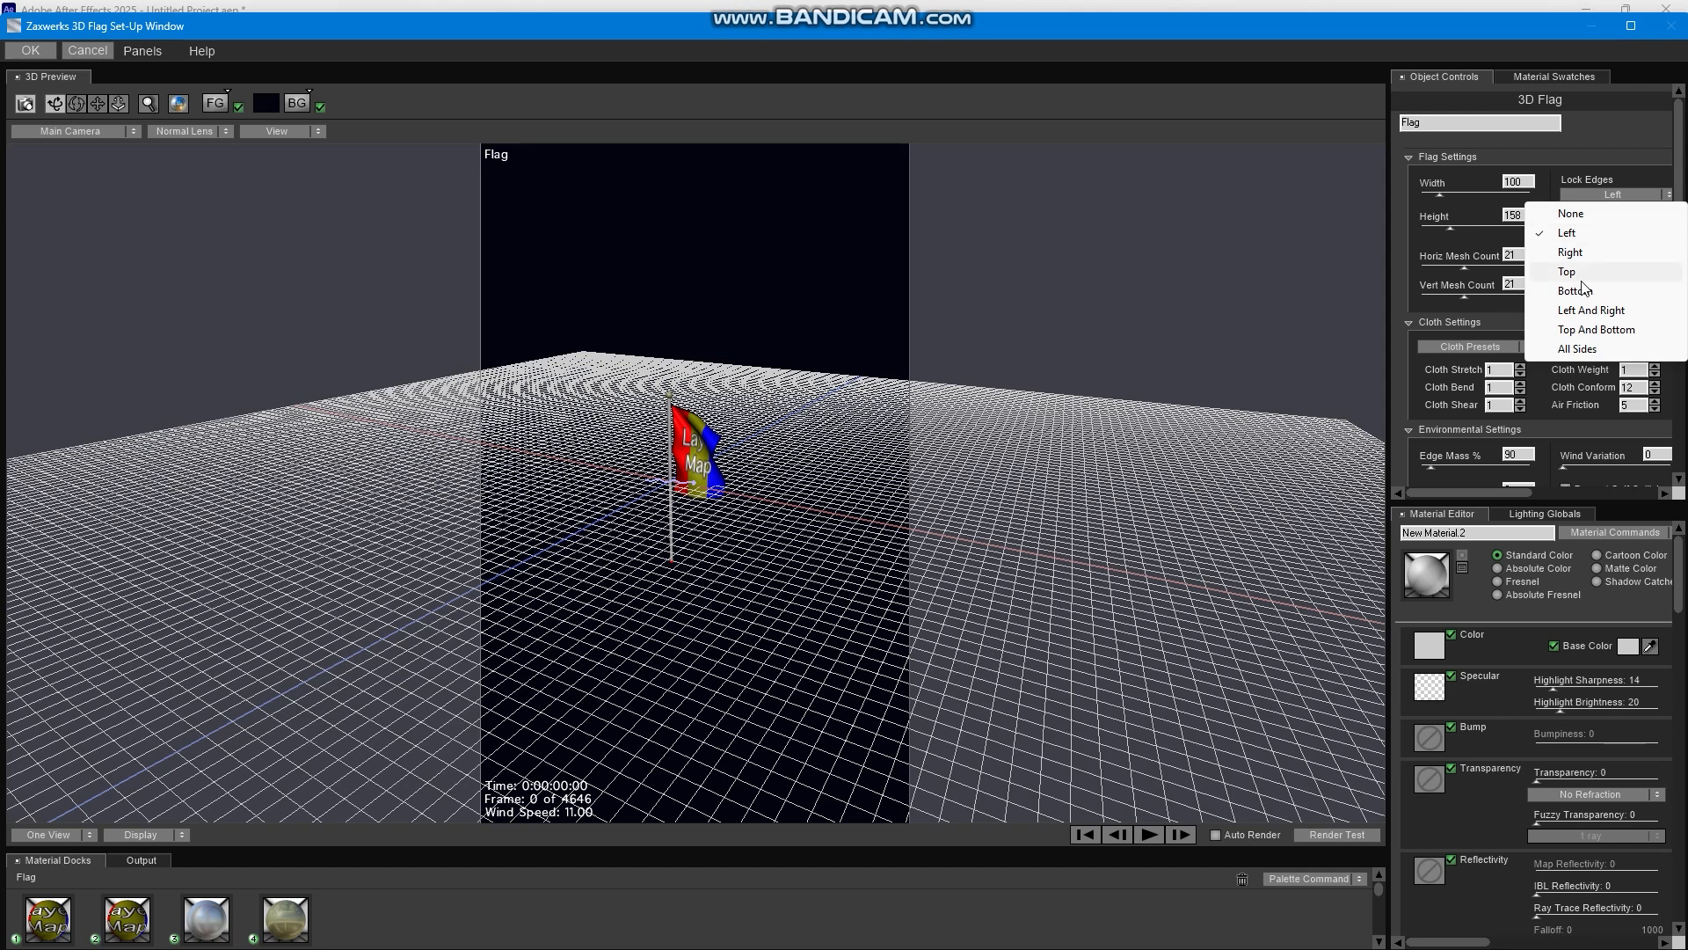
{"action": "left_click", "coordinate": [1579, 275]}
Orbit the 3D preview to view the flag from below and play the flag simulation.
{"action": "left_click", "coordinate": [1607, 195]}
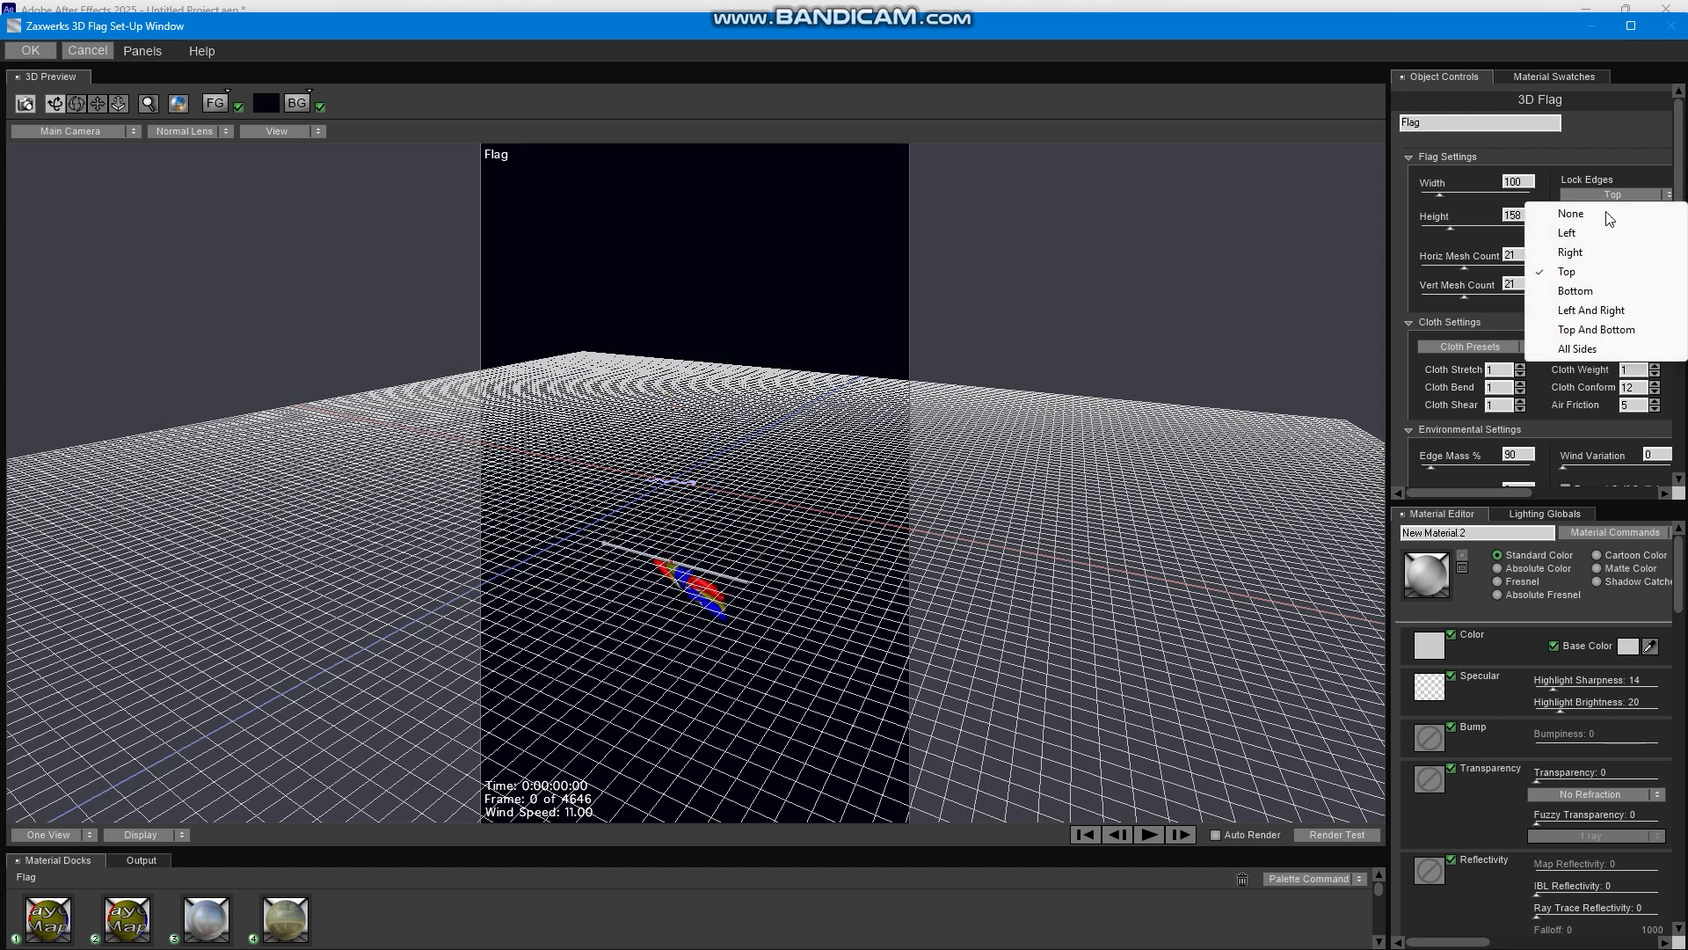
{"action": "left_click", "coordinate": [1020, 446]}
{"action": "left_click_drag", "start_coordinate": [727, 514], "coordinate": [999, 651]}
{"action": "left_click", "coordinate": [1143, 833]}
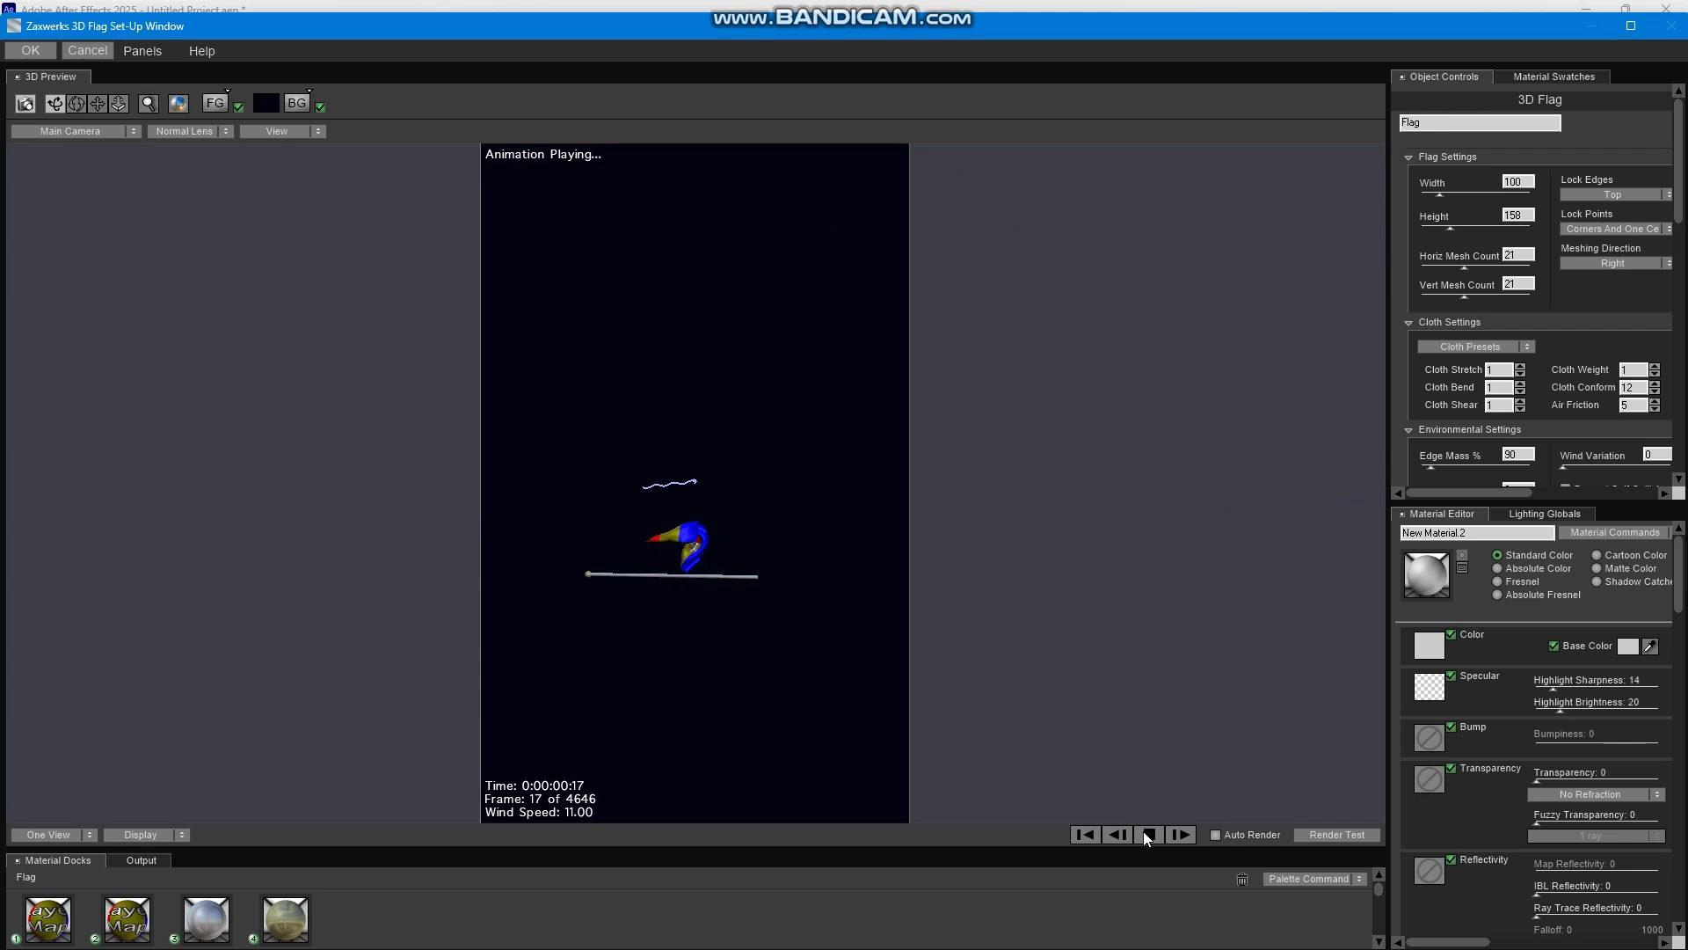
Set the flag's Lock Edges to Bottom, play the simulation preview and accept the set-up.
{"action": "left_click", "coordinate": [1623, 192]}
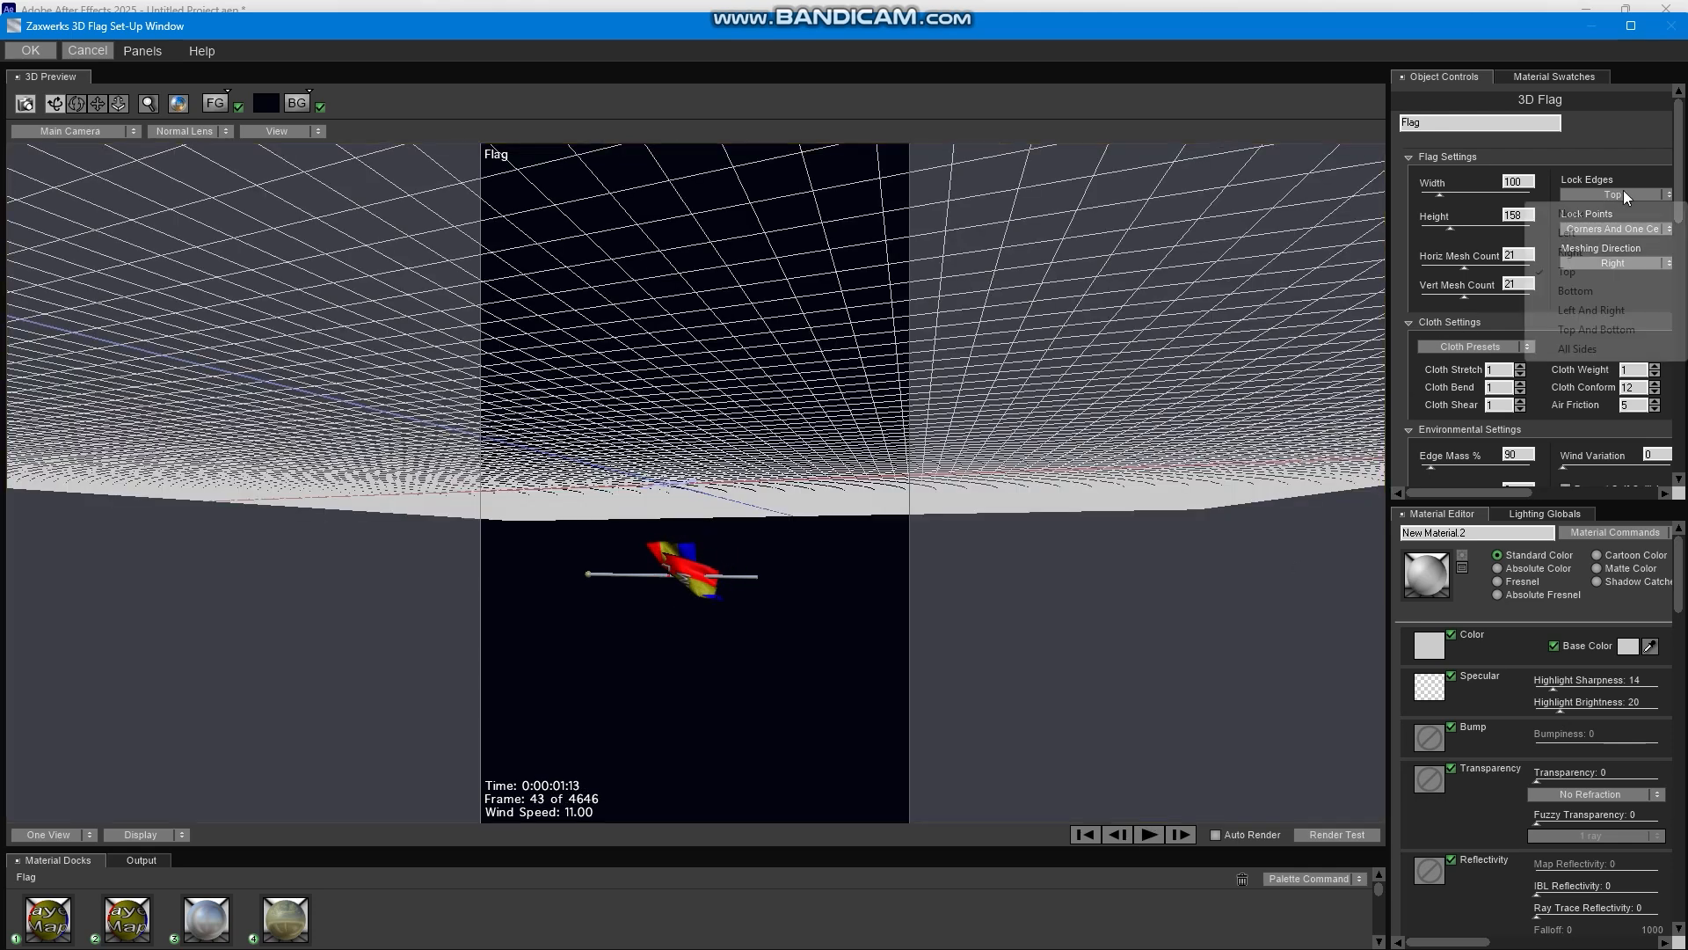
{"action": "left_click", "coordinate": [1582, 290]}
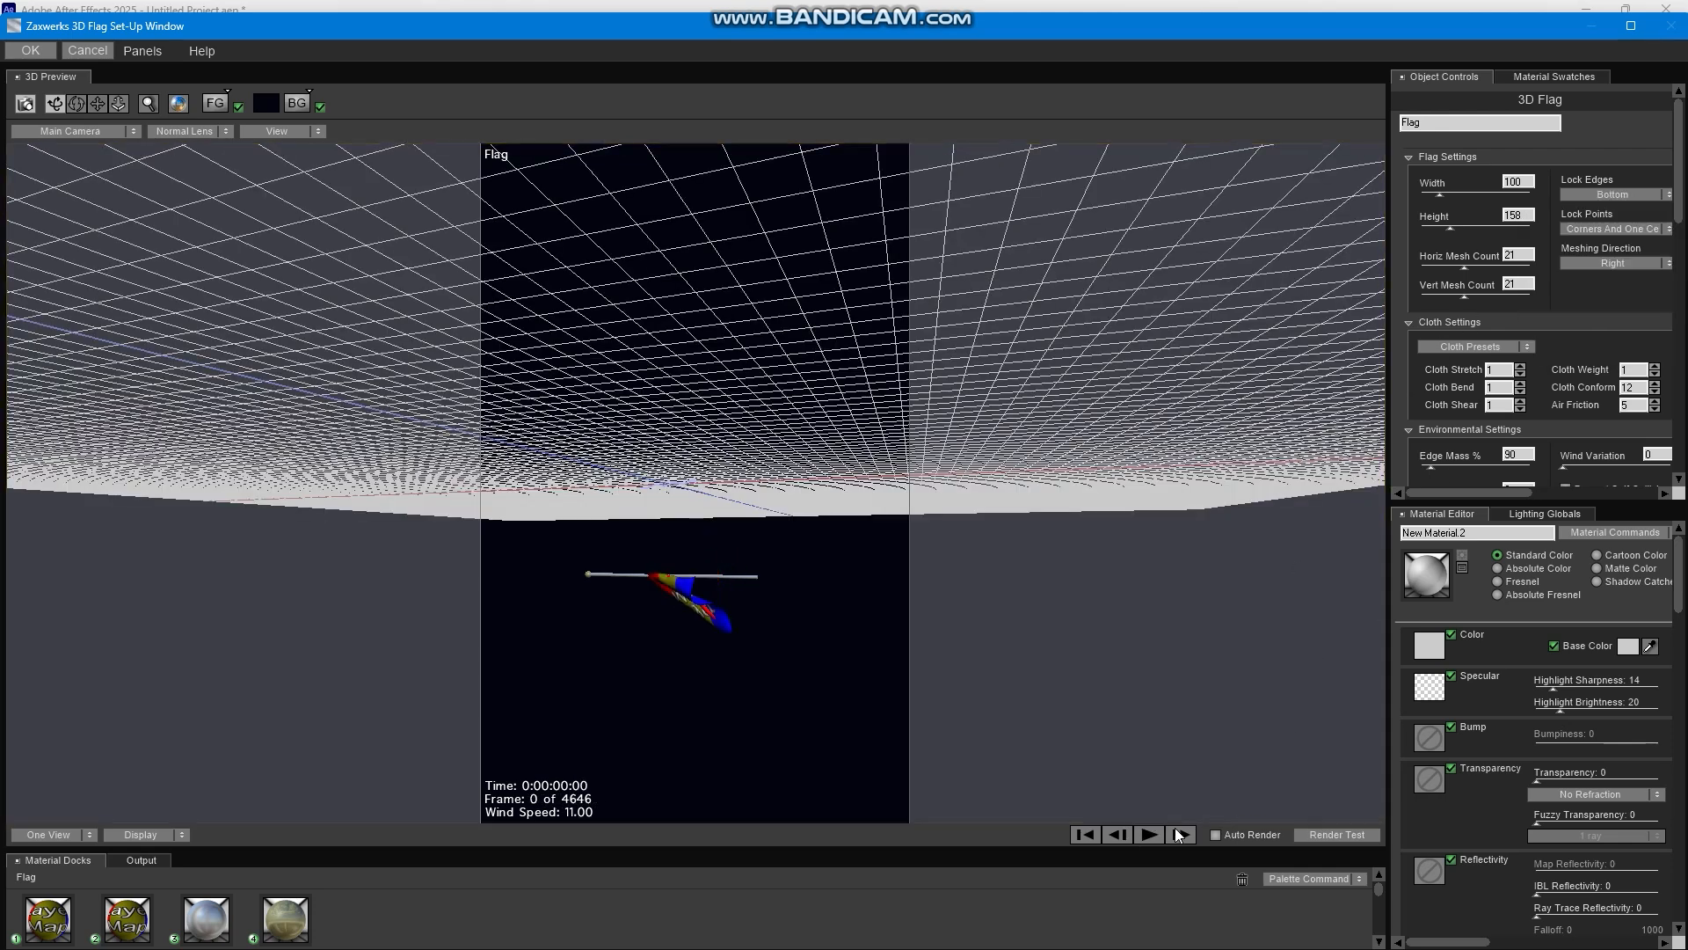
{"action": "left_click", "coordinate": [1150, 835]}
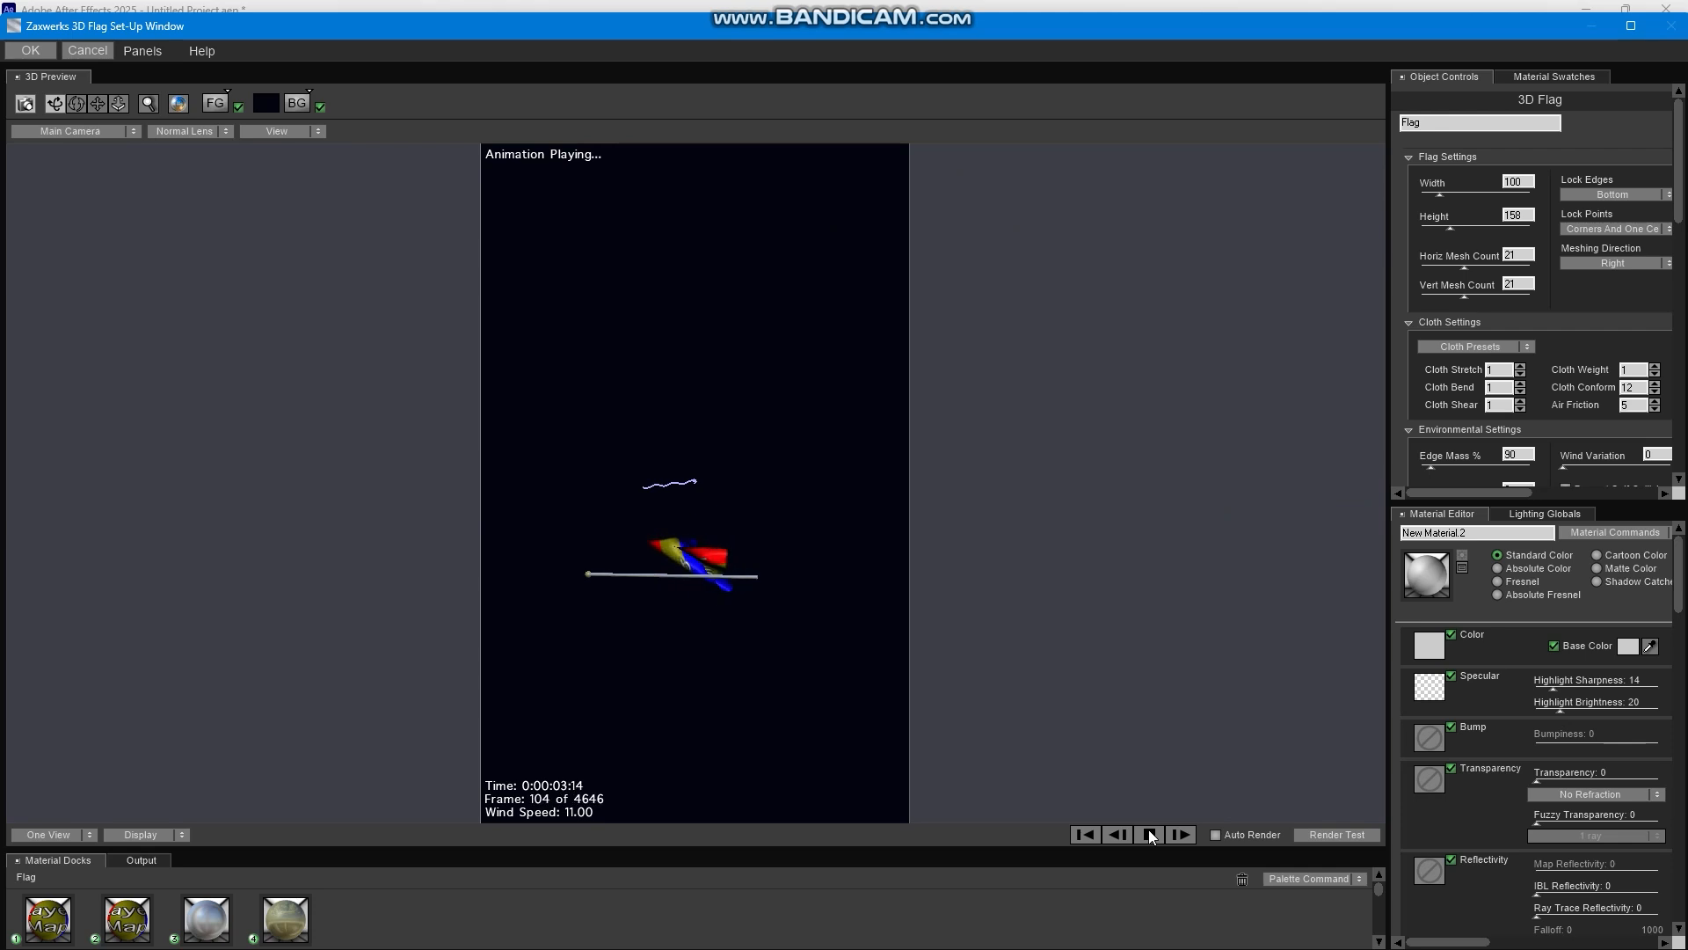
{"action": "left_click", "coordinate": [1150, 834]}
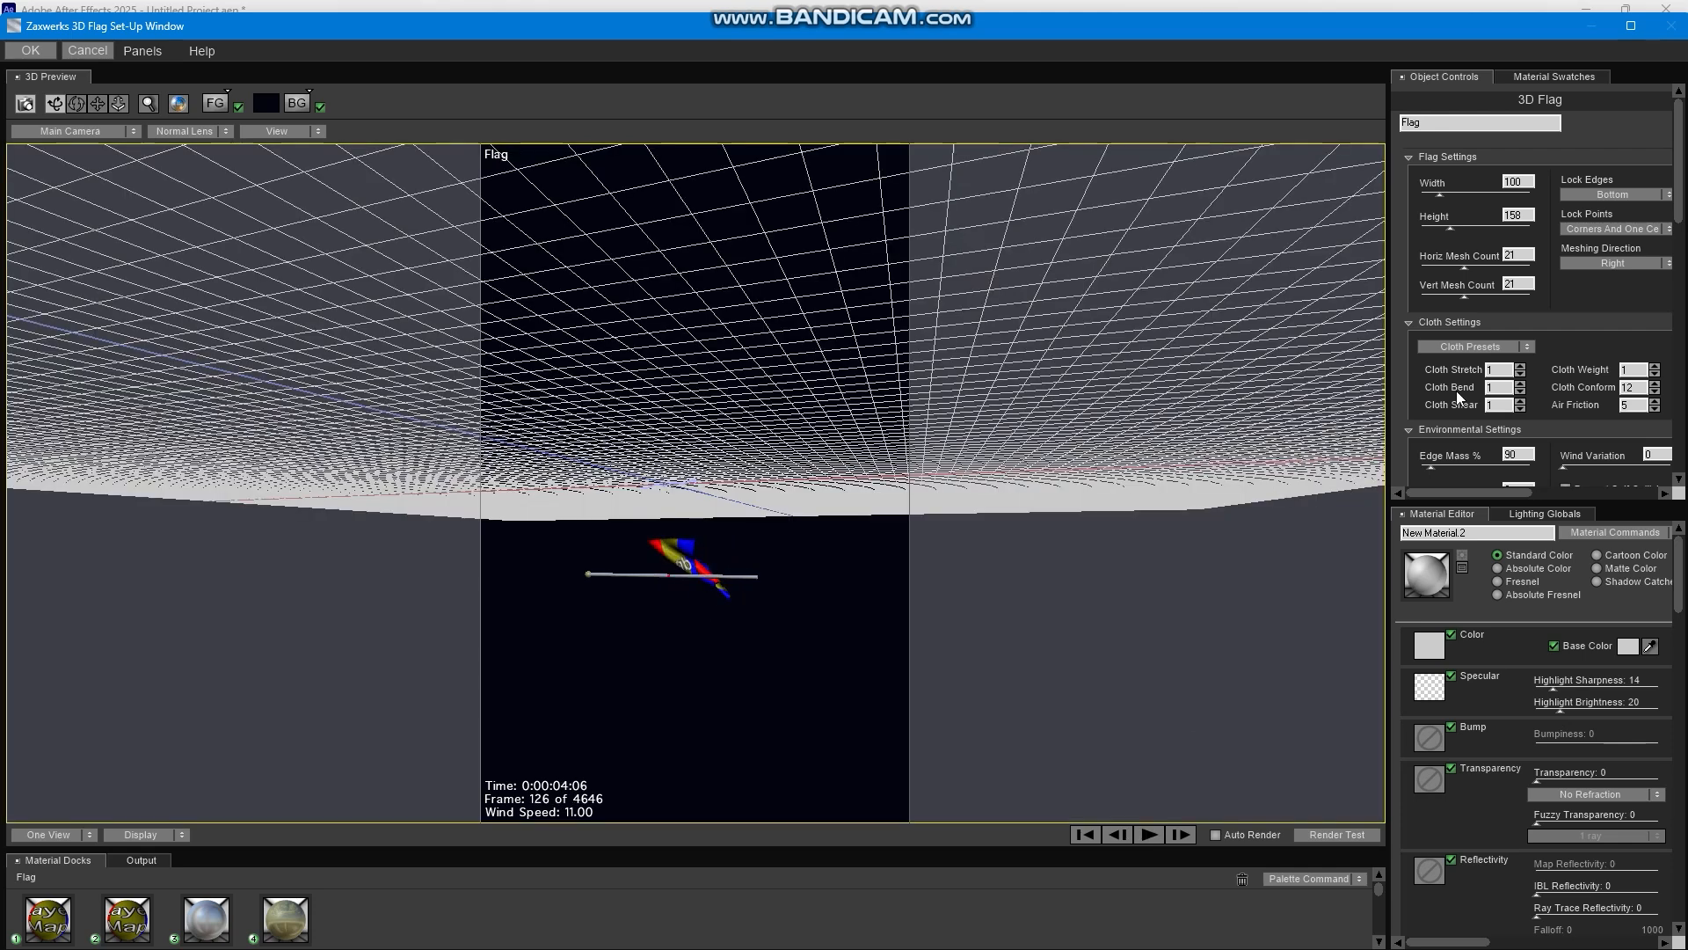
{"action": "left_click", "coordinate": [27, 53]}
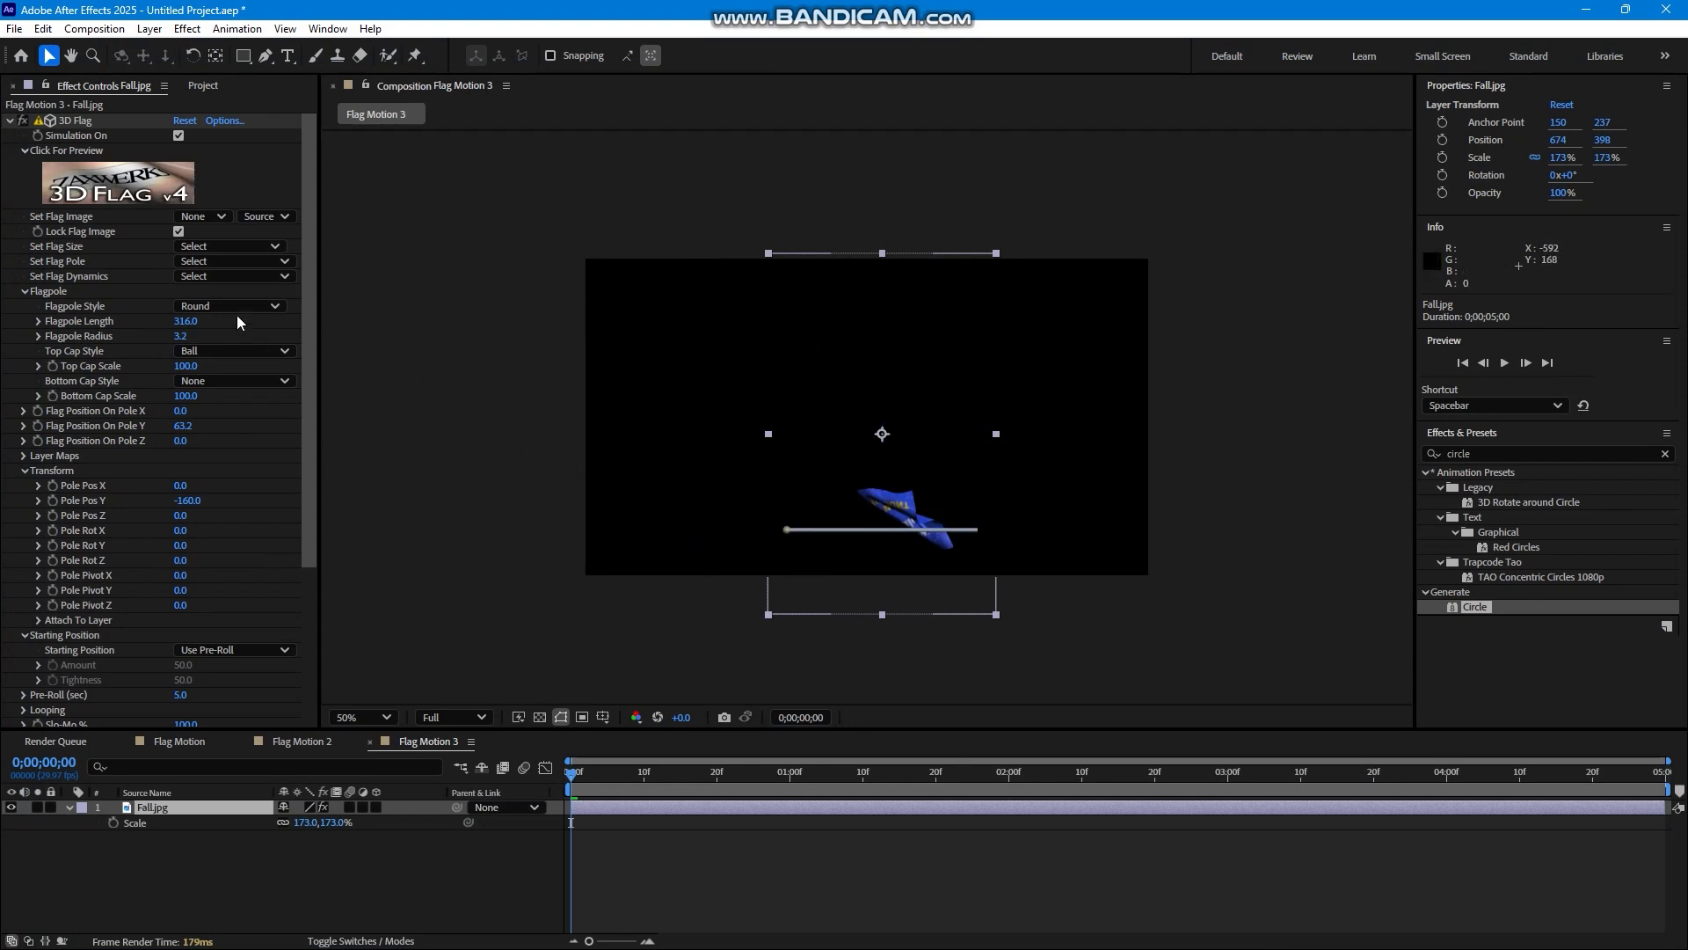
Set the Fall.jpg flag pole preset to None and Pole Pos X, Y and Z to -10, 68 and 230.
{"action": "left_click", "coordinate": [239, 260]}
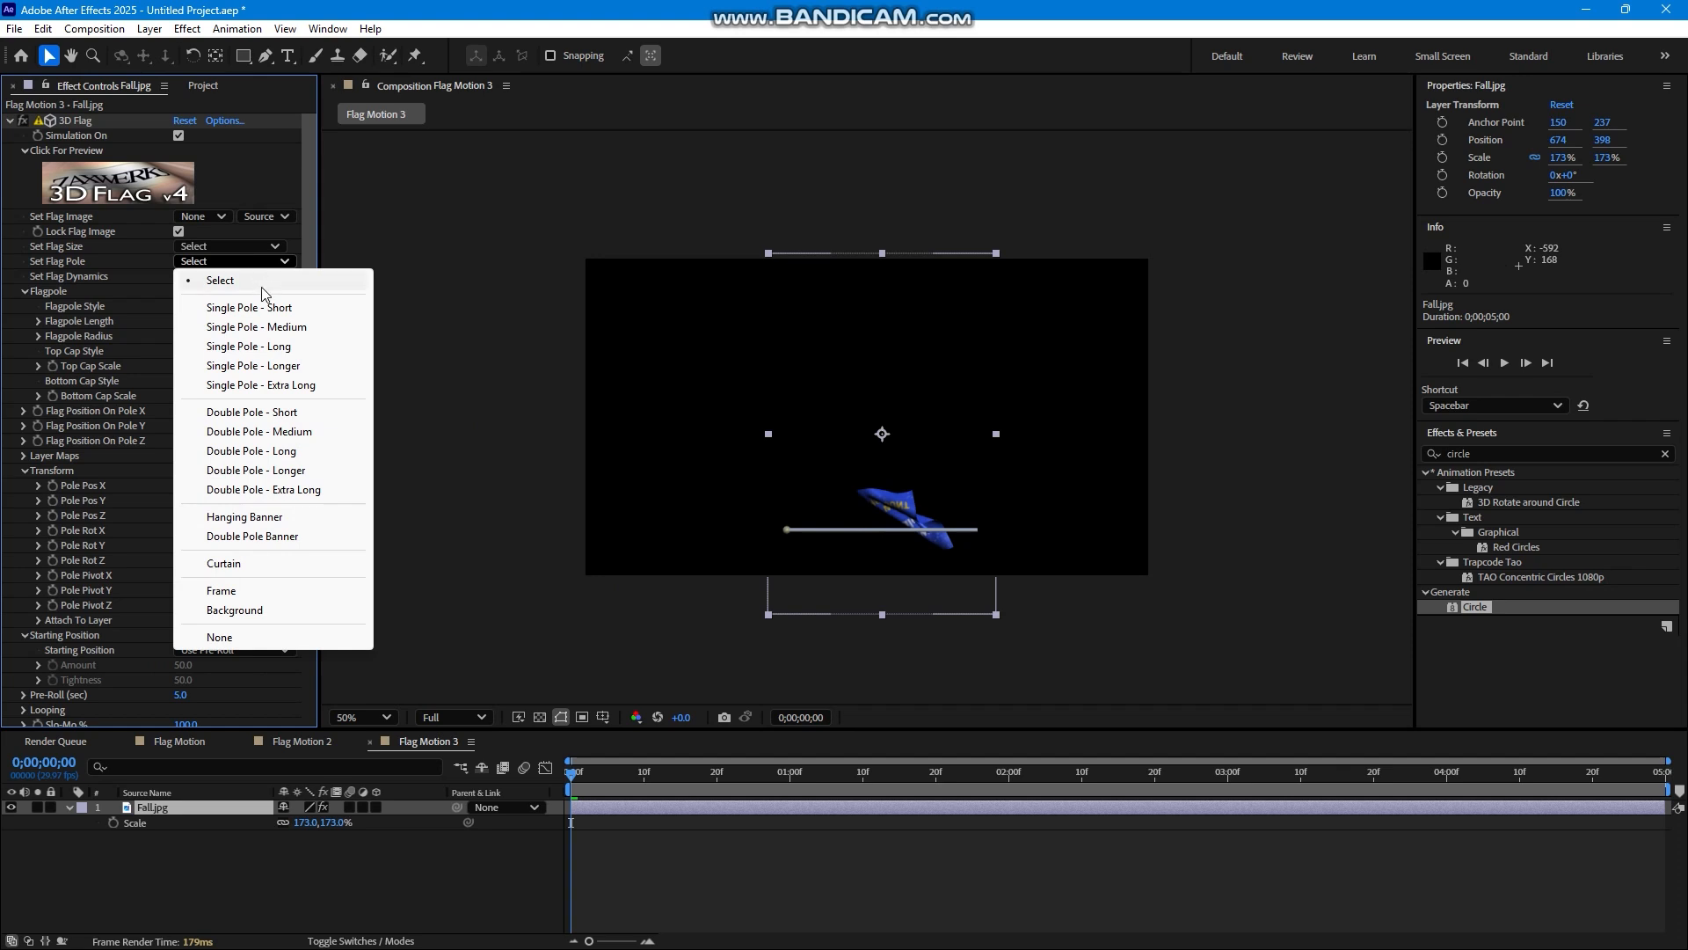
{"action": "left_click", "coordinate": [280, 636]}
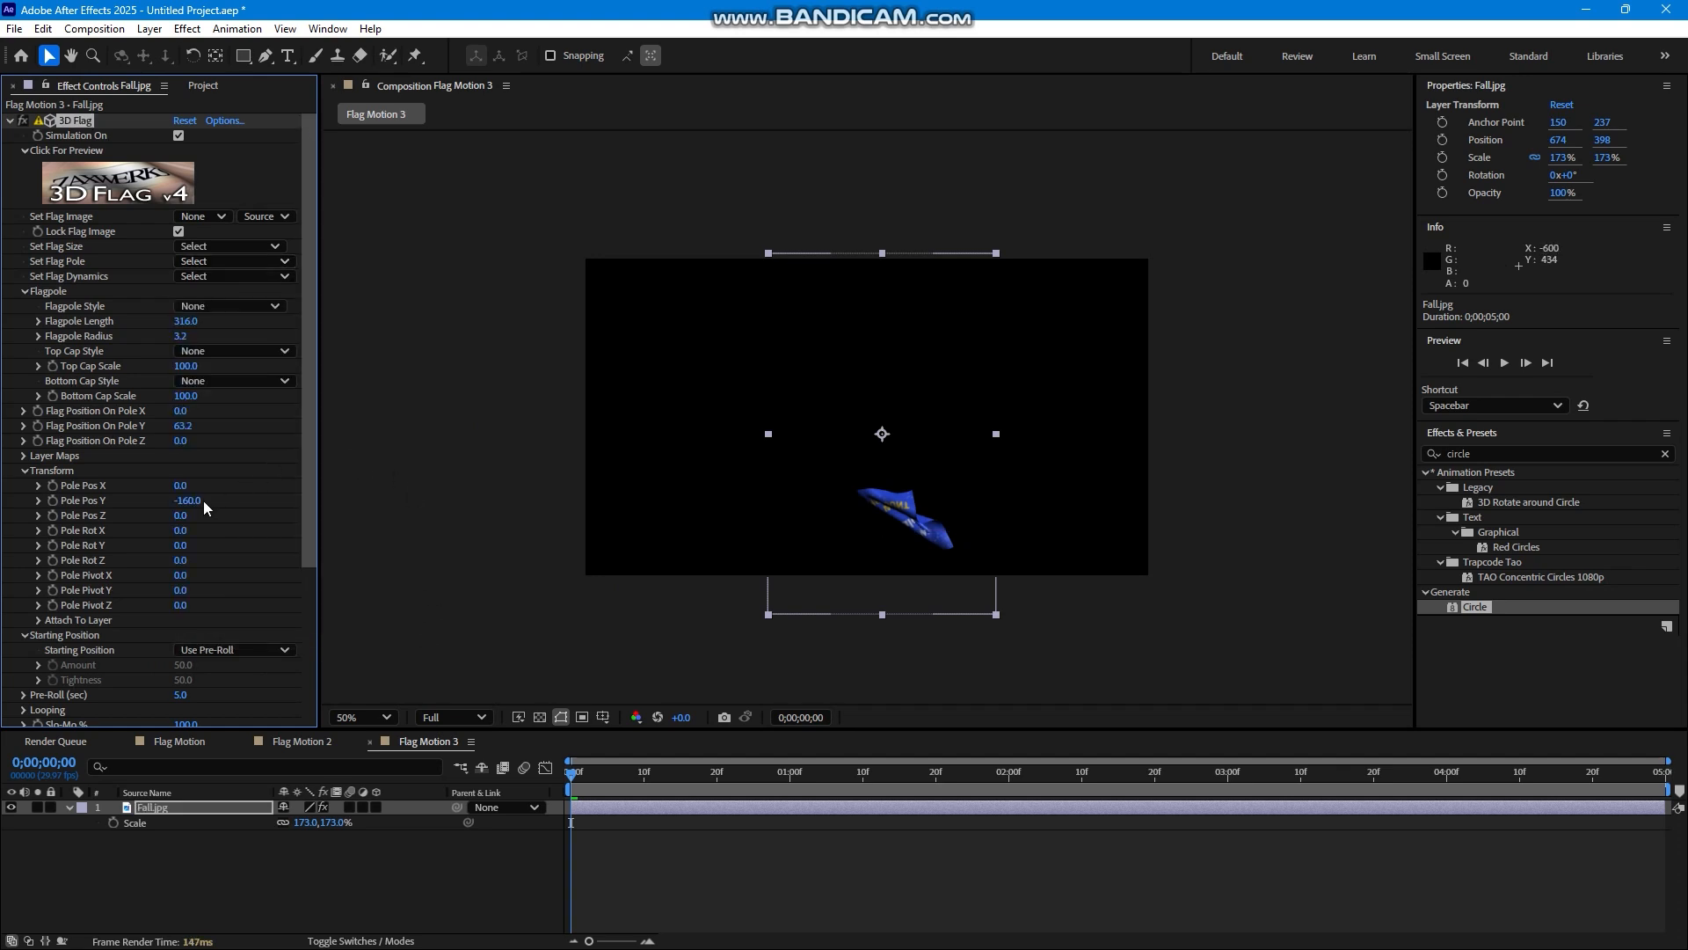
{"action": "mouse_move", "coordinate": [186, 499]}
{"action": "left_mouse_down"}
{"action": "mouse_move", "coordinate": [217, 498]}
{"action": "mouse_move", "coordinate": [190, 518]}
{"action": "mouse_move", "coordinate": [180, 485]}
{"action": "mouse_move", "coordinate": [163, 507]}
{"action": "left_mouse_up"}
Set the Fall.jpg flag's Gravity to 47.7 with the timeline at 0;00;03;14 and play the animation.
{"action": "left_click_drag", "start_coordinate": [639, 756], "coordinate": [1349, 626]}
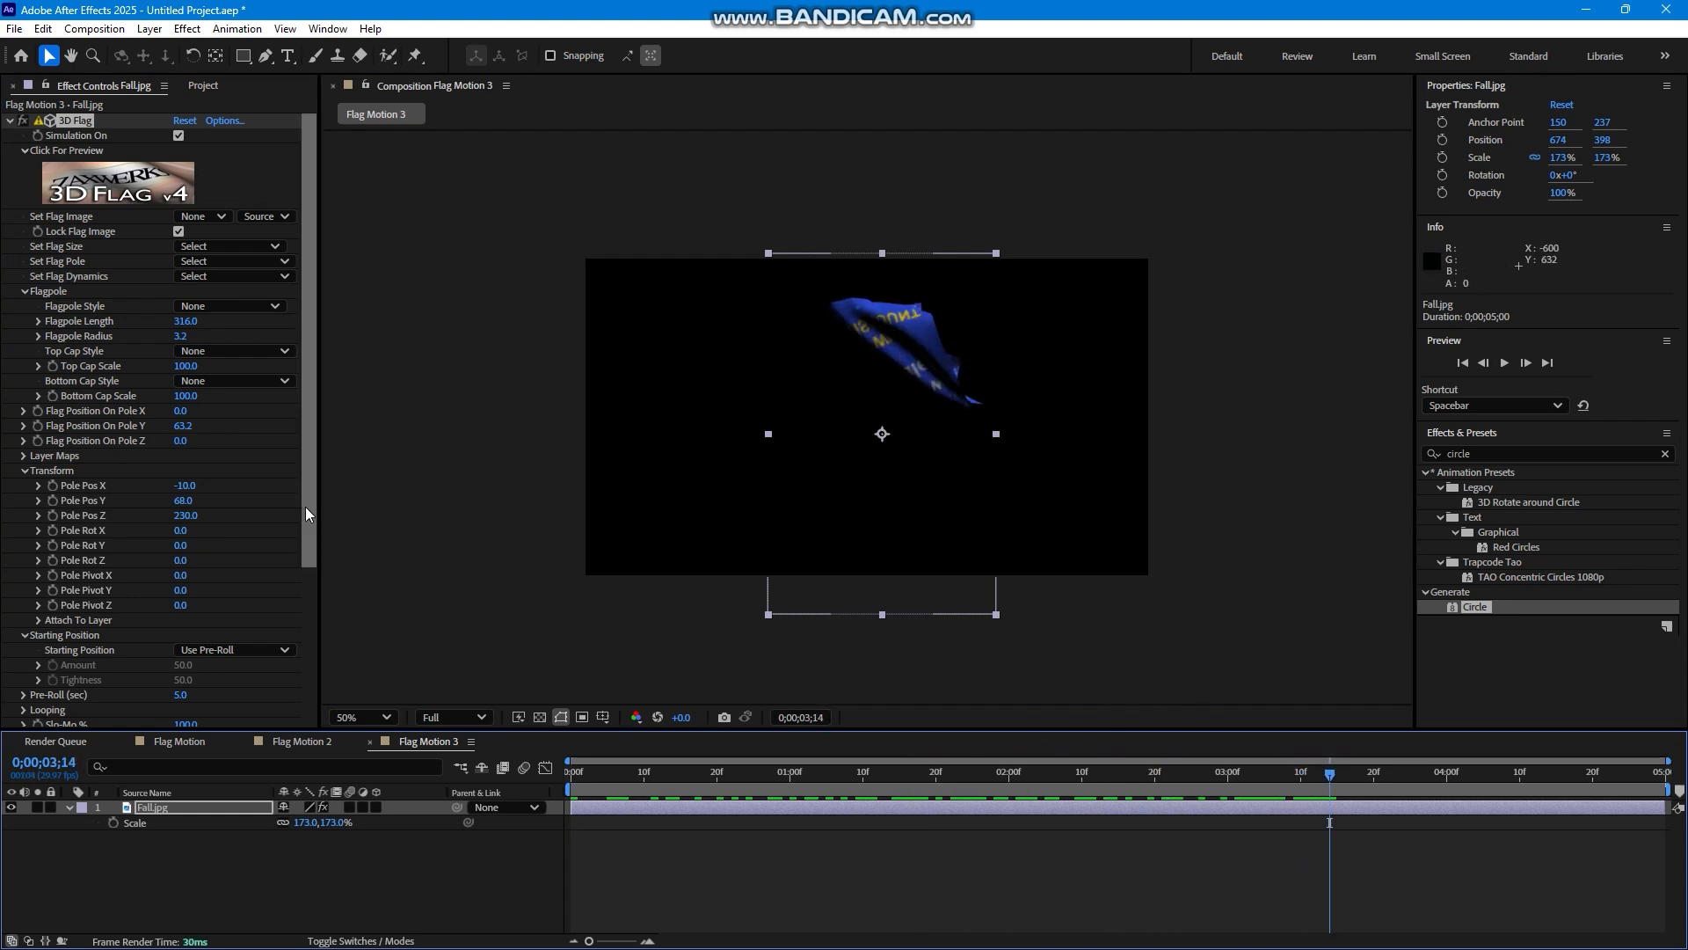
{"action": "left_click_drag", "start_coordinate": [310, 478], "coordinate": [301, 699]}
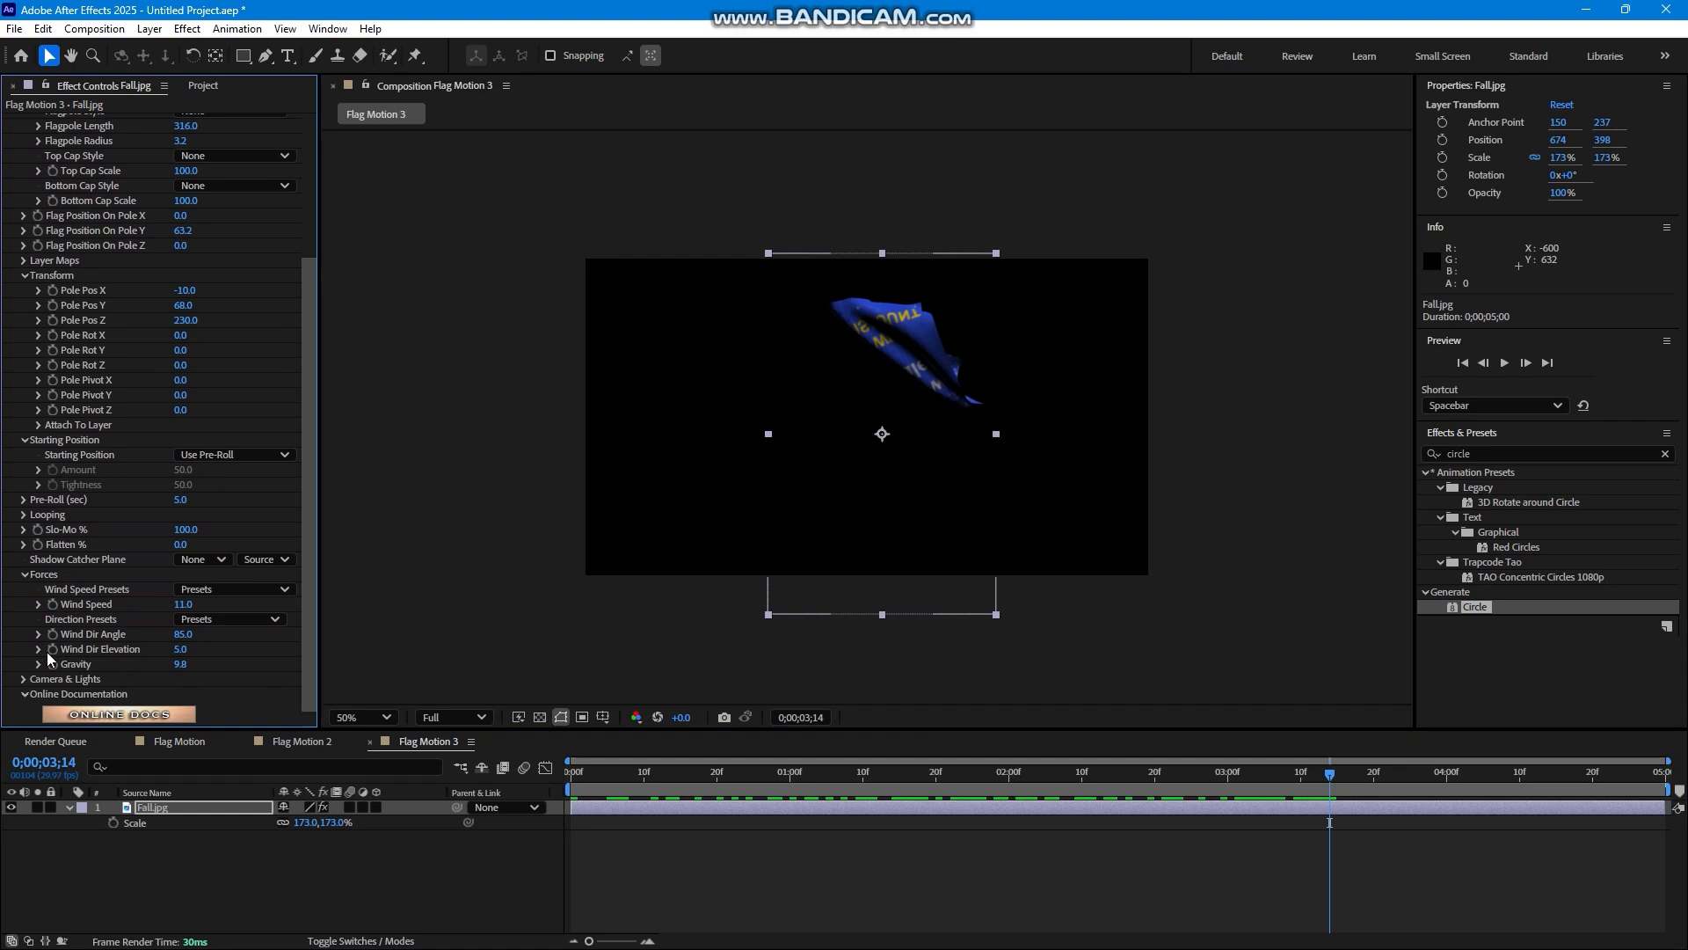
{"action": "left_click_drag", "start_coordinate": [180, 663], "coordinate": [468, 627]}
{"action": "left_click", "coordinate": [1504, 363]}
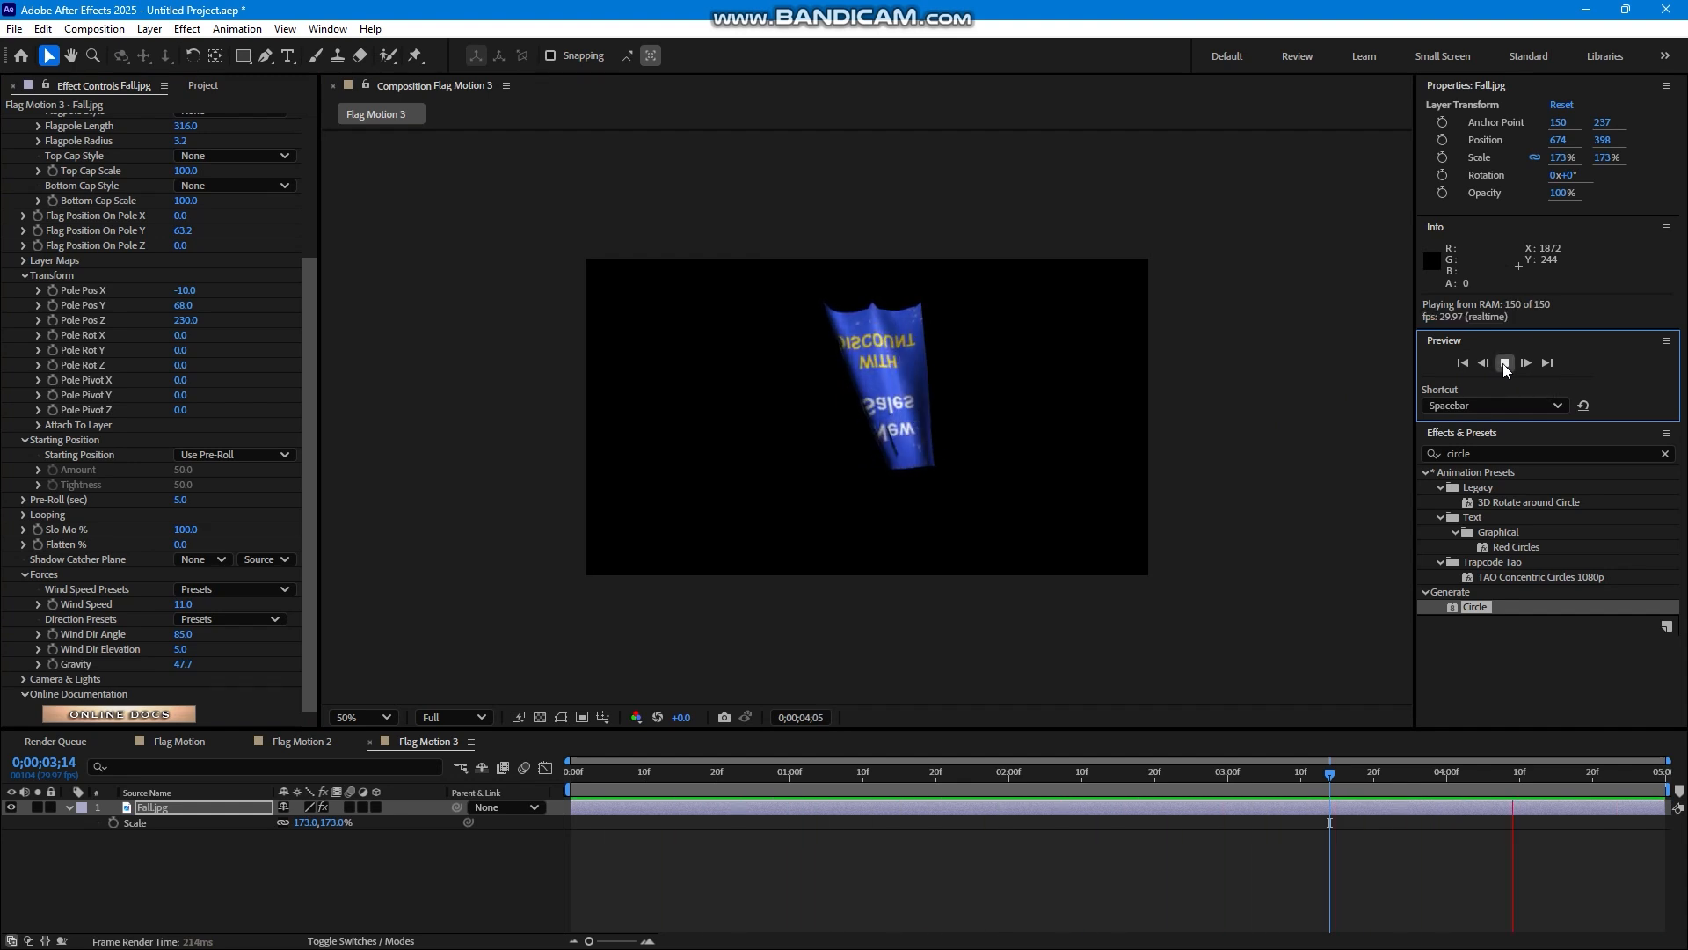
{"action": "left_click", "coordinate": [1504, 363]}
Set the Fall.jpg flag pole preset to Single Pole - Short and Pole Pos Z to 120.
{"action": "left_click_drag", "start_coordinate": [308, 256], "coordinate": [299, 116]}
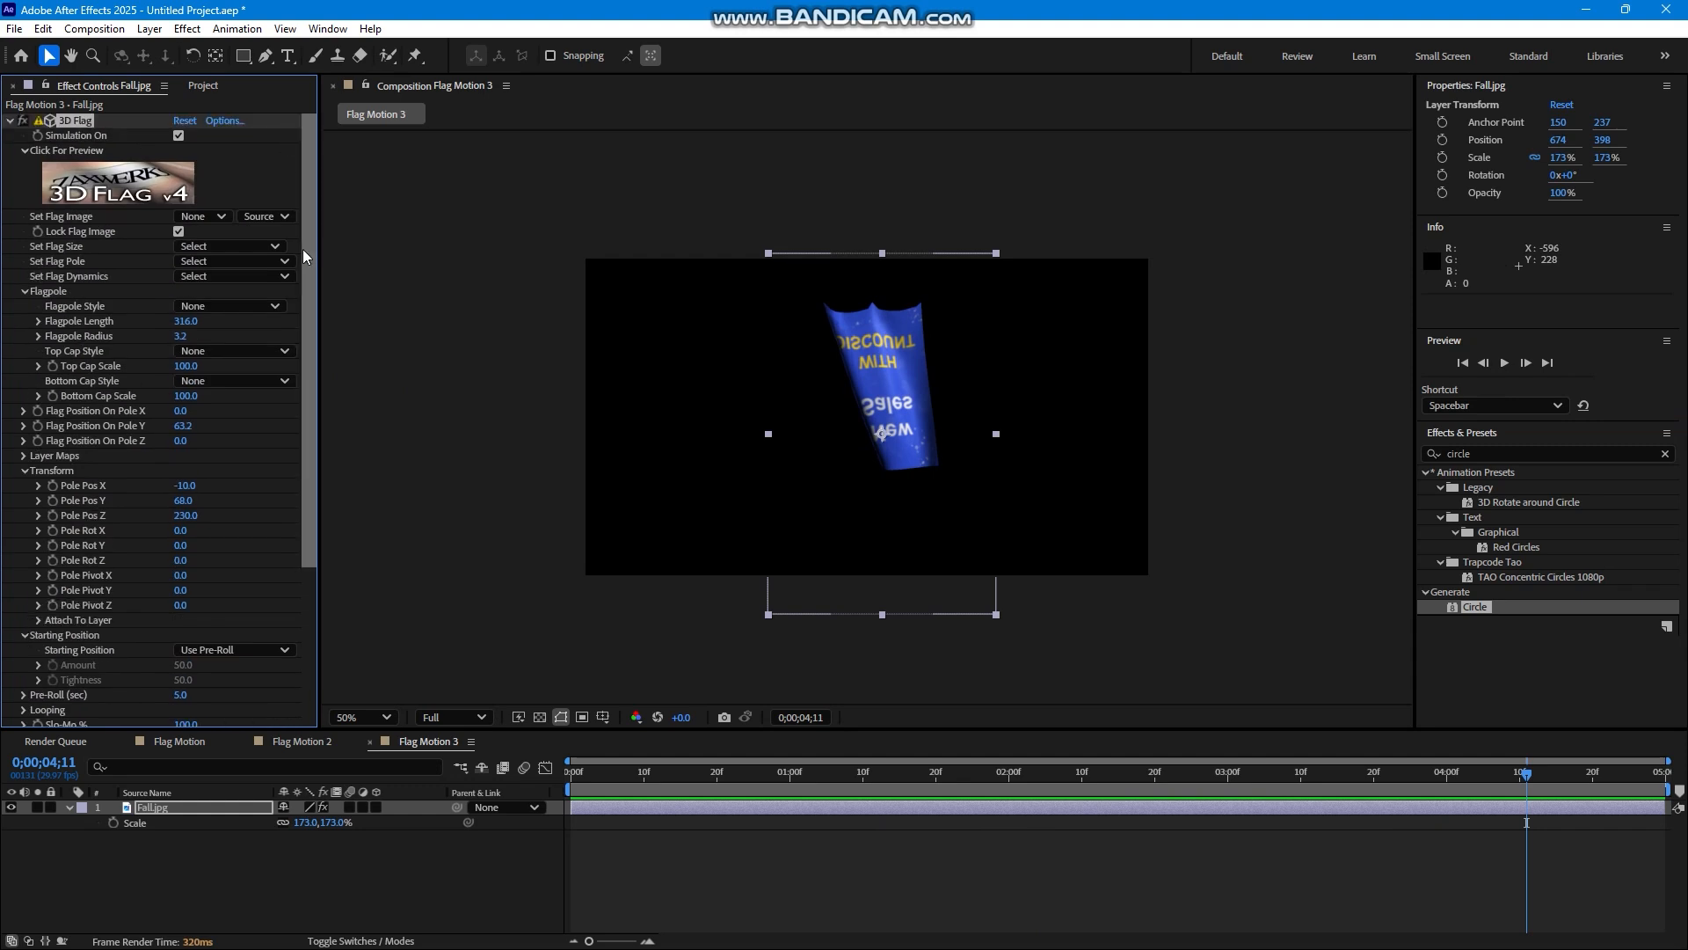
{"action": "left_click", "coordinate": [211, 349]}
{"action": "left_click", "coordinate": [219, 359]}
{"action": "left_click", "coordinate": [241, 256]}
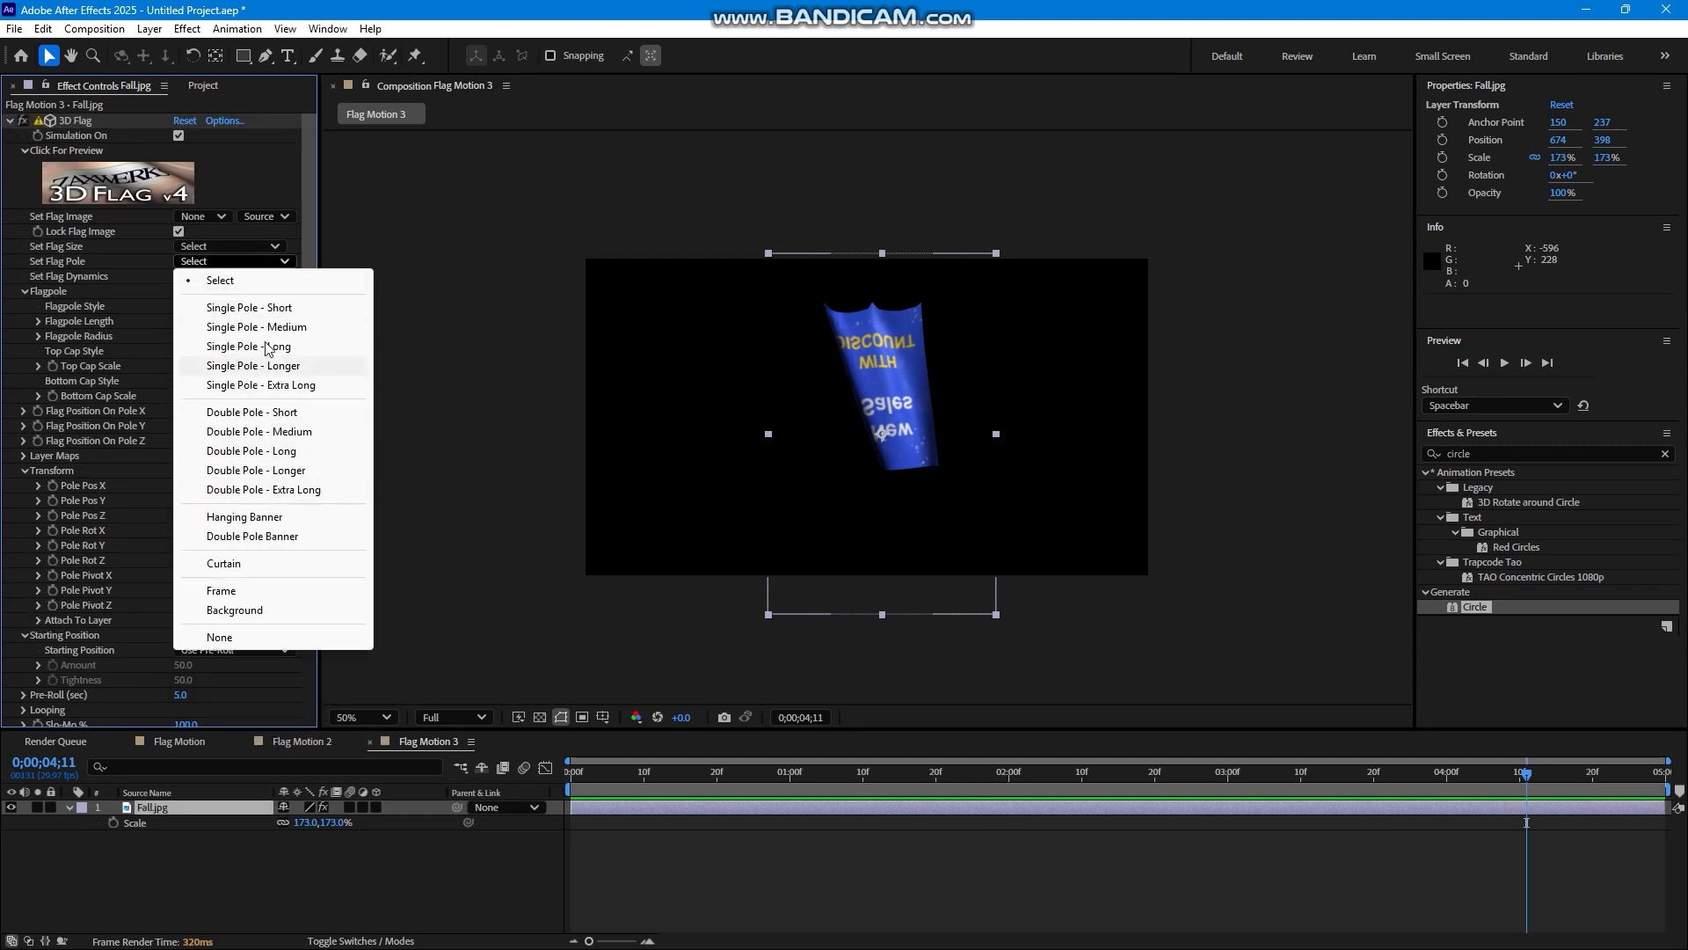
{"action": "left_click", "coordinate": [290, 306]}
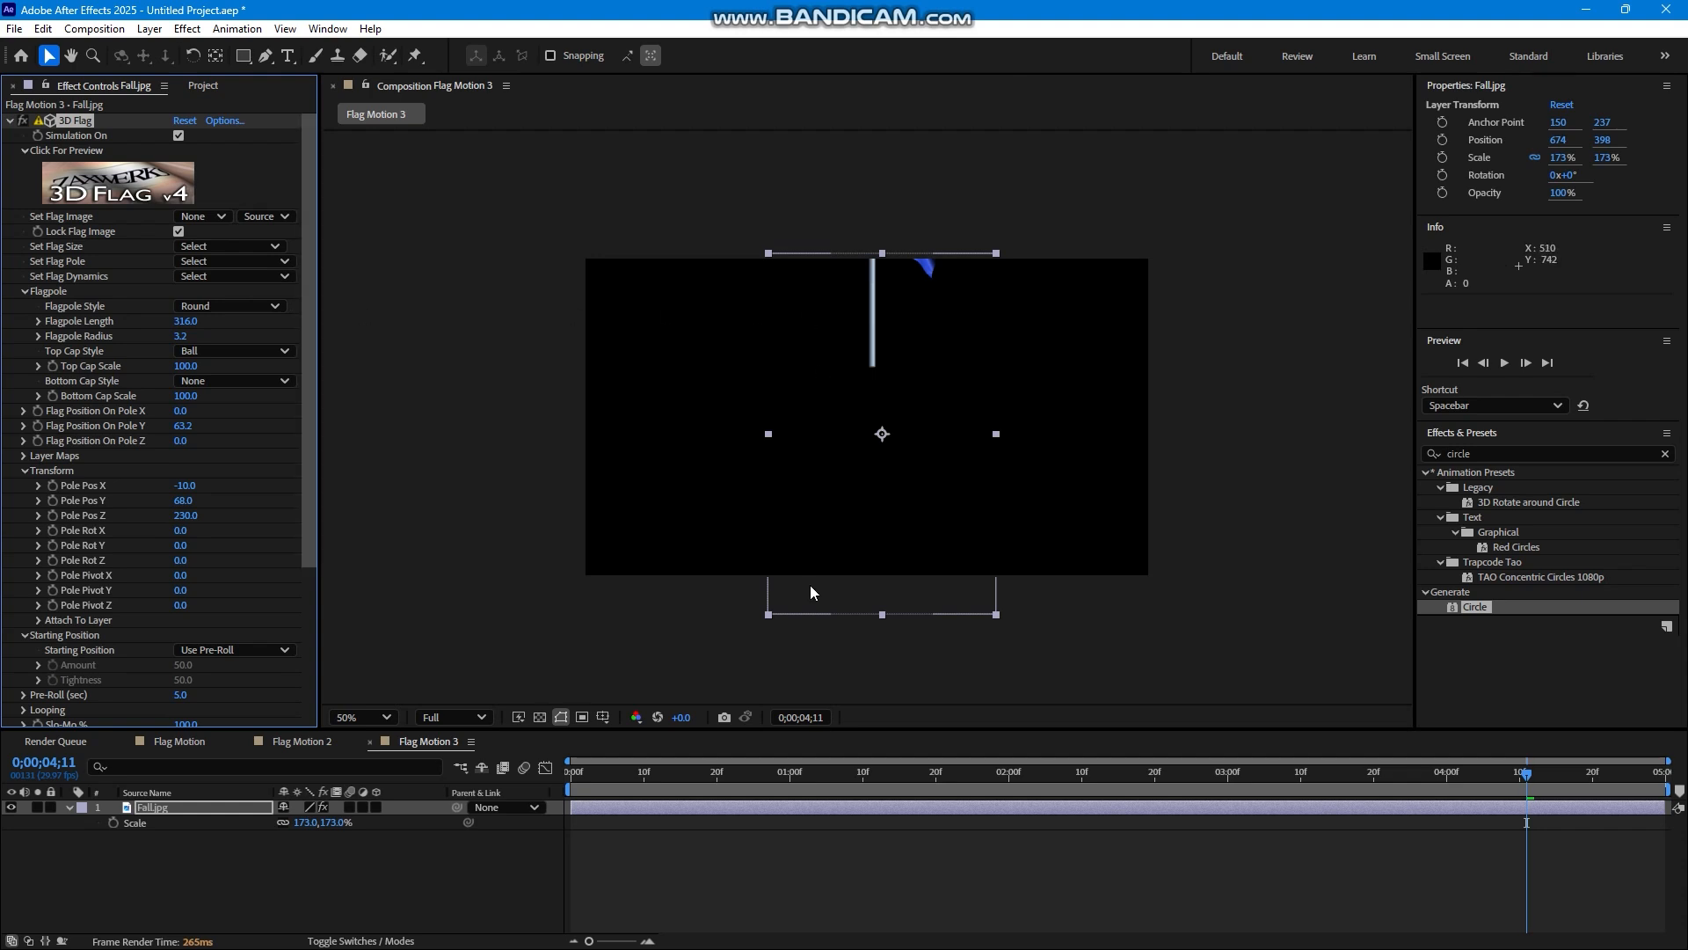
{"action": "mouse_move", "coordinate": [193, 513]}
{"action": "left_mouse_down"}
{"action": "mouse_move", "coordinate": [164, 520]}
{"action": "mouse_move", "coordinate": [199, 519]}
{"action": "left_mouse_up"}
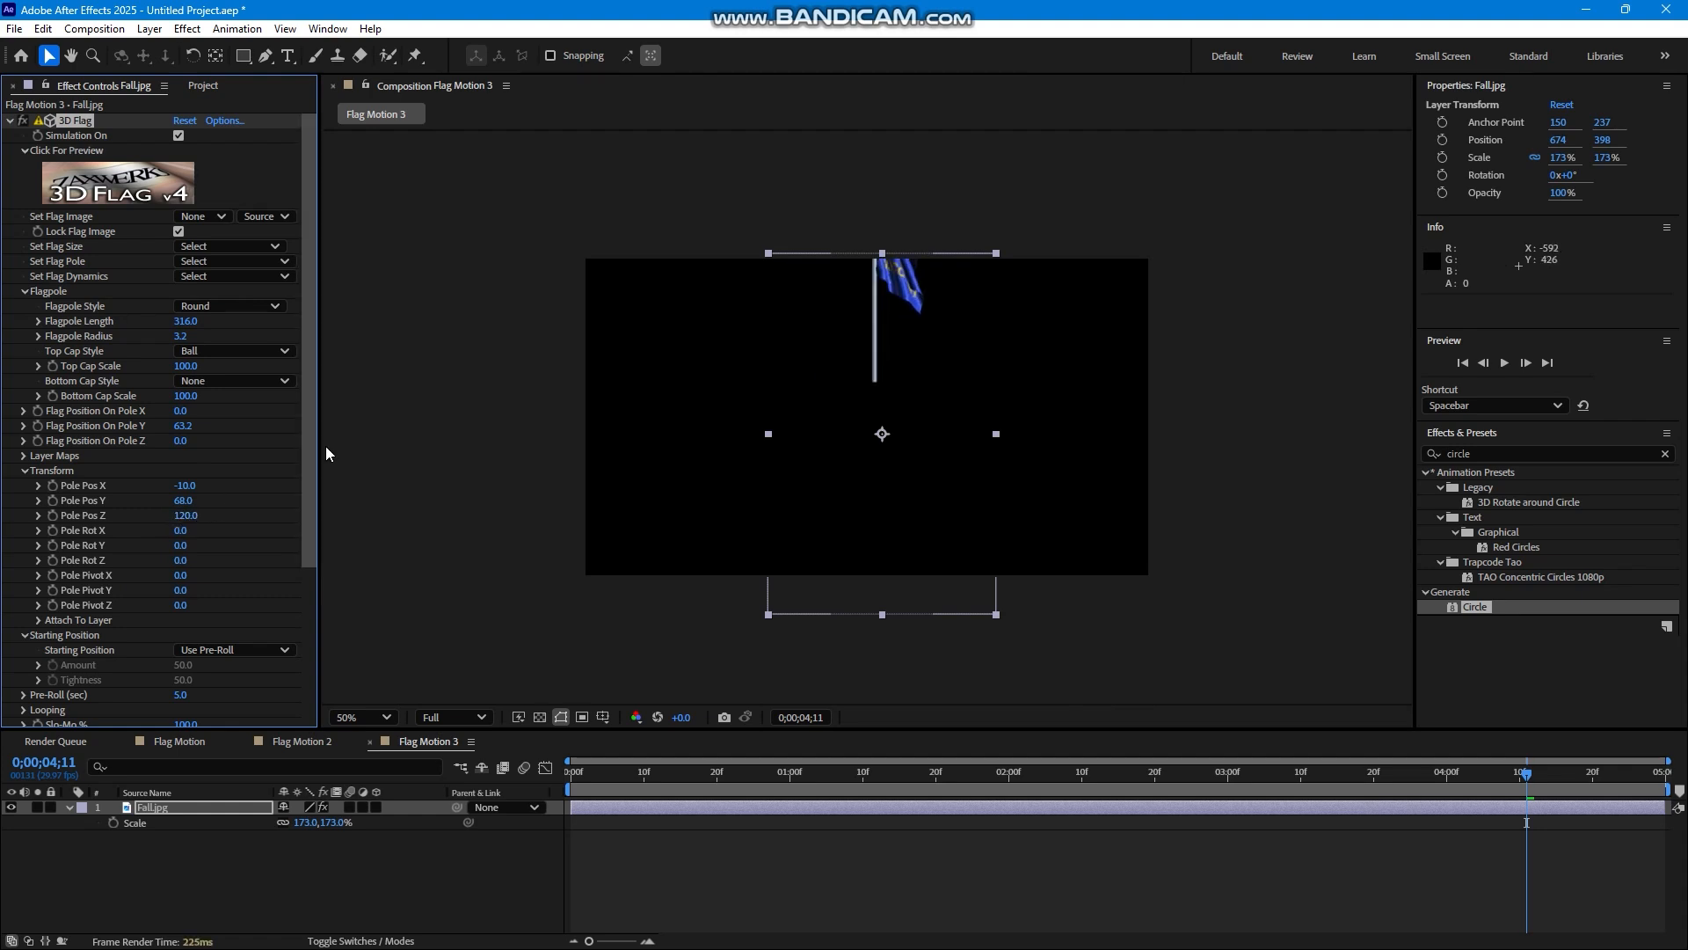
{"action": "left_click", "coordinate": [223, 260]}
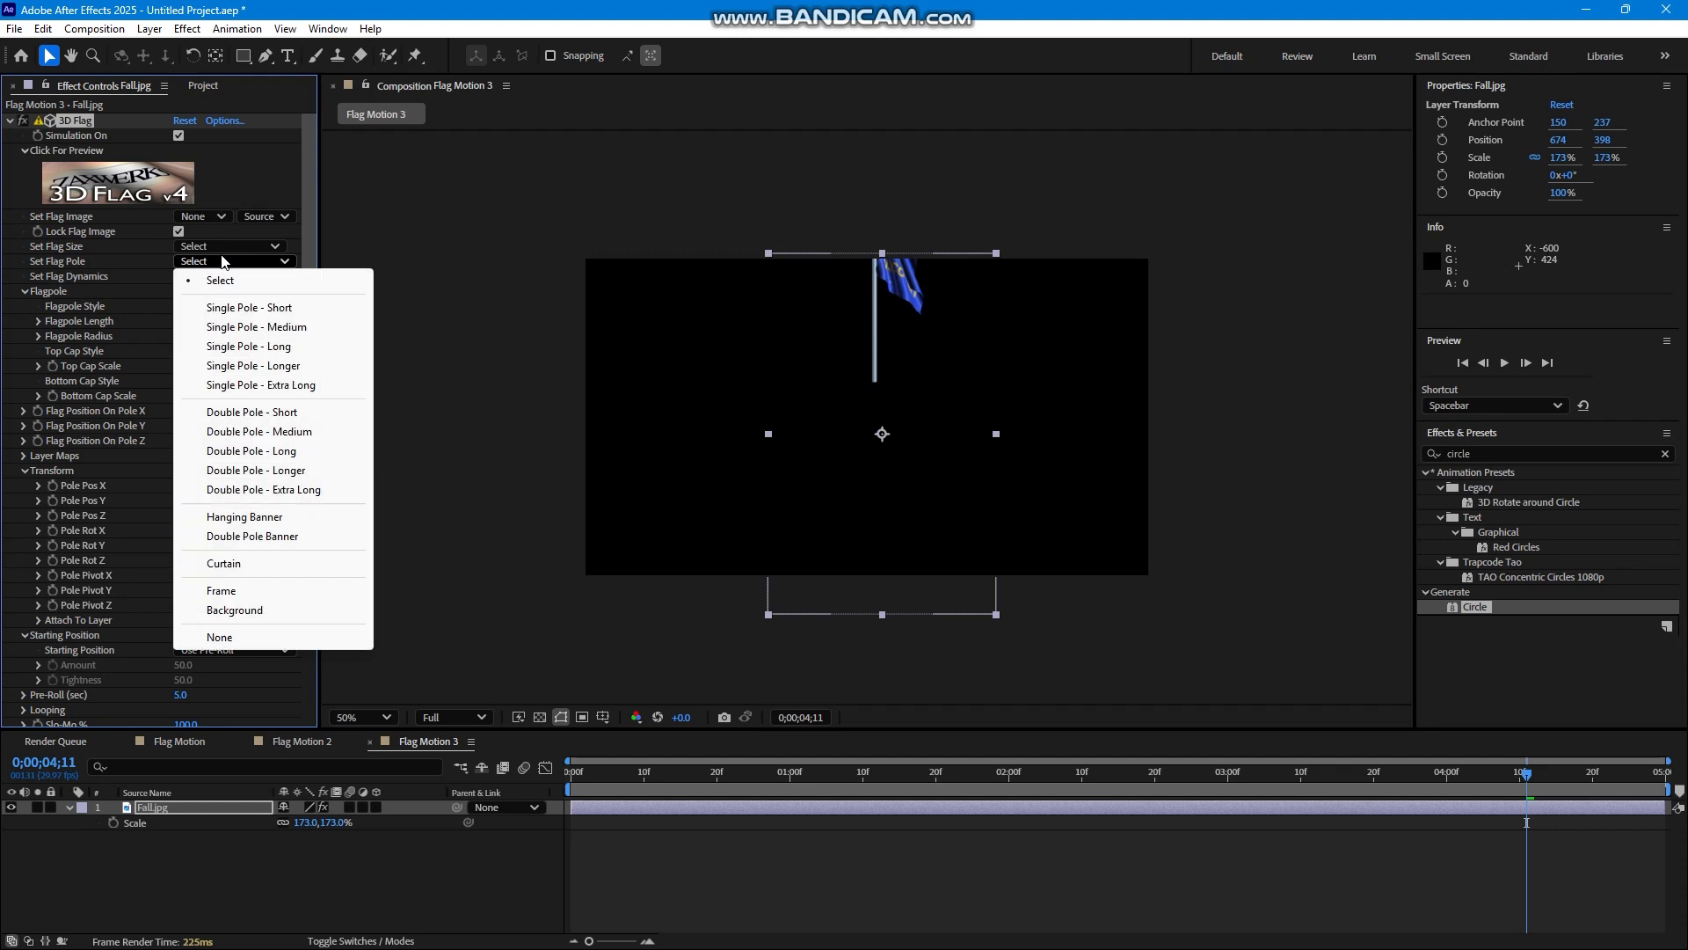
{"action": "left_click", "coordinate": [306, 214]}
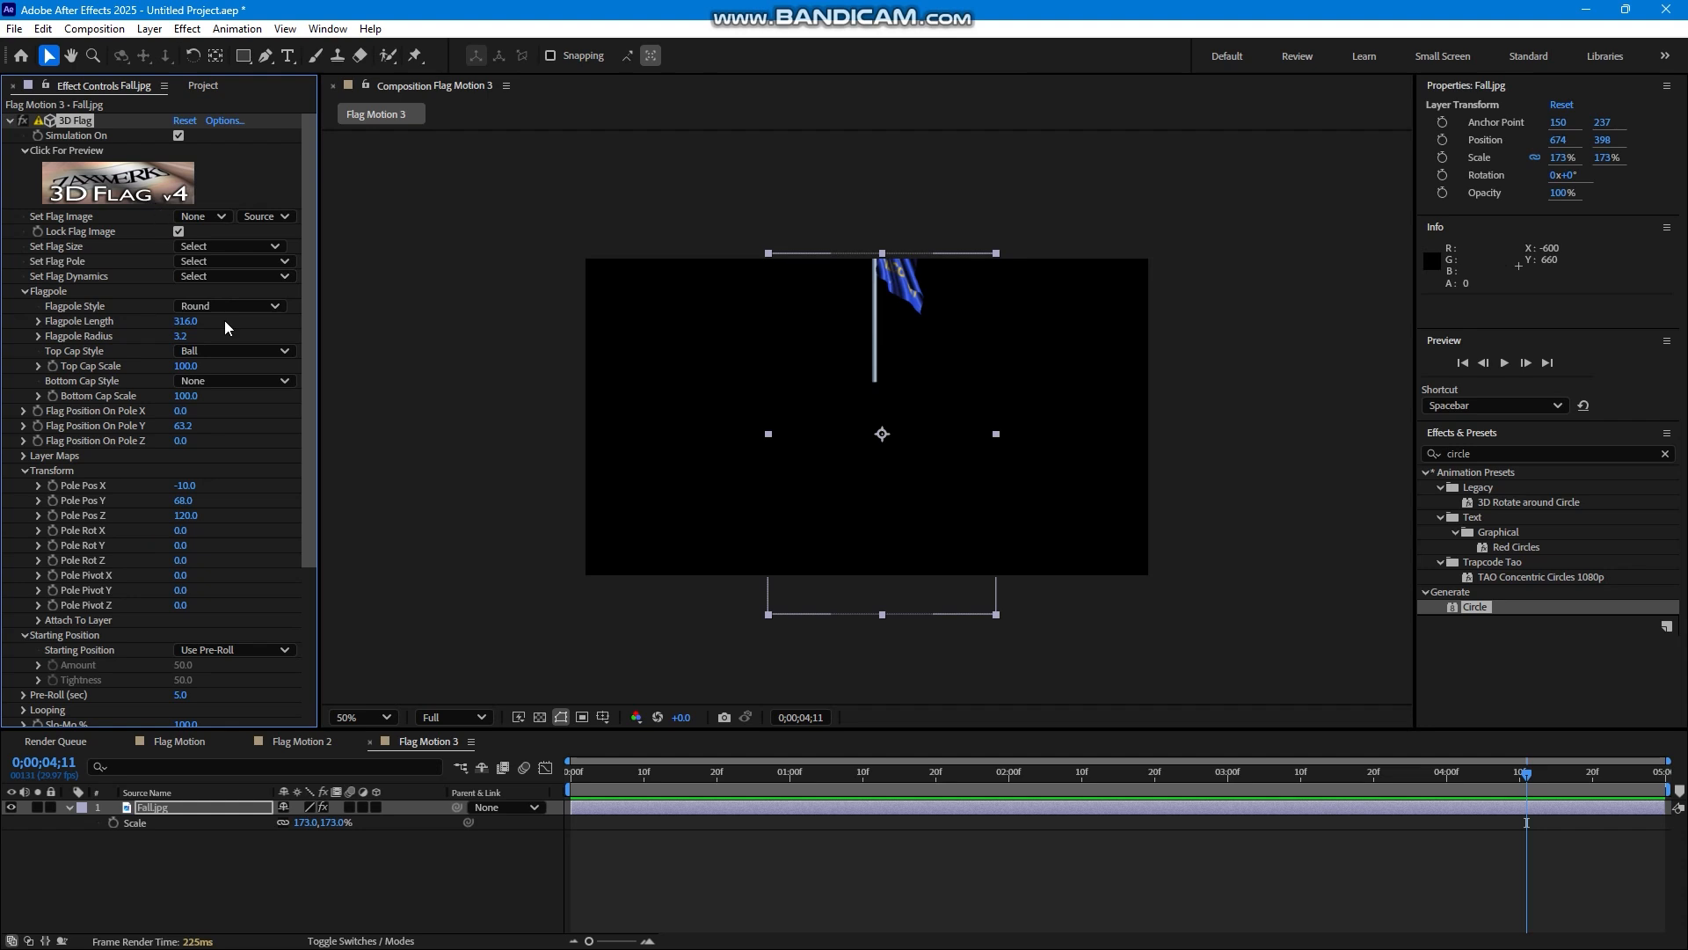
{"action": "scroll", "coordinate": [309, 407], "scroll_direction": "down", "scroll_amount": 3}
{"action": "scroll", "coordinate": [296, 414], "scroll_direction": "up", "scroll_amount": 3}
Return to the Flag Motion composition and clear the layer selection.
{"action": "left_click", "coordinate": [298, 740]}
{"action": "left_click", "coordinate": [180, 741]}
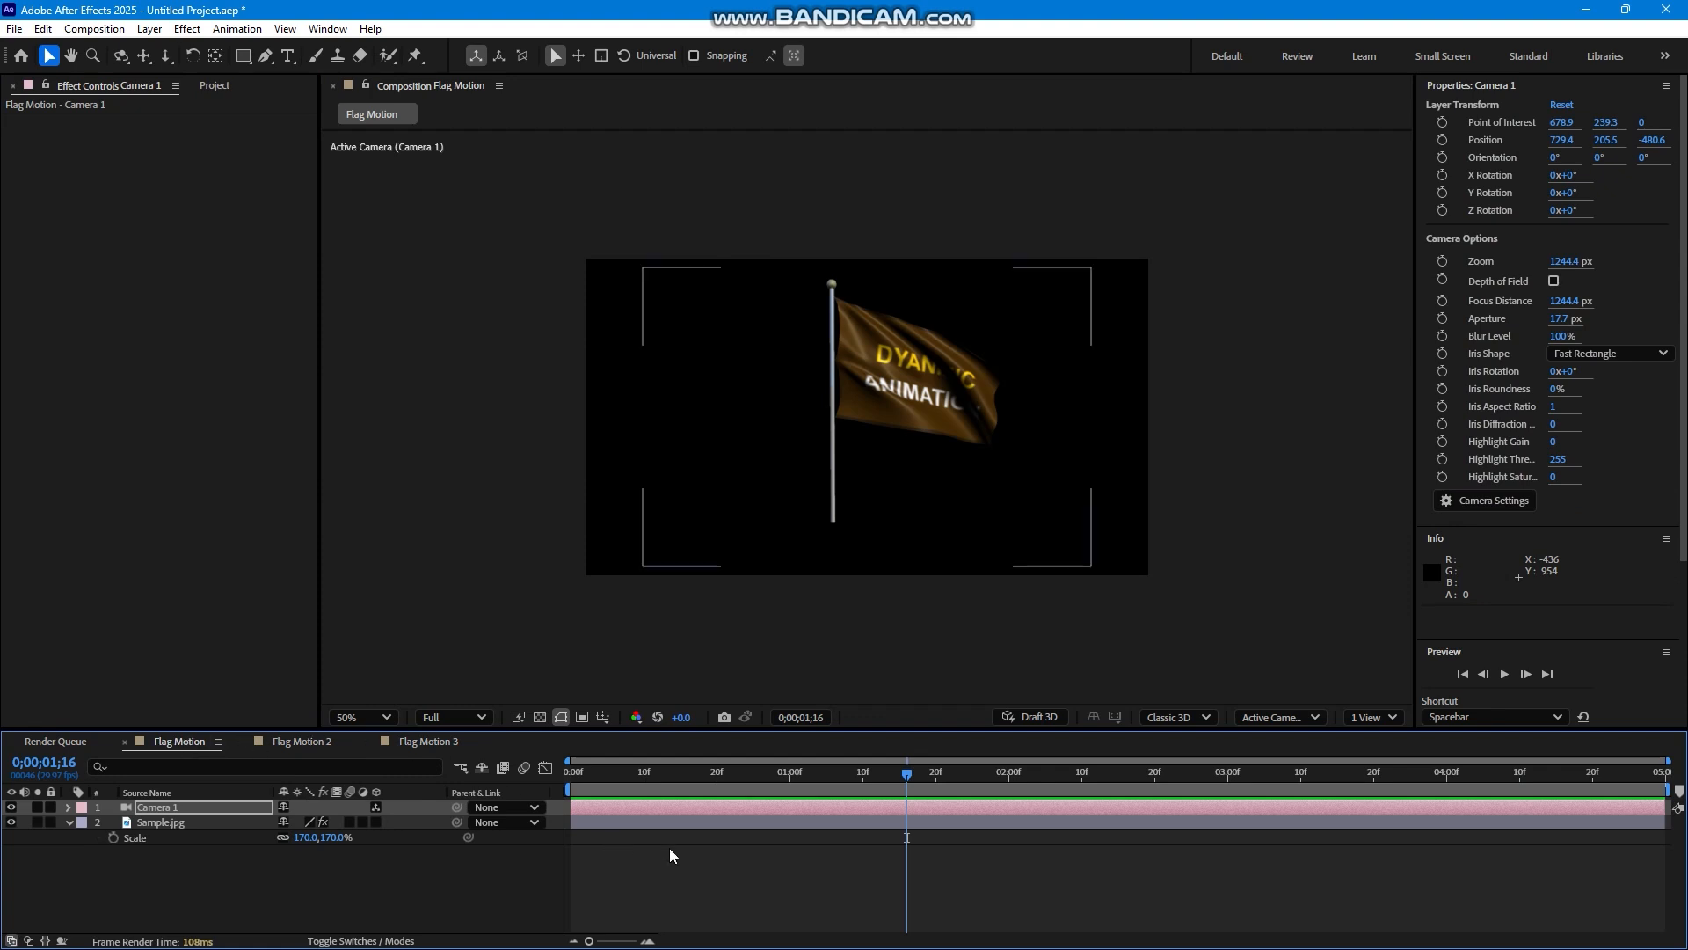
{"action": "left_click", "coordinate": [767, 865]}
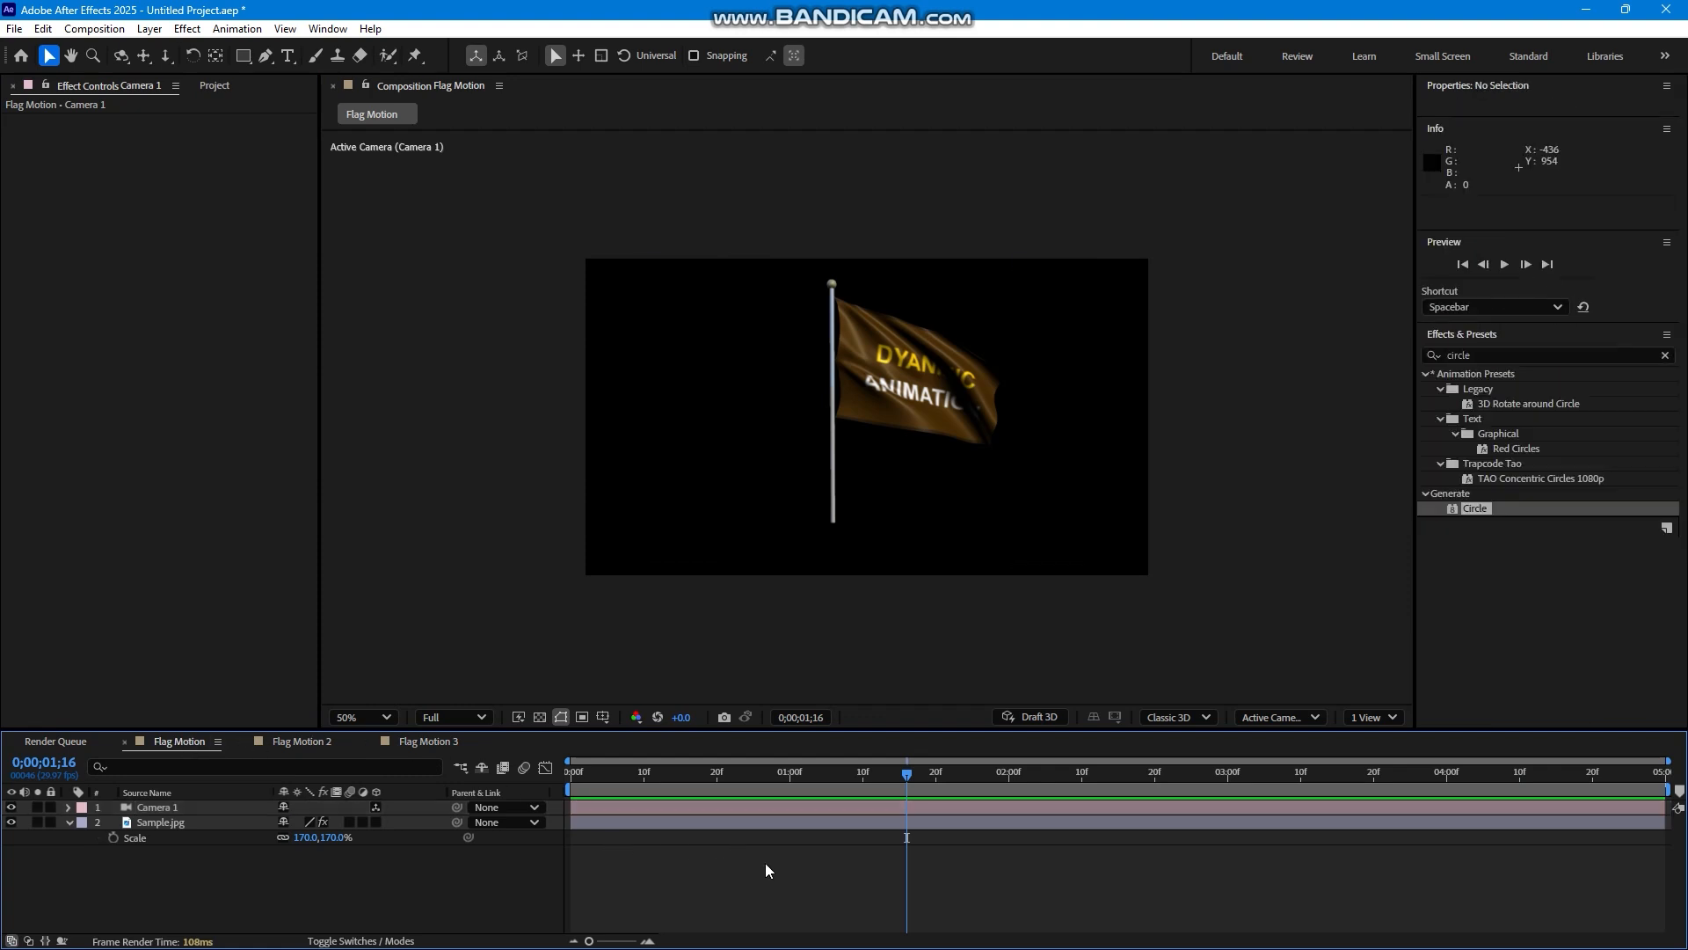